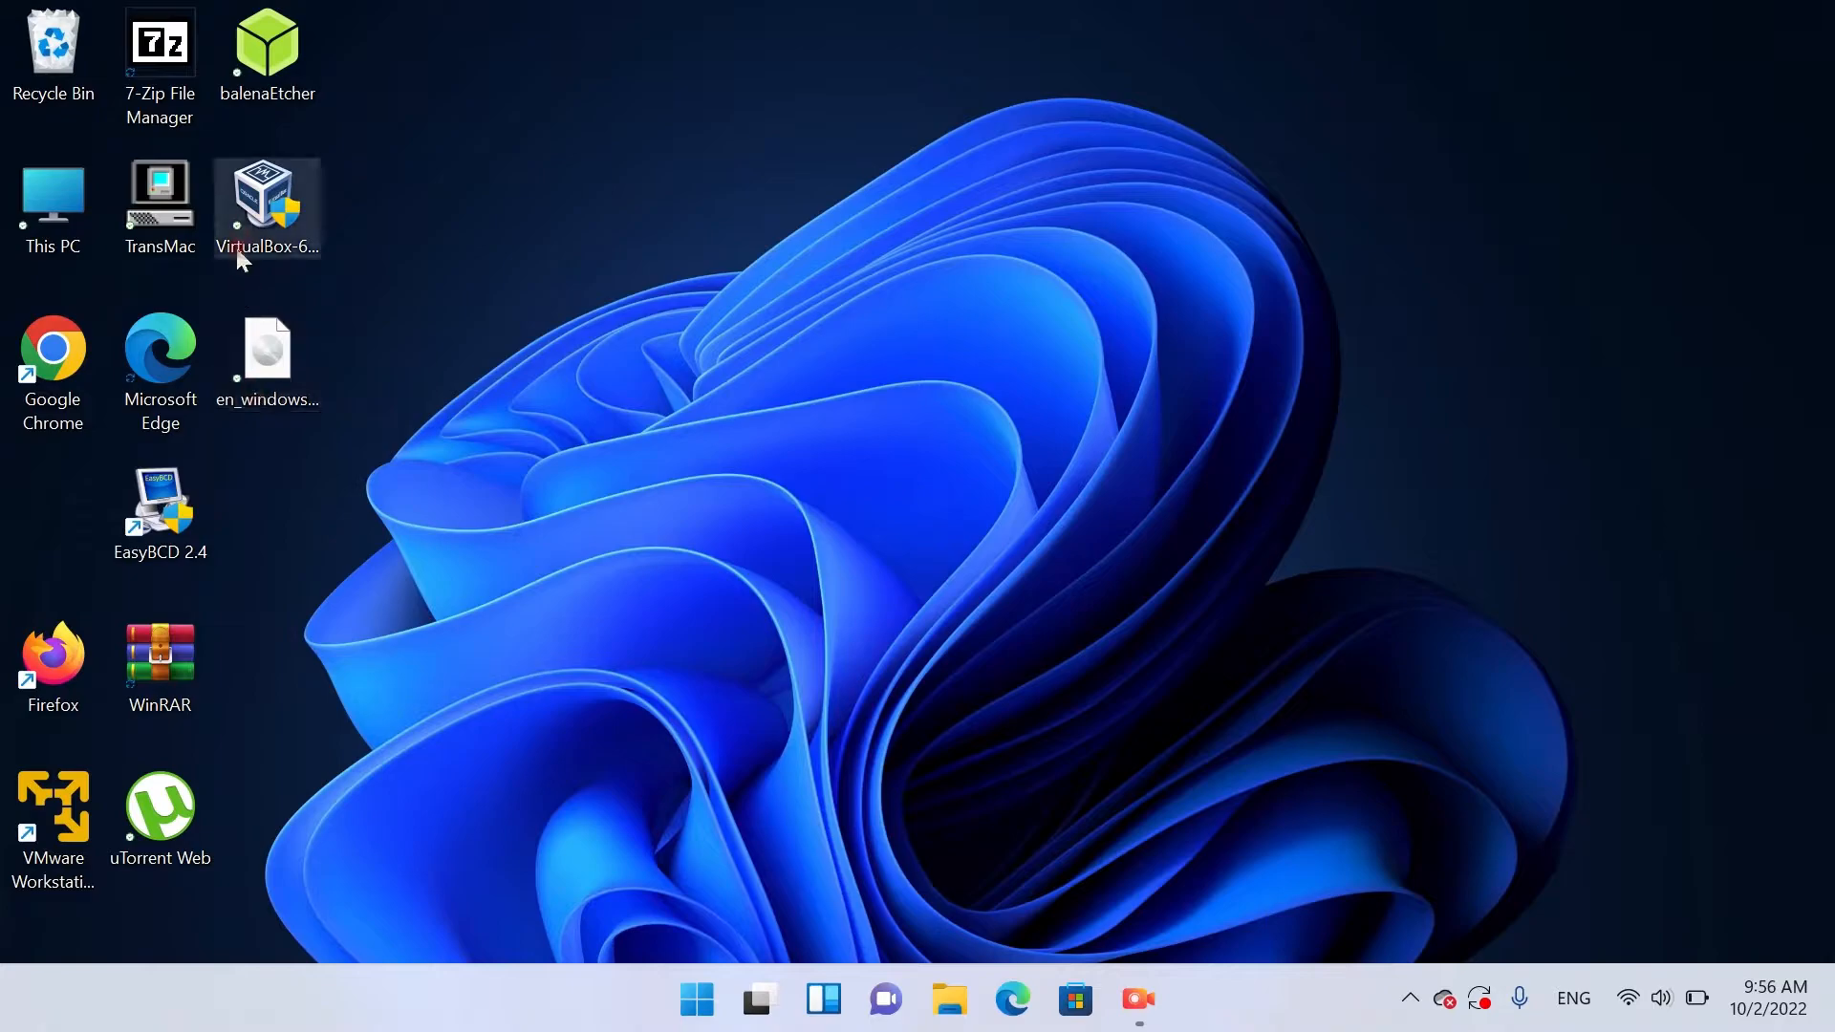
click(260, 210)
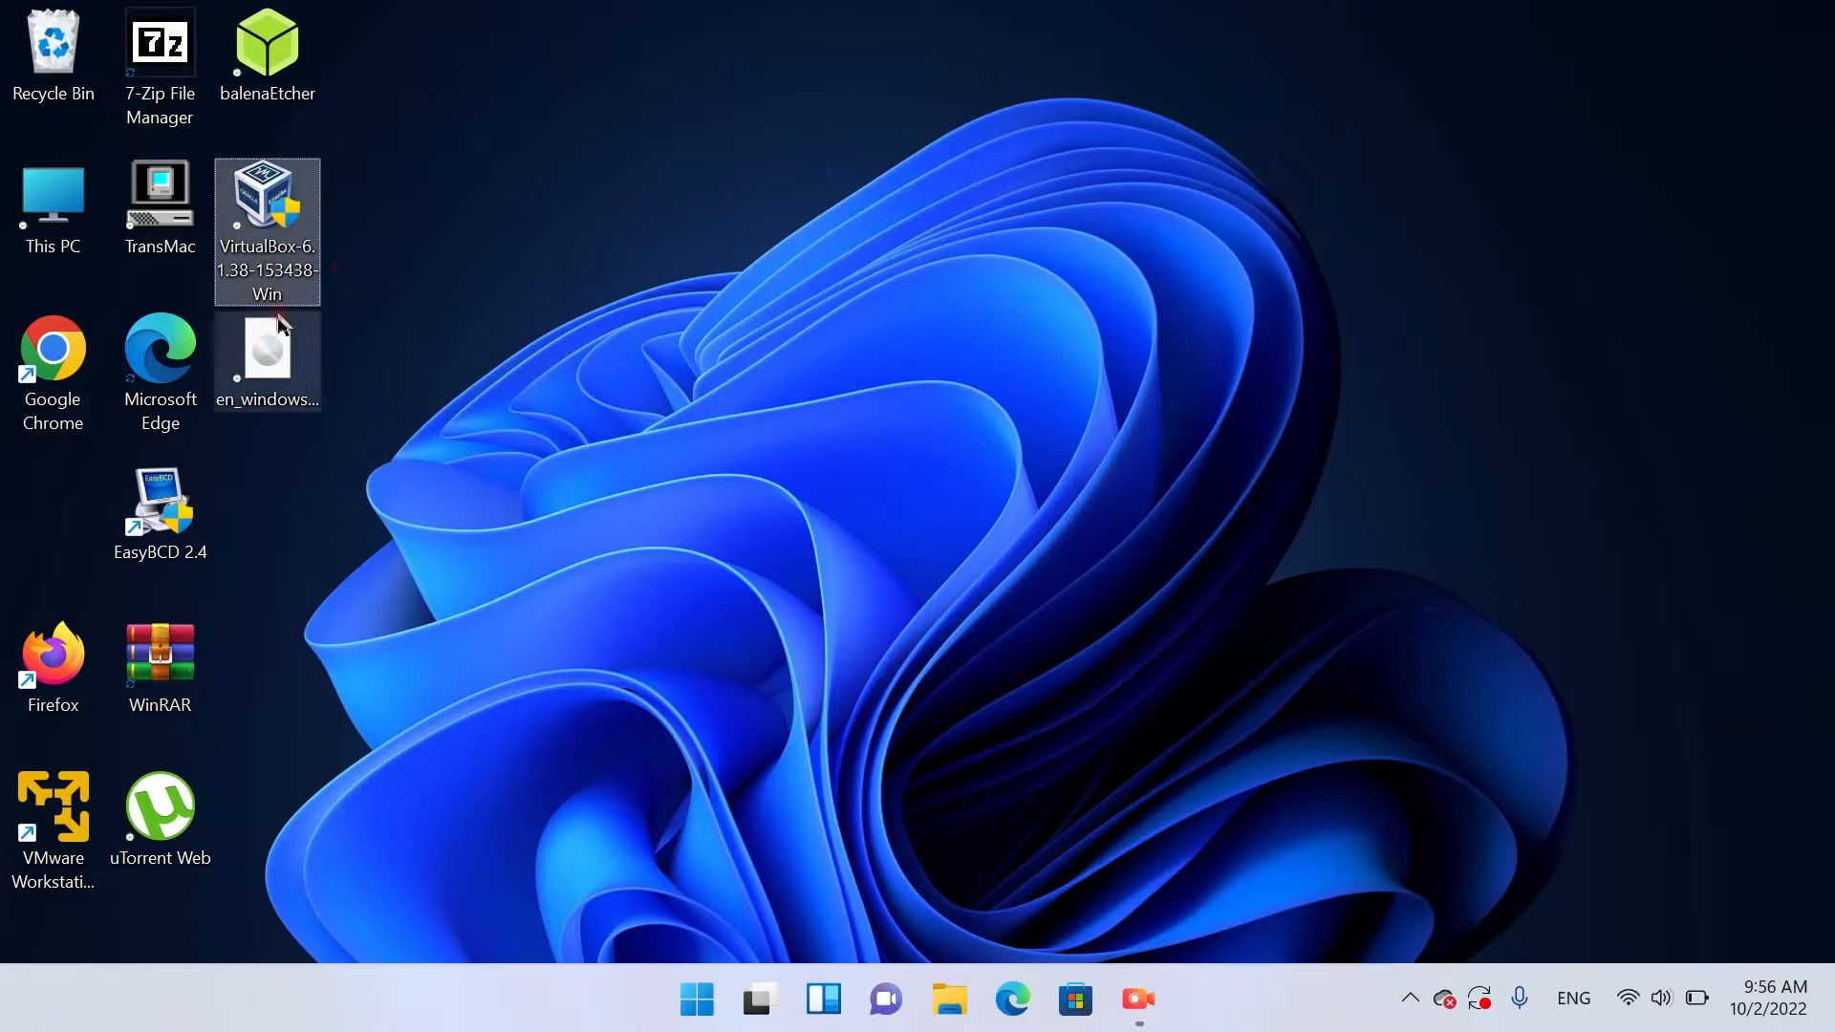
click(270, 352)
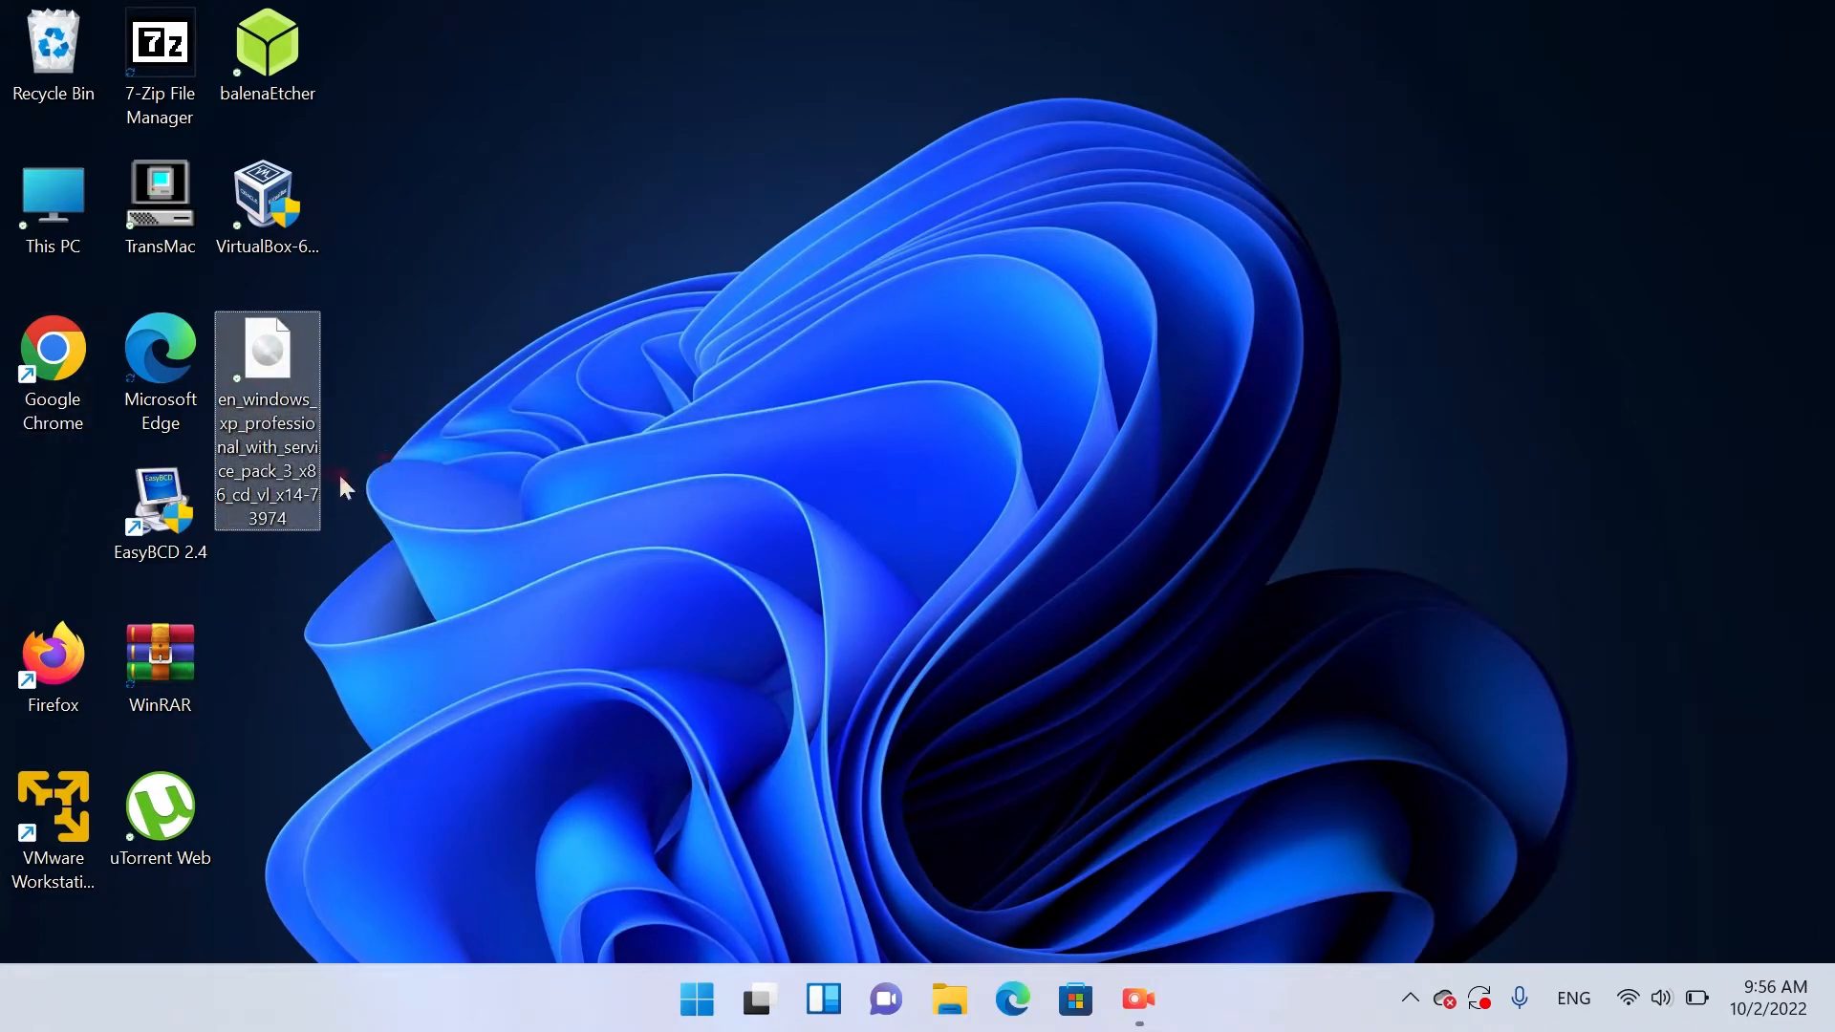
click(380, 461)
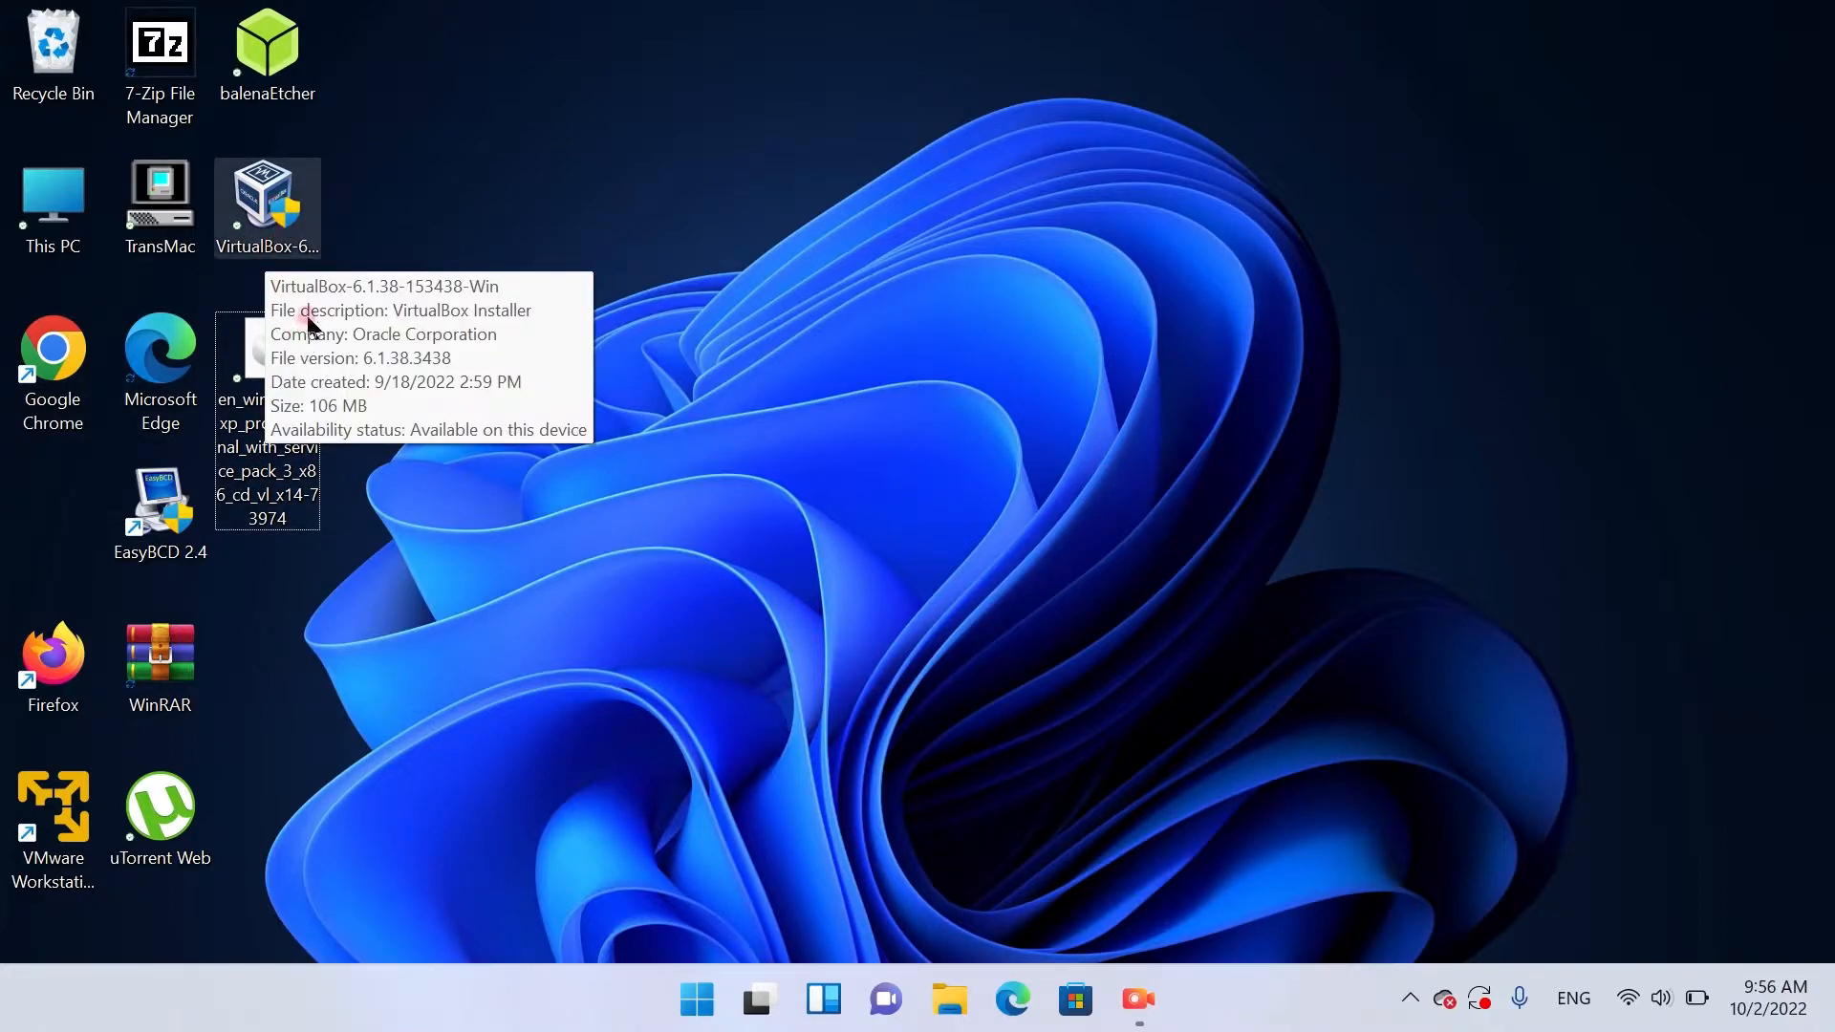
- Install VirtualBox 6.1.38 from the desktop installer with the default setup options, and have it start after installation
click(274, 221)
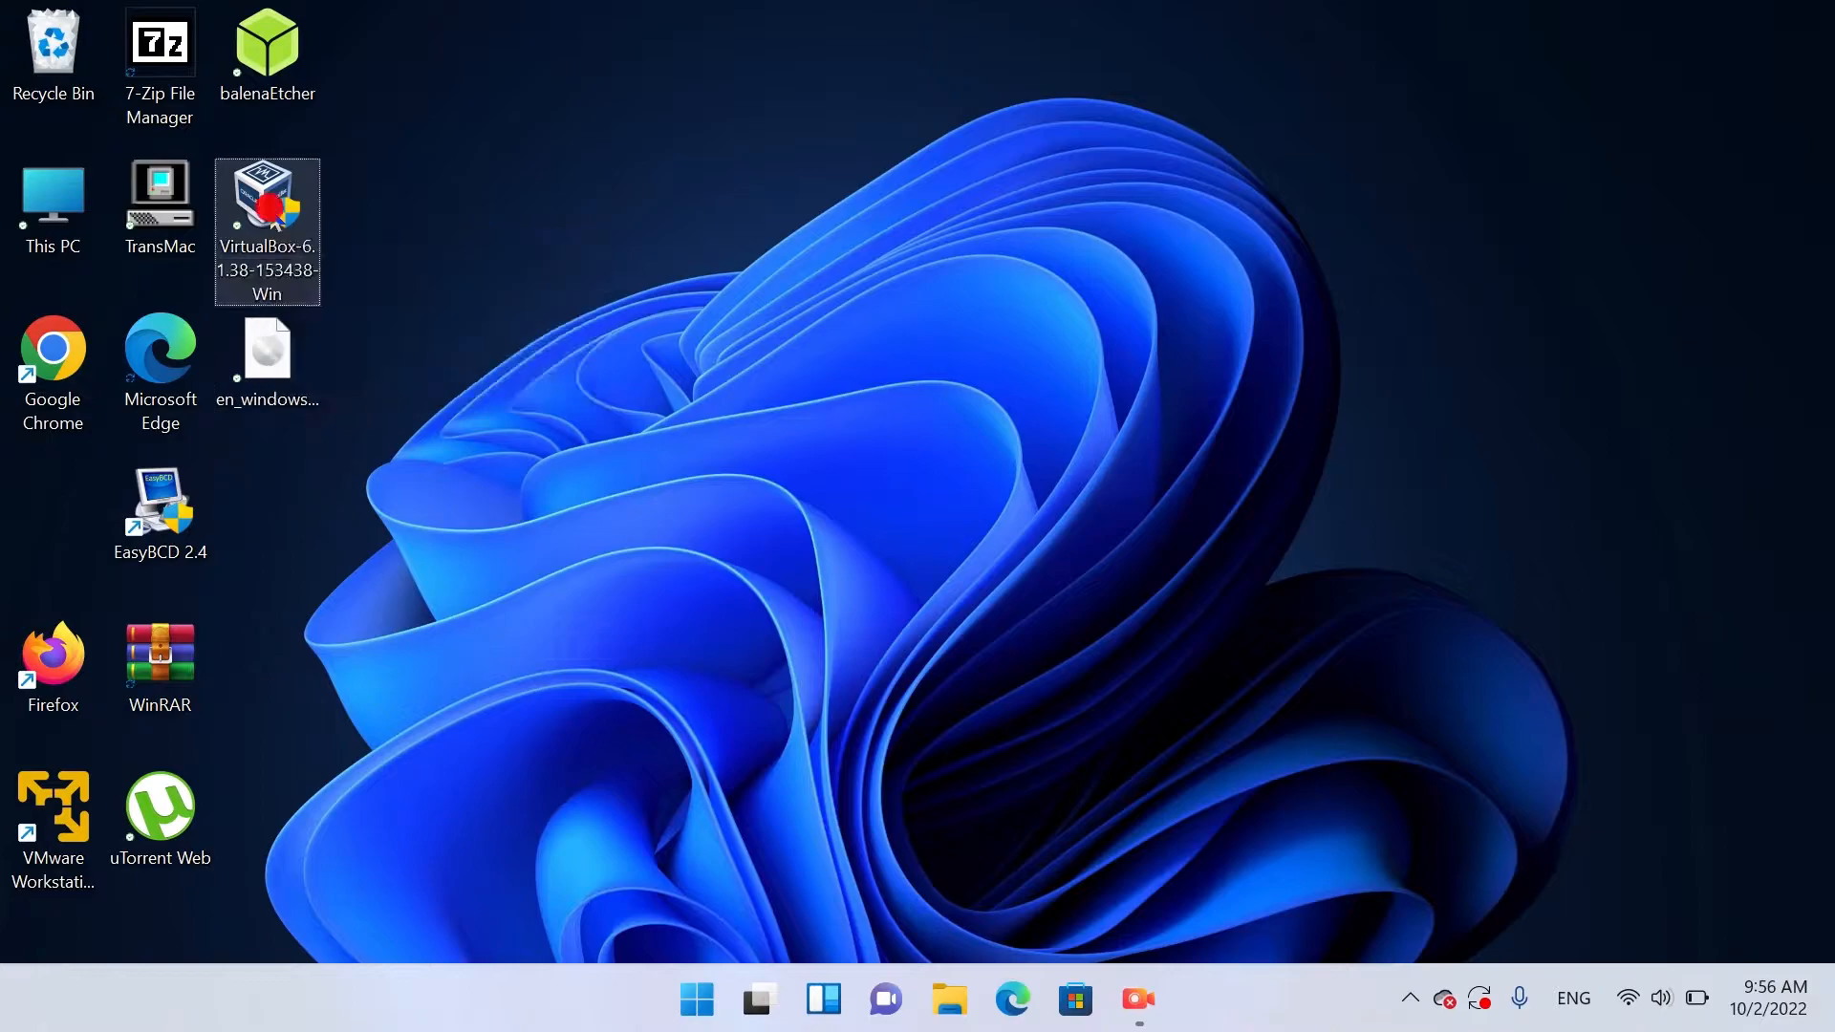
double_click(274, 220)
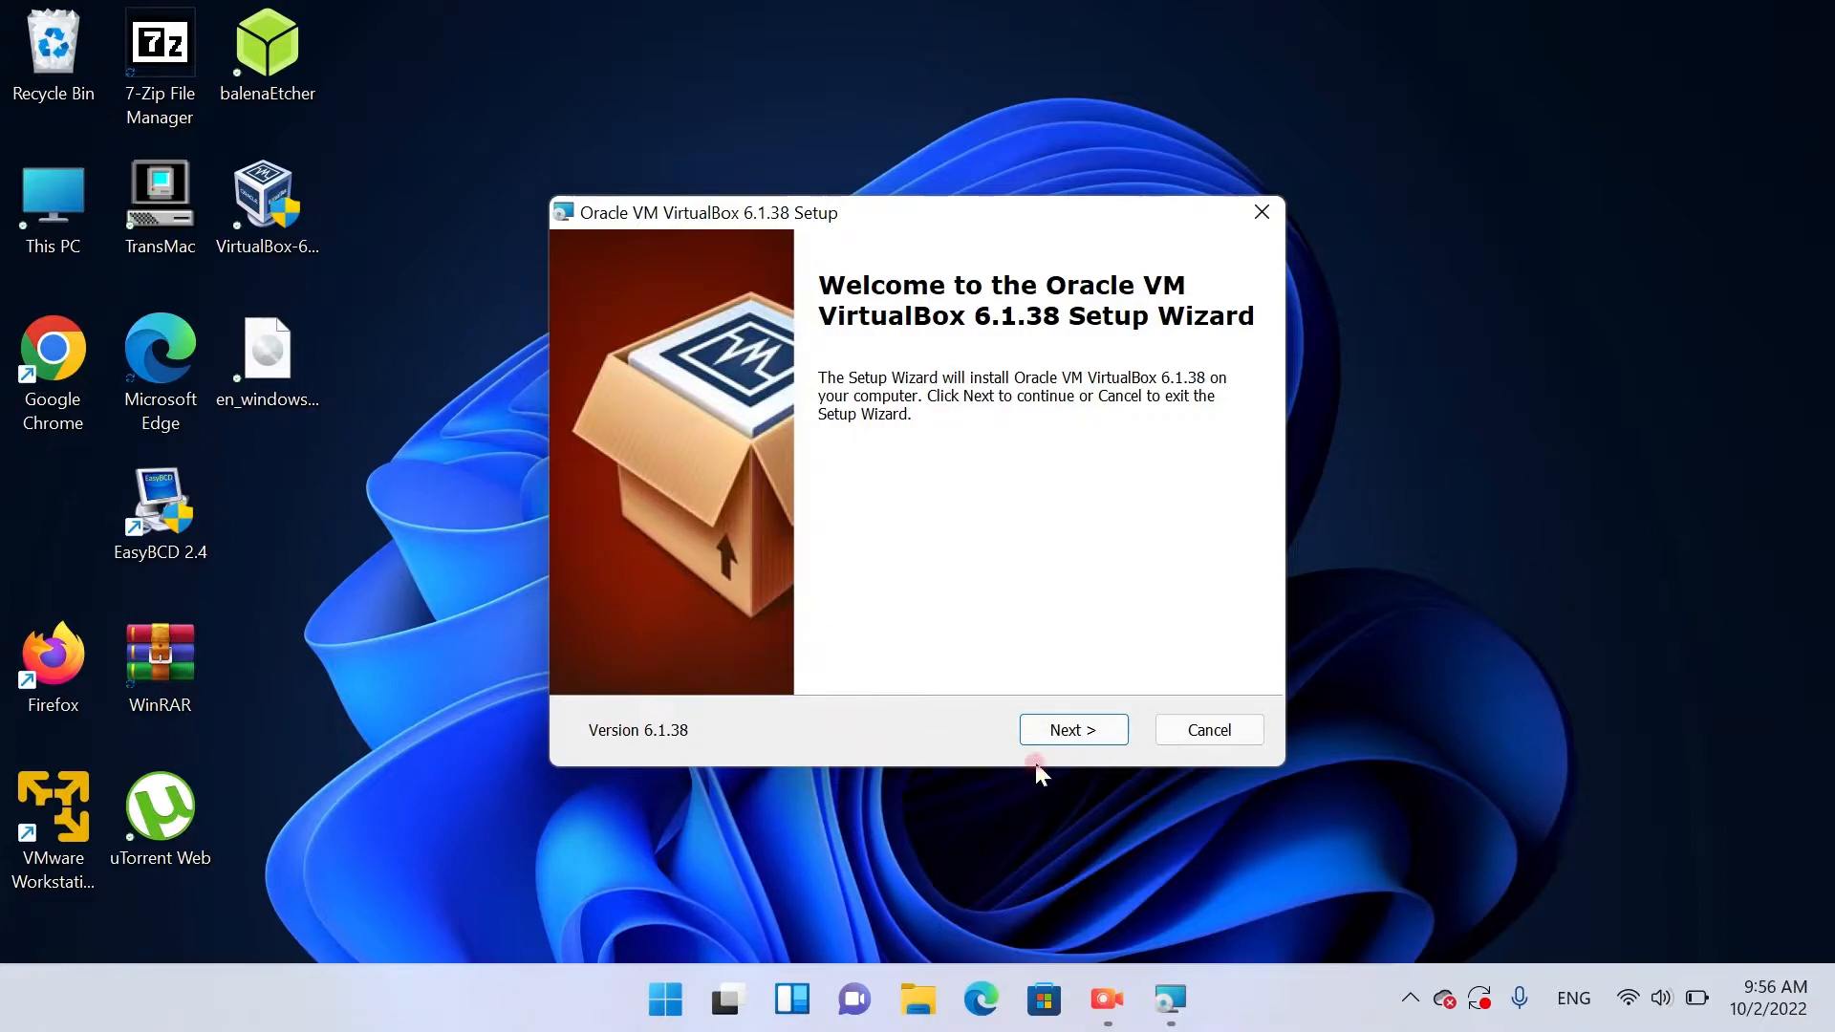
click(1057, 734)
click(1059, 736)
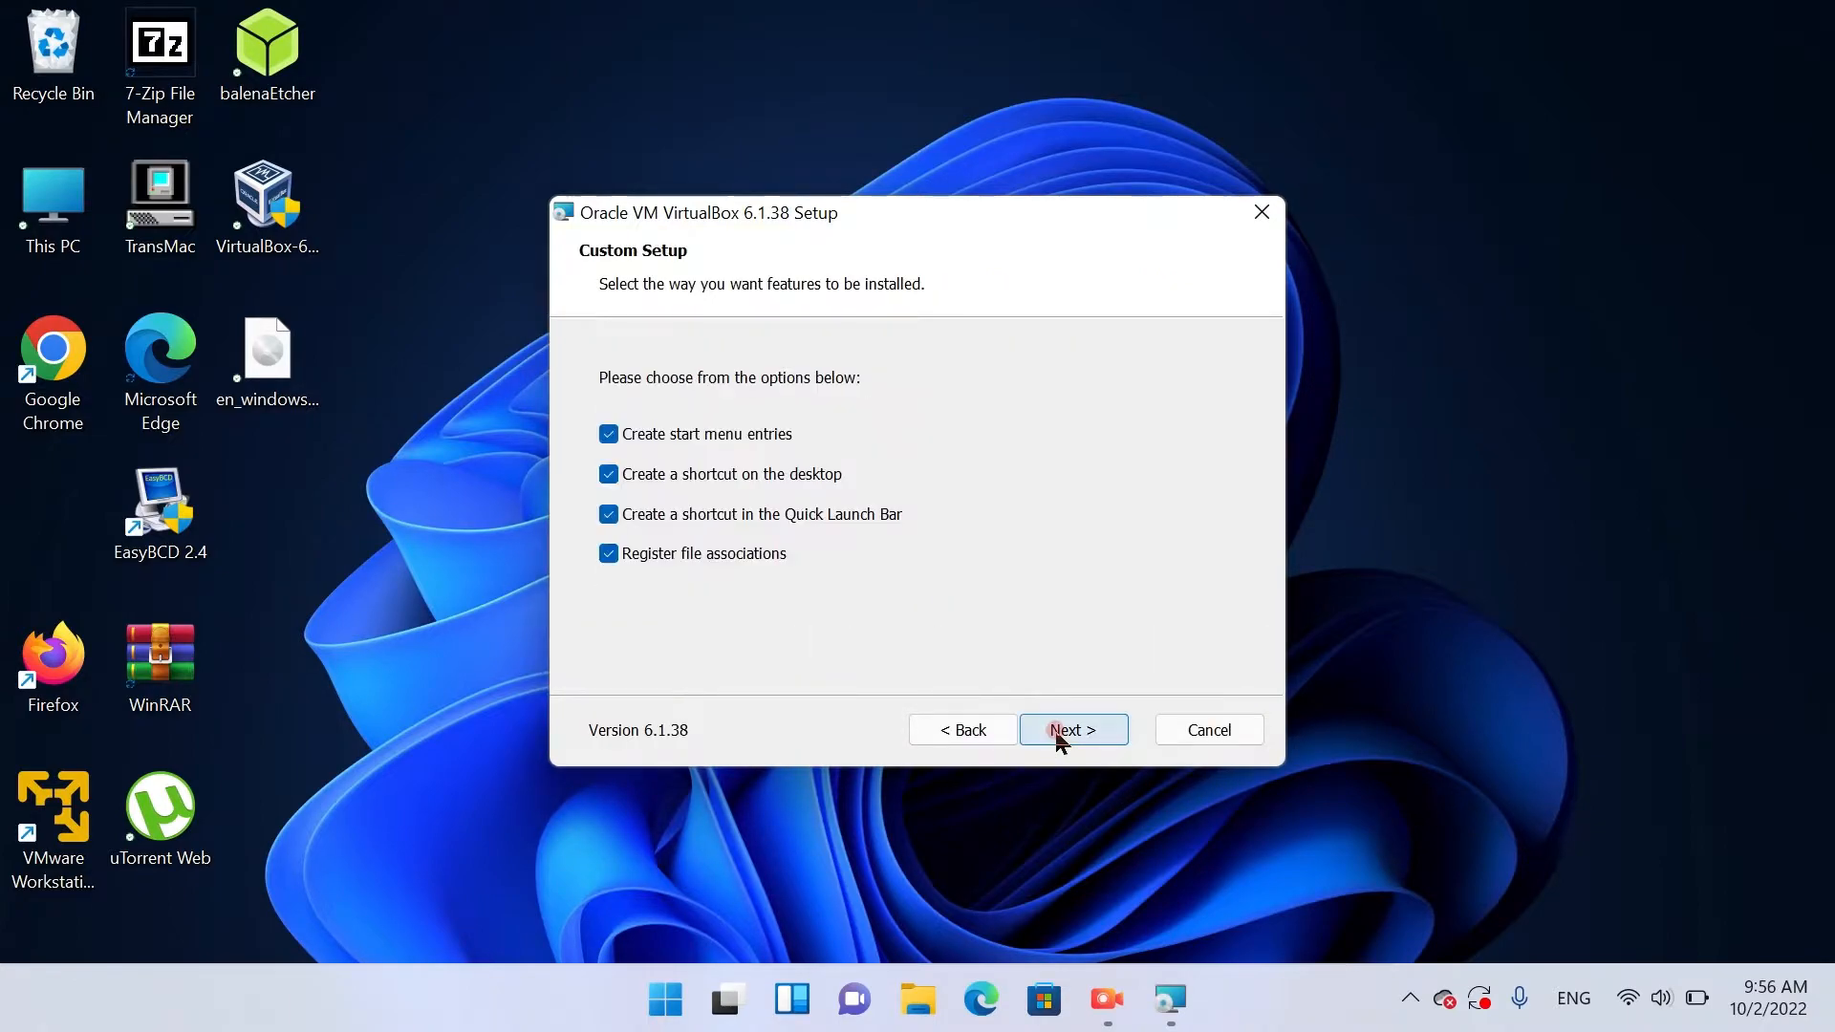
click(1059, 735)
click(1057, 733)
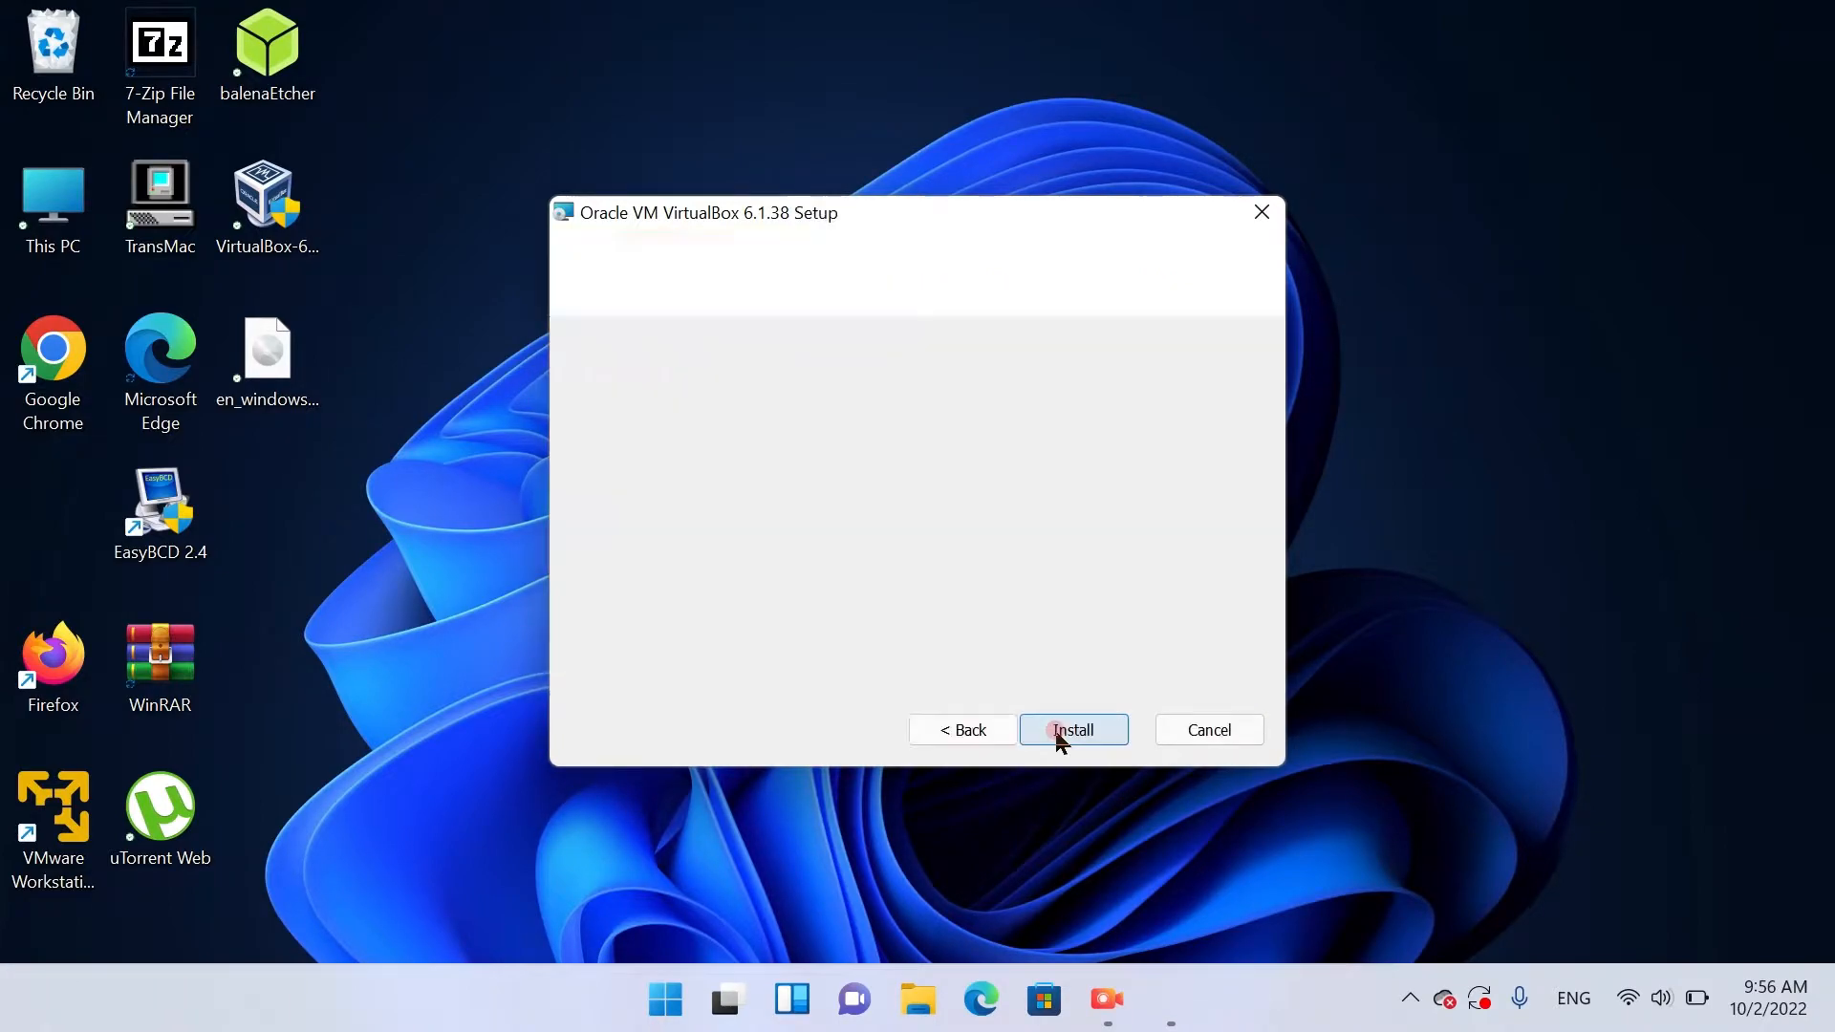
click(1057, 732)
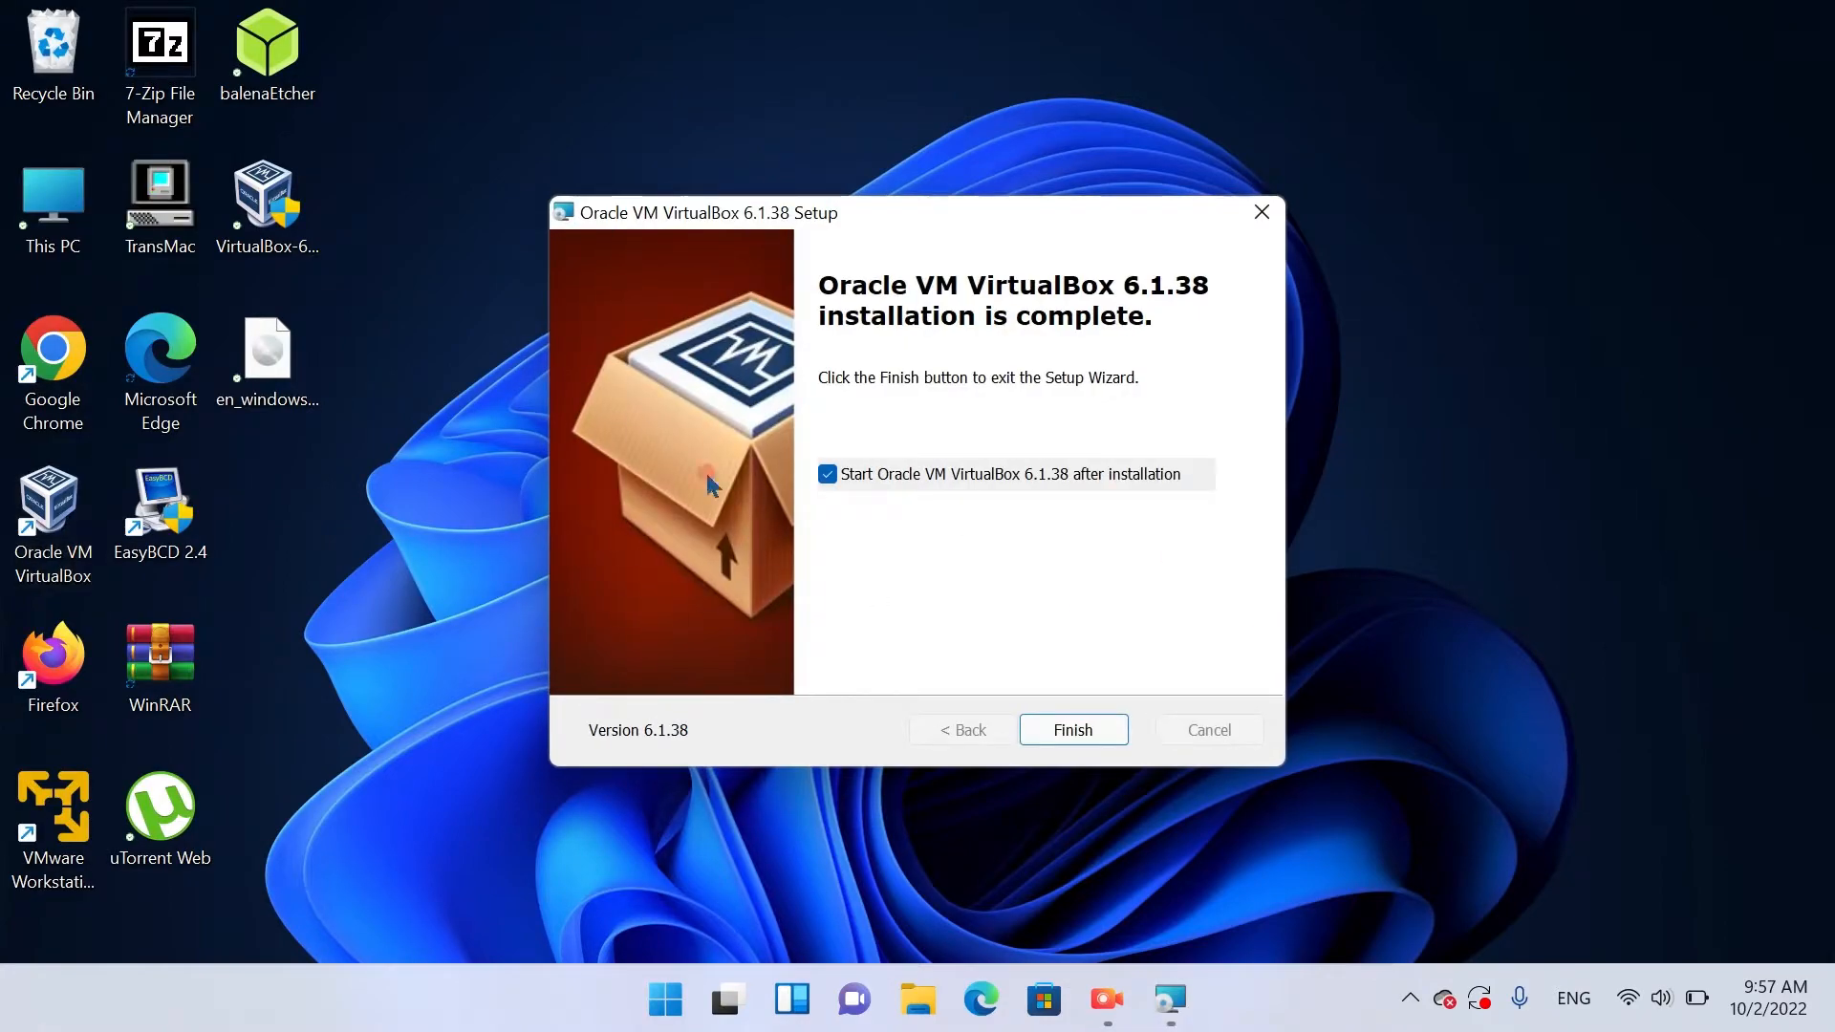
click(1044, 728)
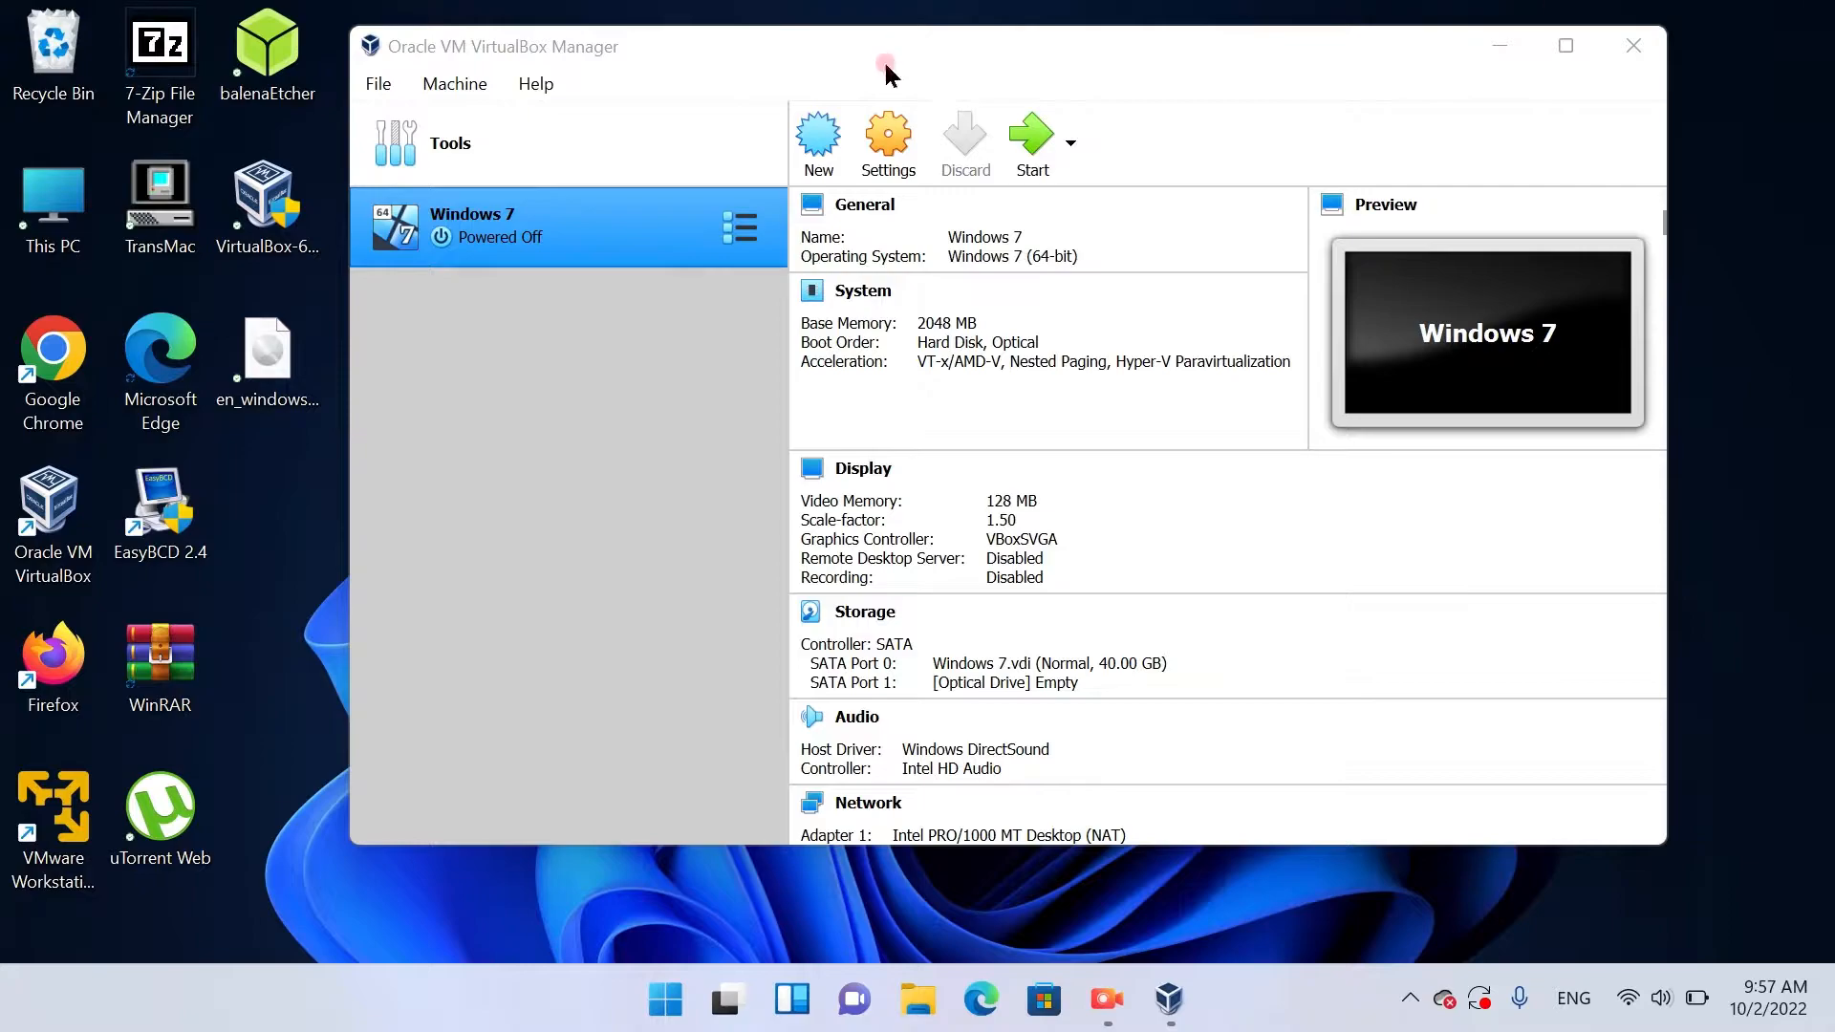
- Start a new virtual machine named Windows XP with type Microsoft Windows and version Windows XP (64-bit)
click(814, 137)
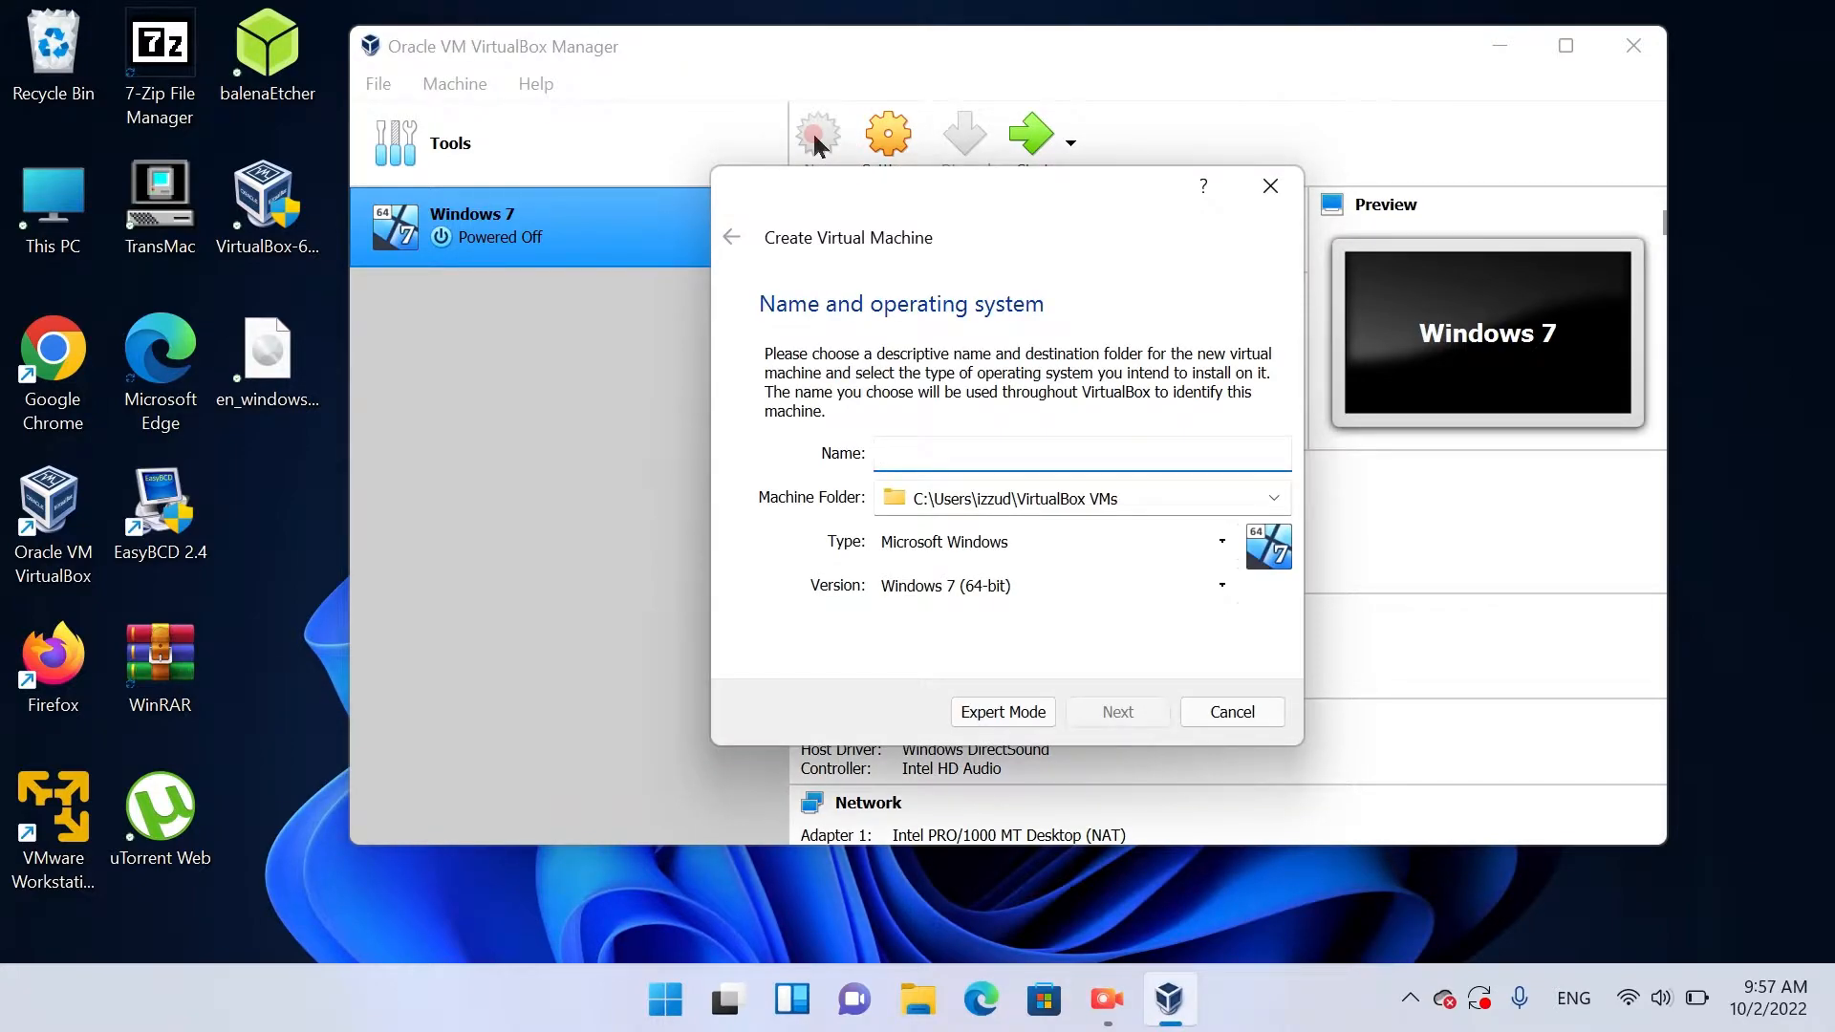
text(Windows X)
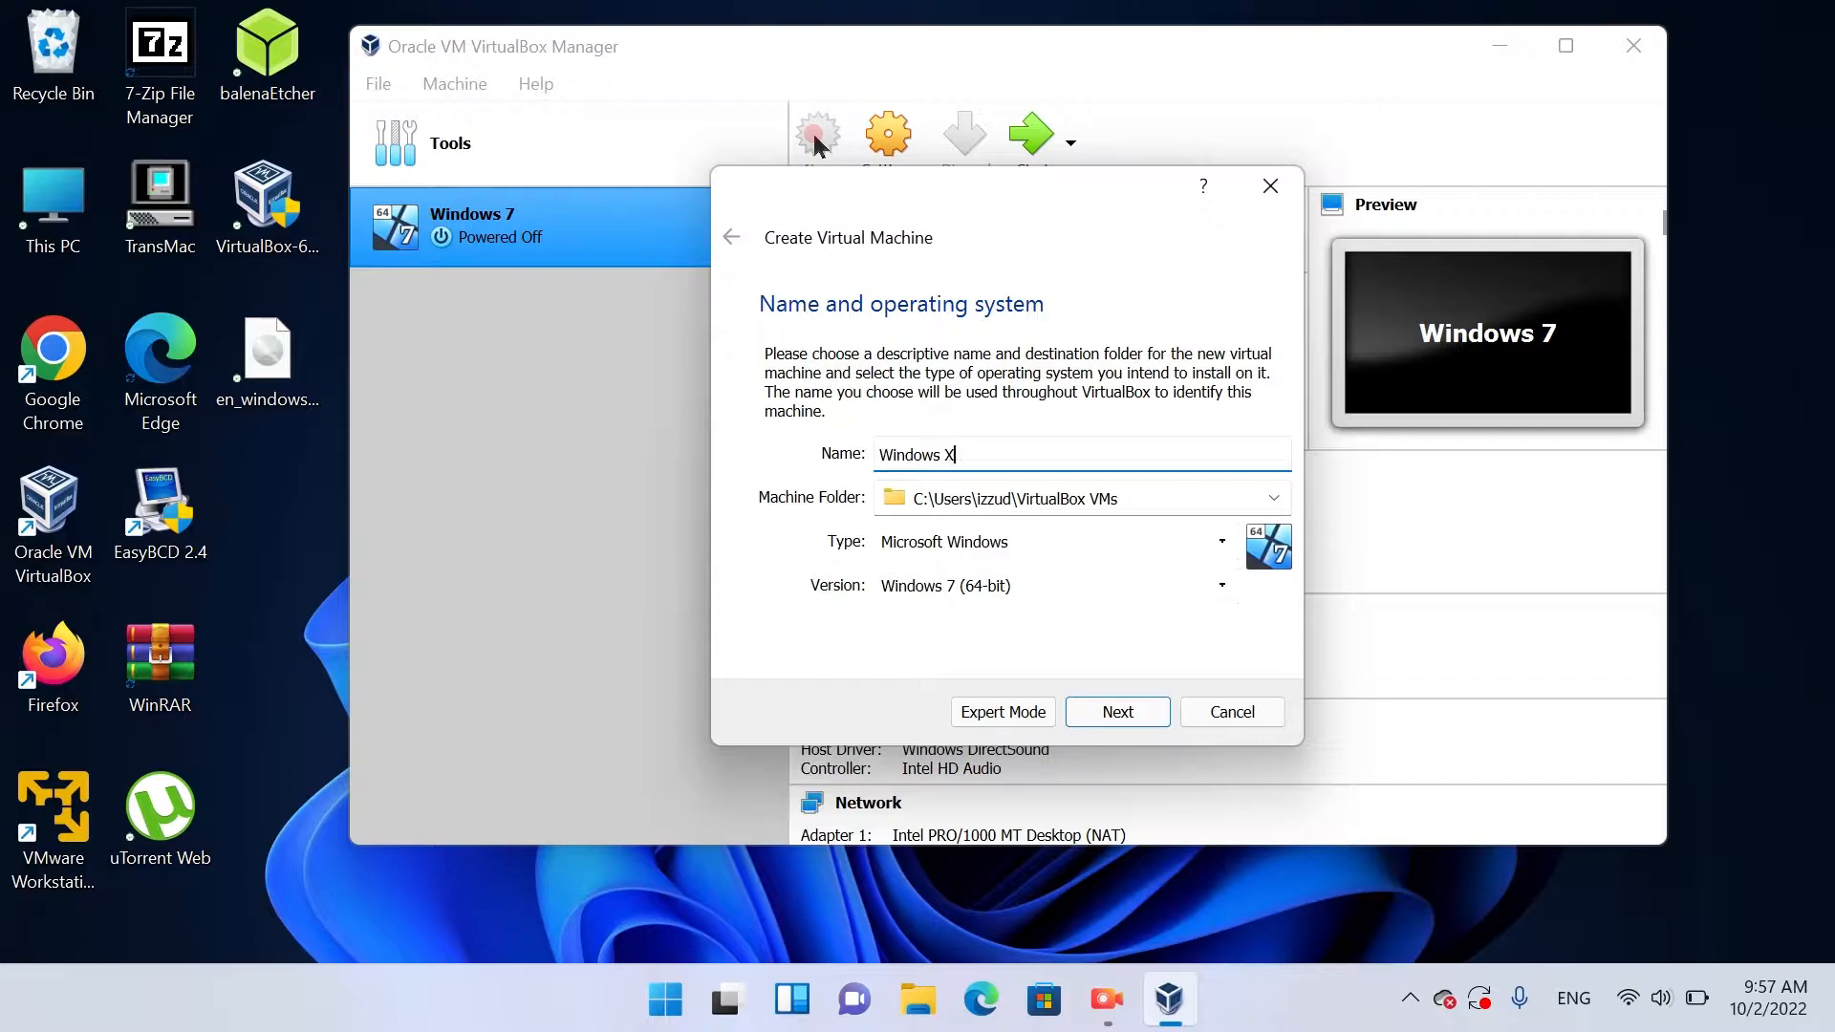
key(BackSpace)
text(XP)
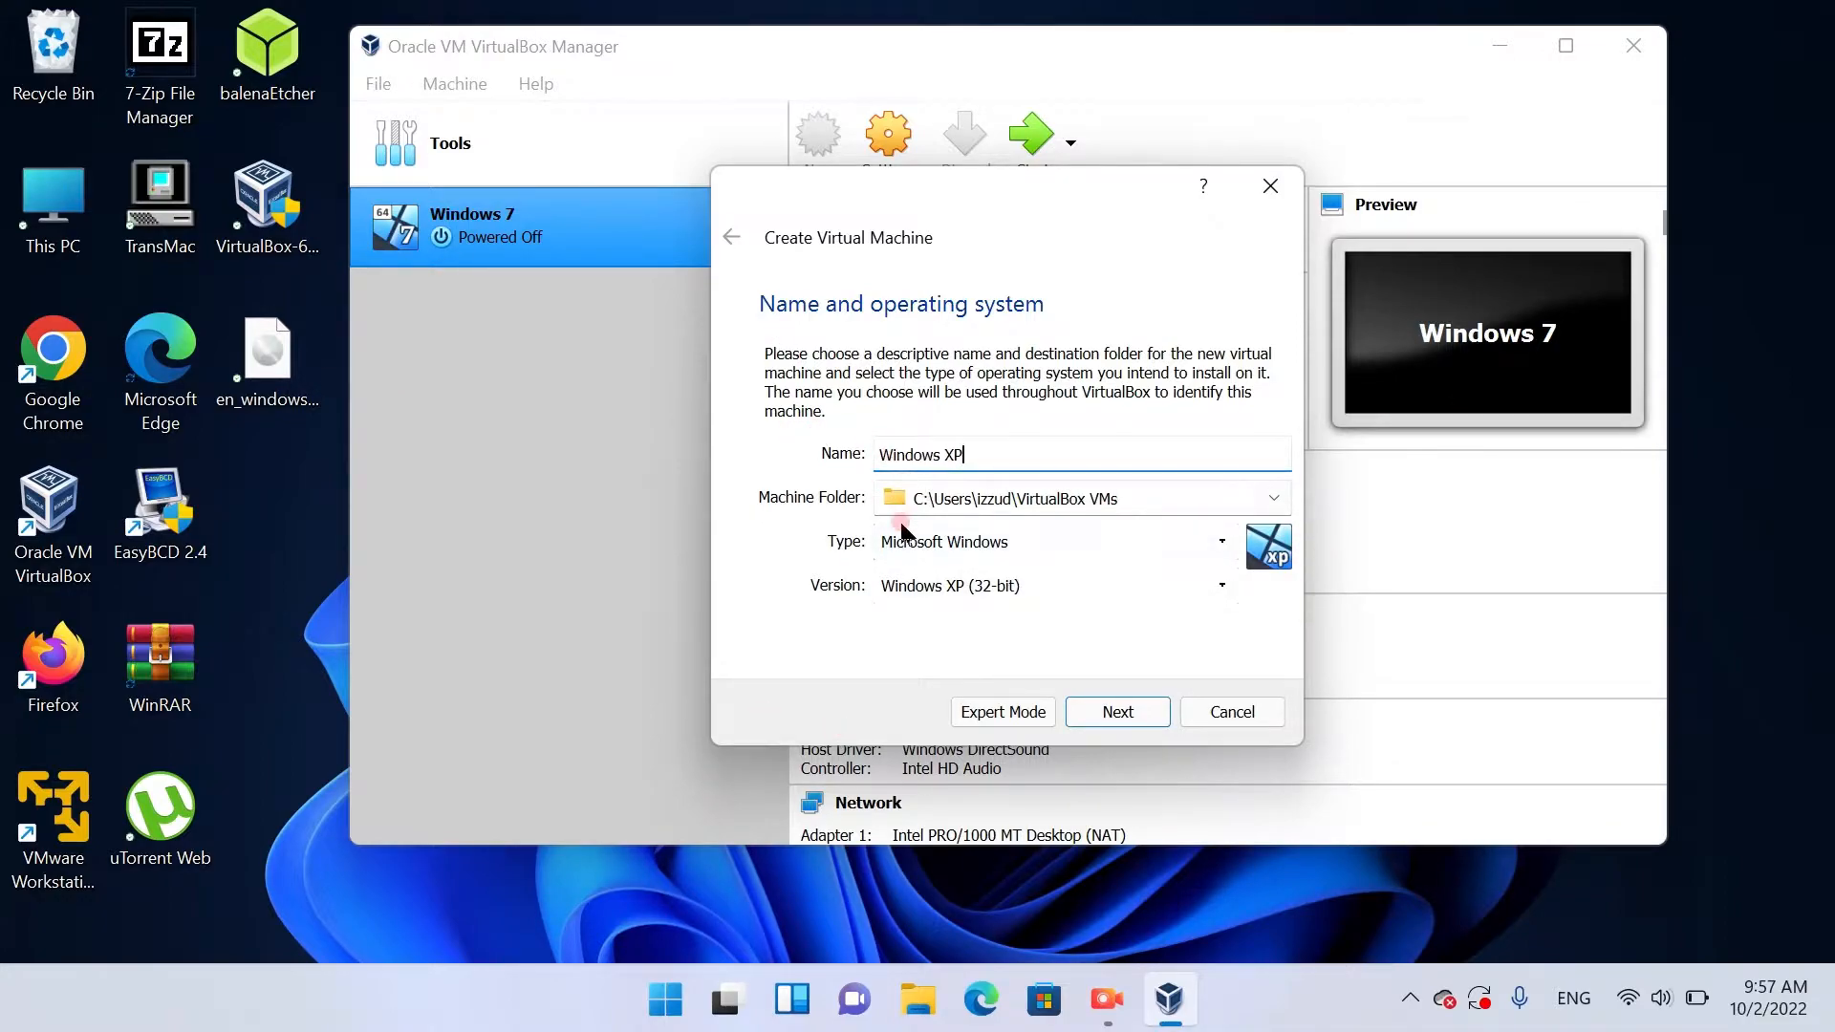
click(989, 583)
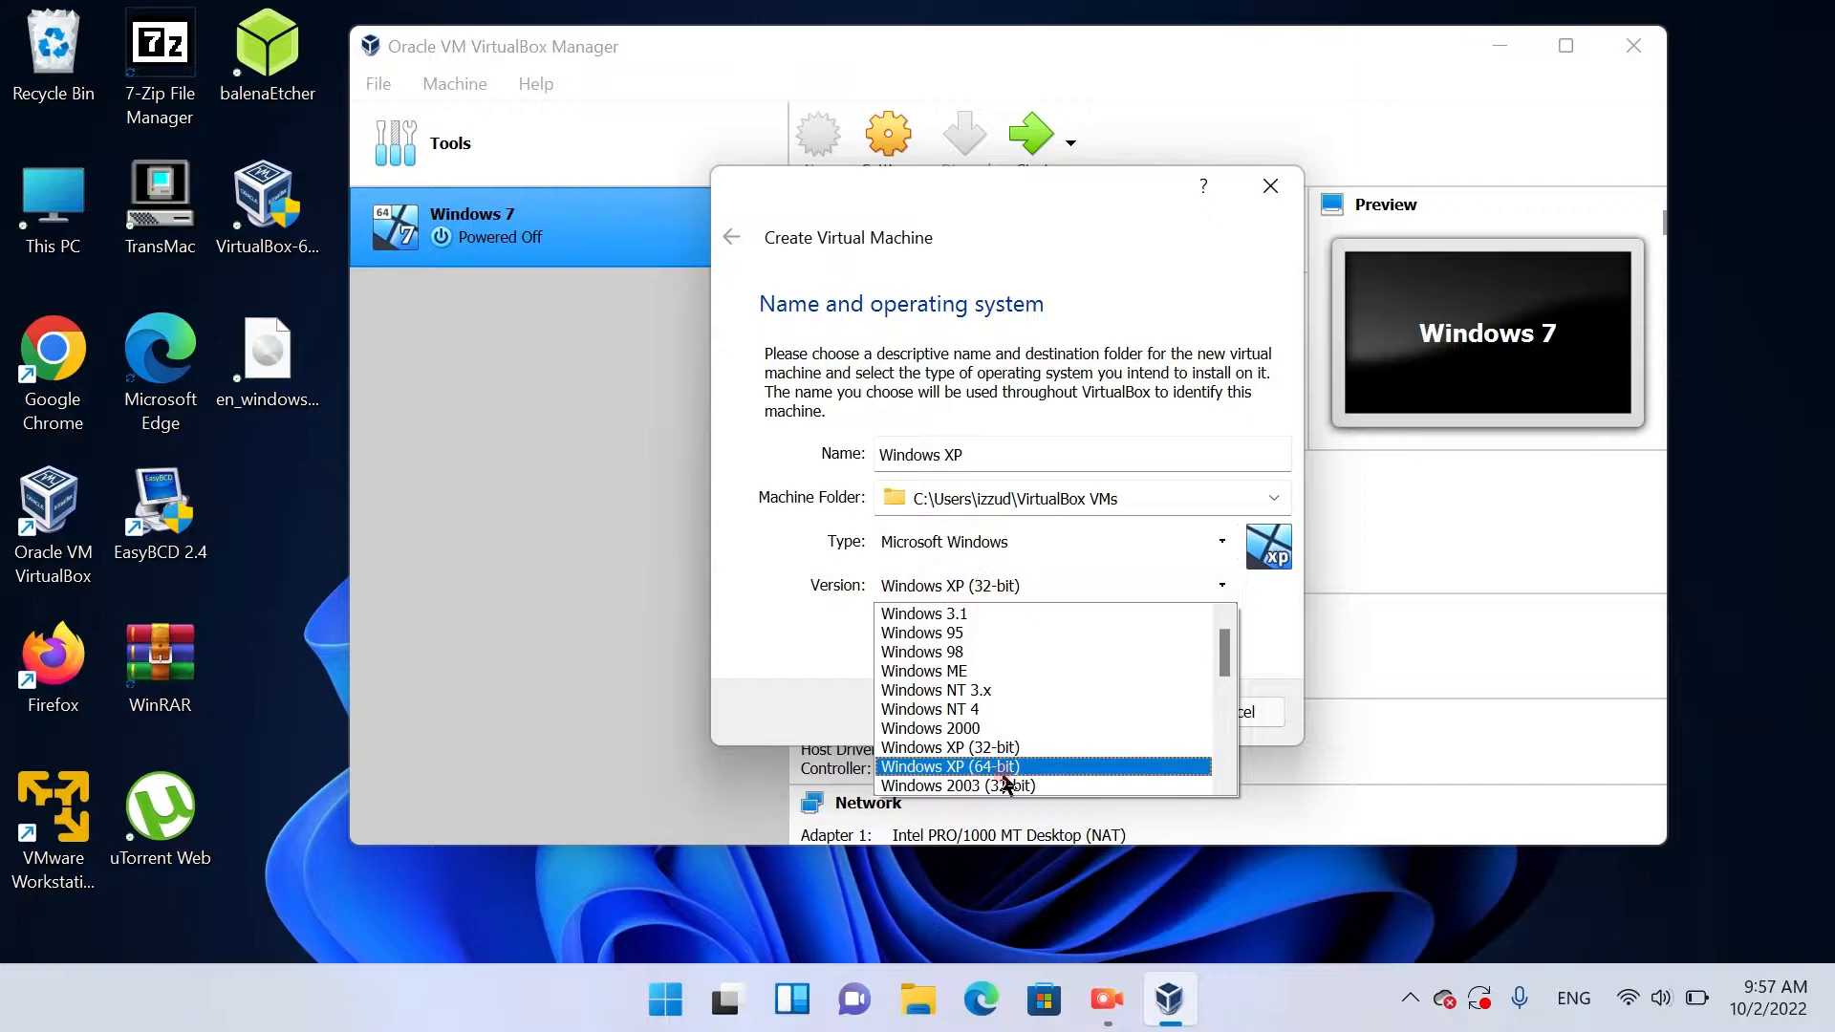
click(1004, 777)
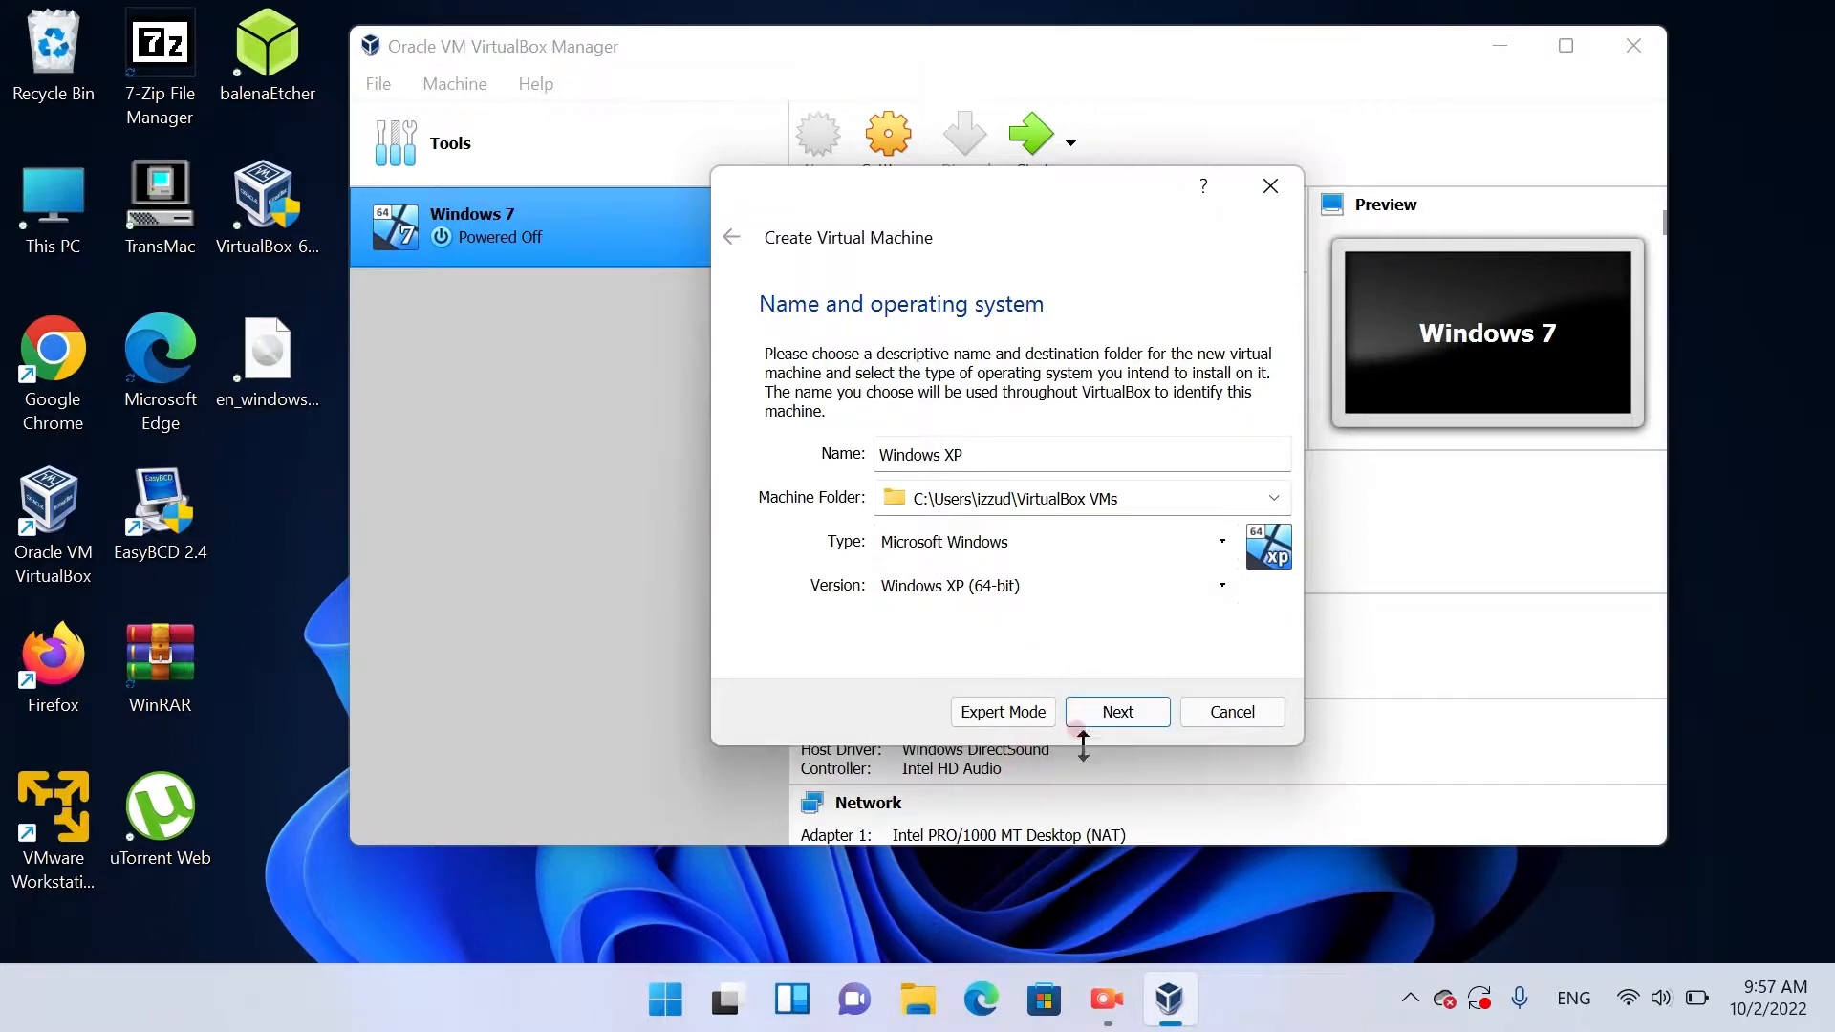
click(1116, 713)
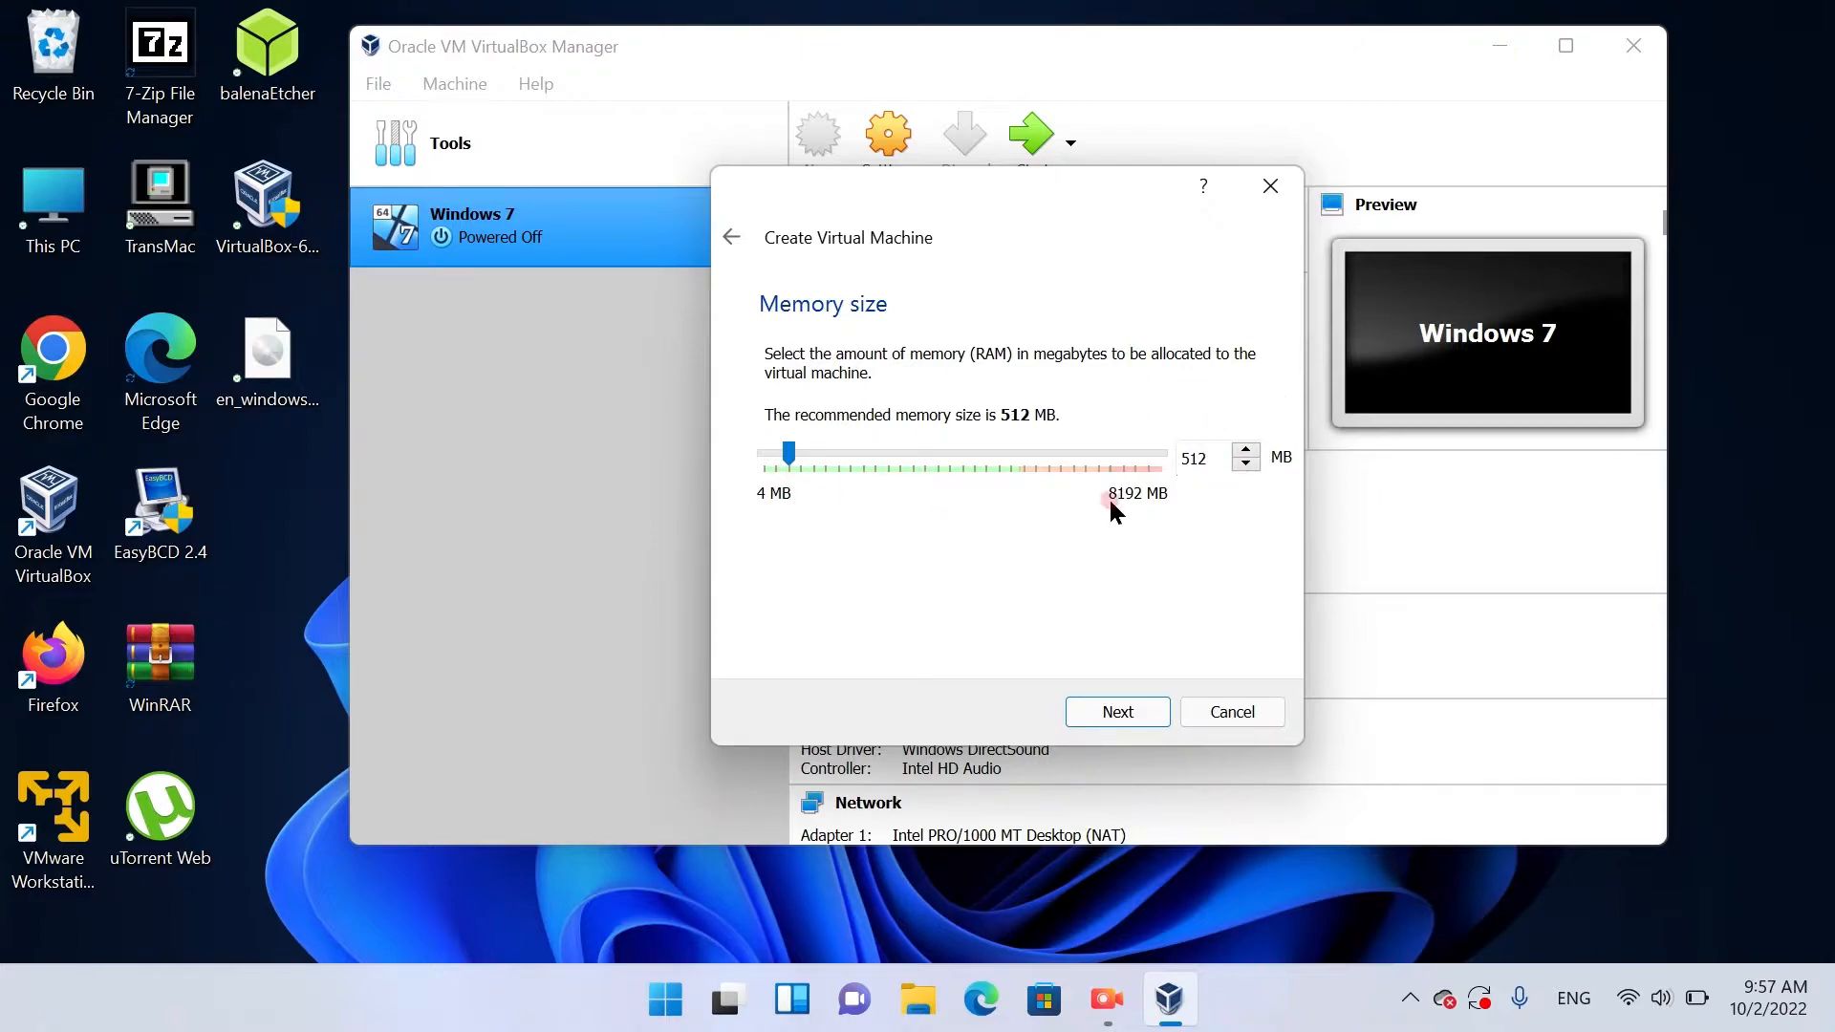
- Set the new virtual machine's memory size to 256 MB and continue to the hard disk options
double_click(1222, 461)
key(BackSpace)
text(256)
click(1095, 713)
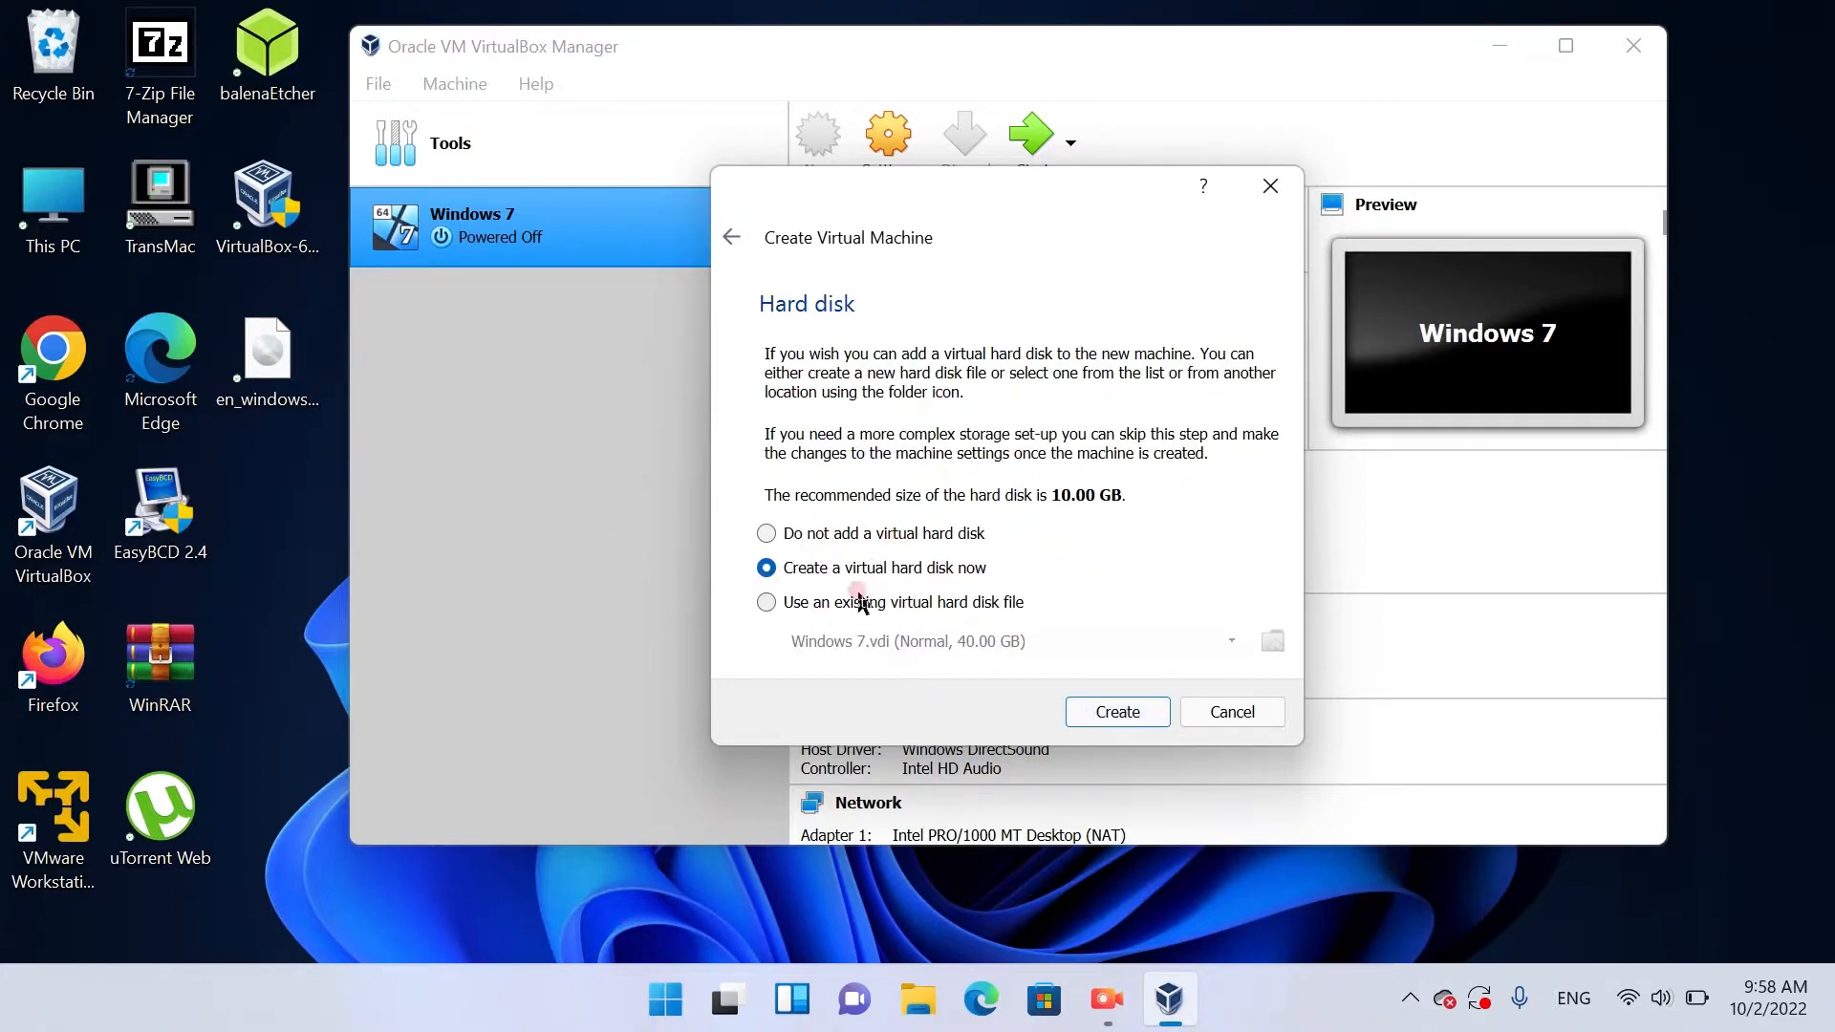
- Create a dynamically allocated VDI virtual hard disk of 25 GB for the new machine
click(1104, 716)
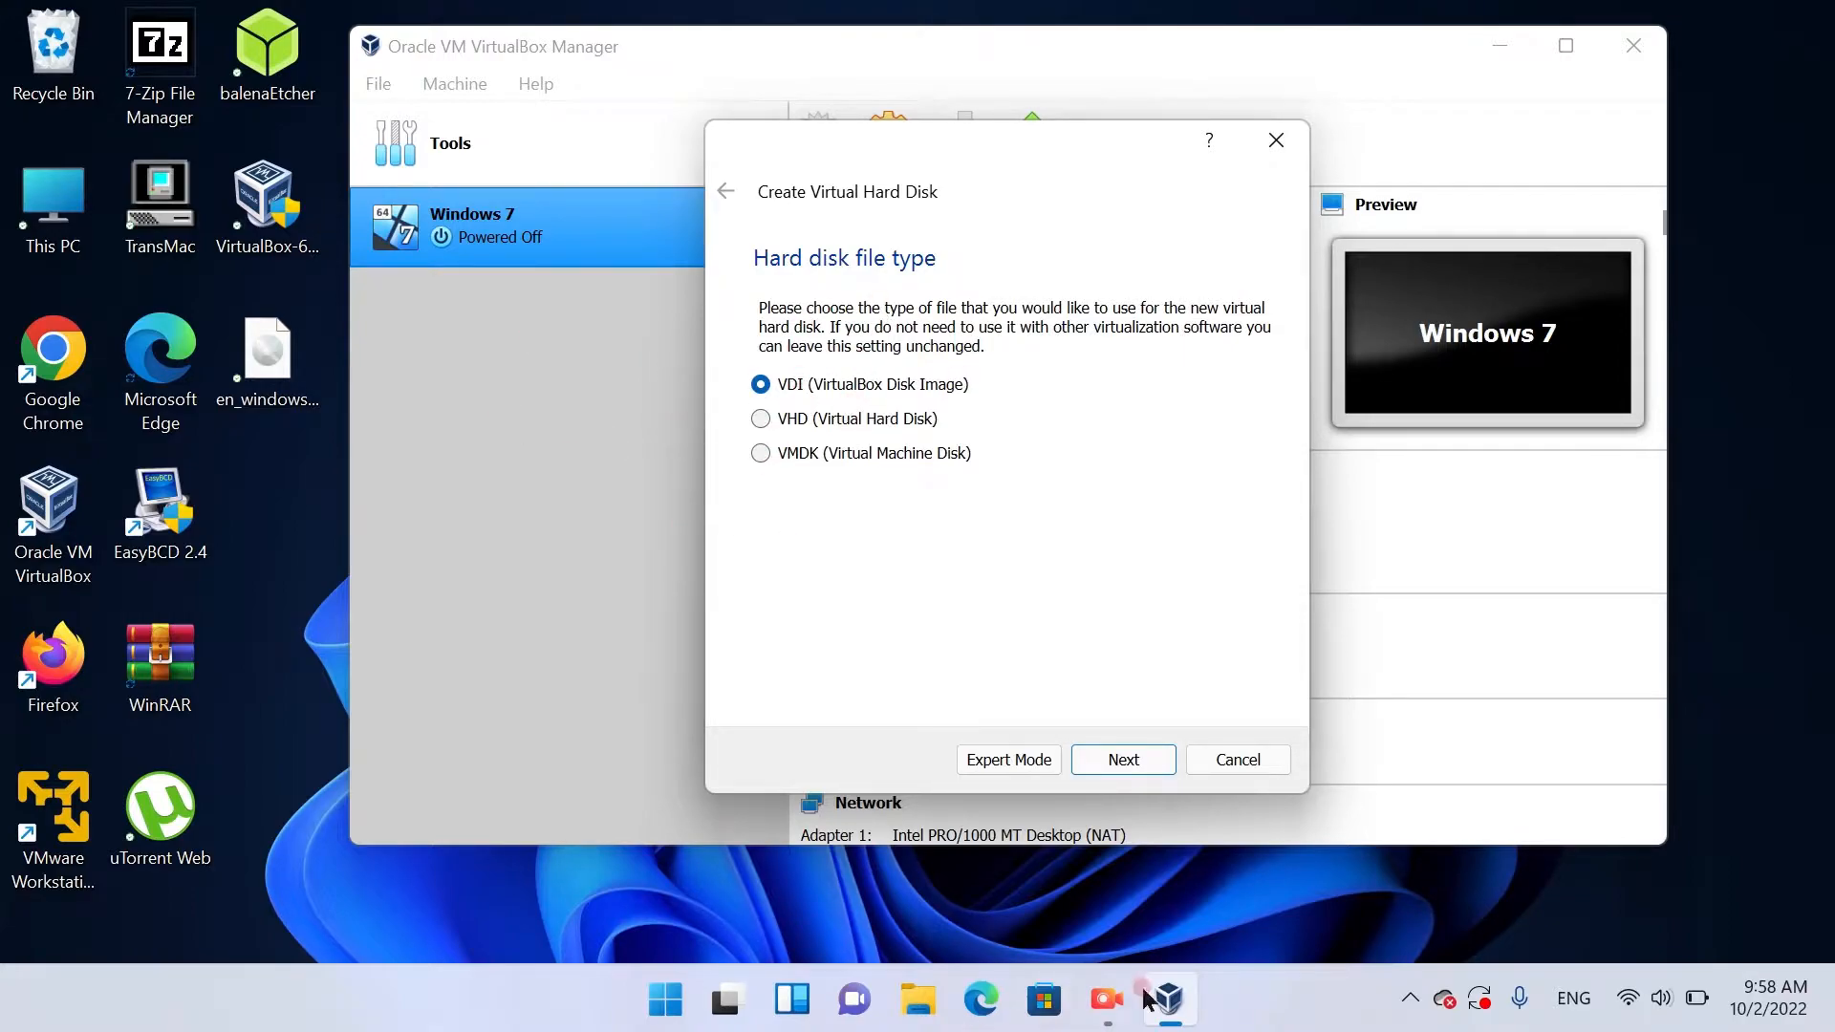
click(1160, 768)
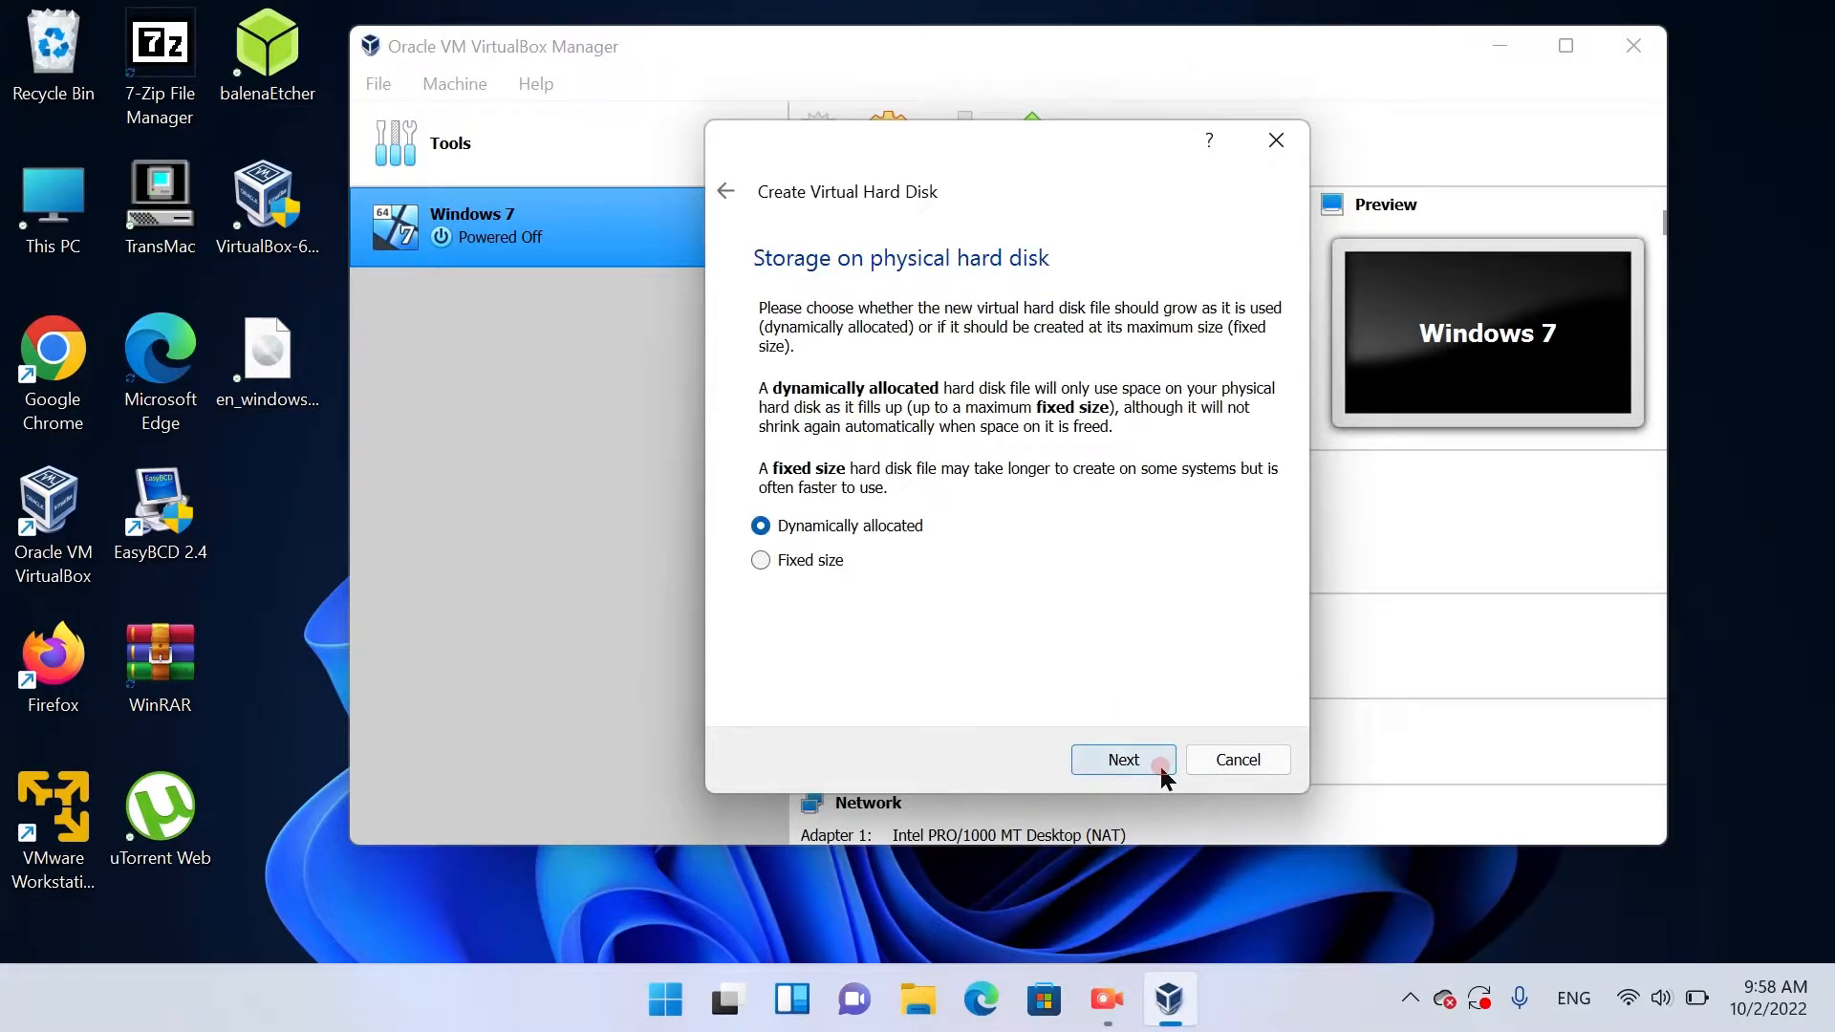
click(1097, 759)
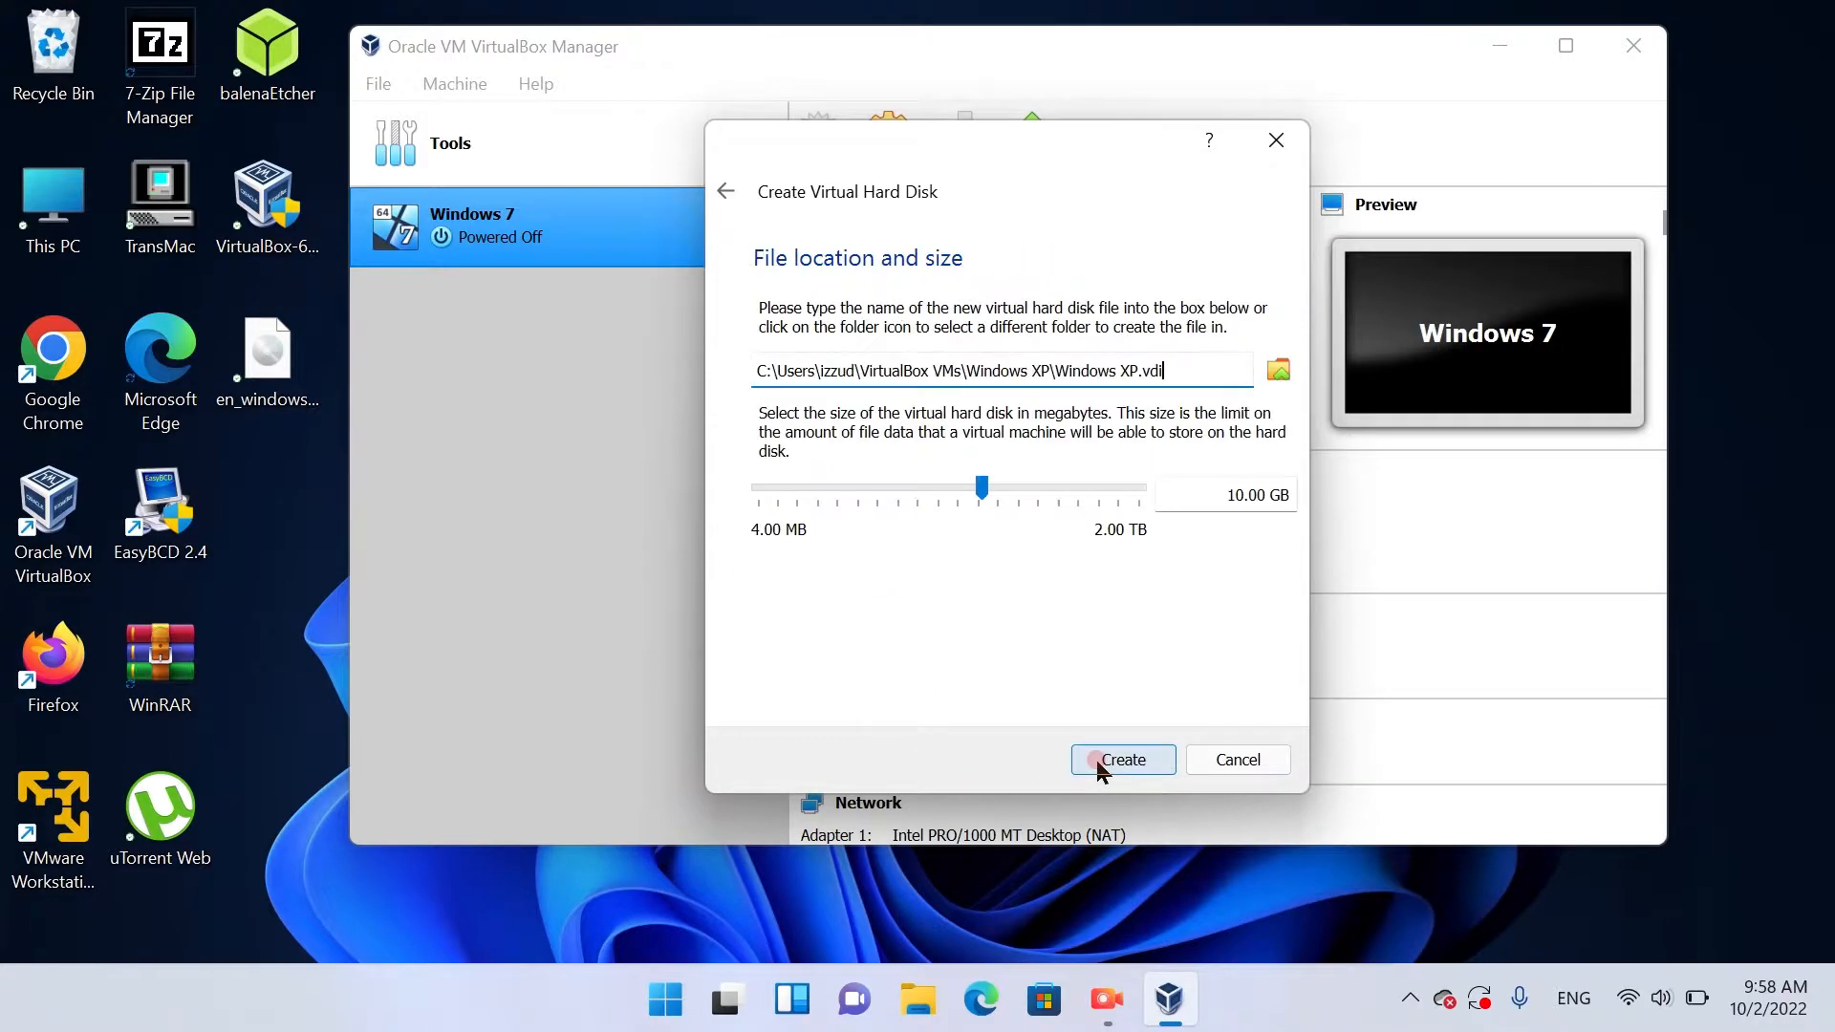
double_click(1235, 494)
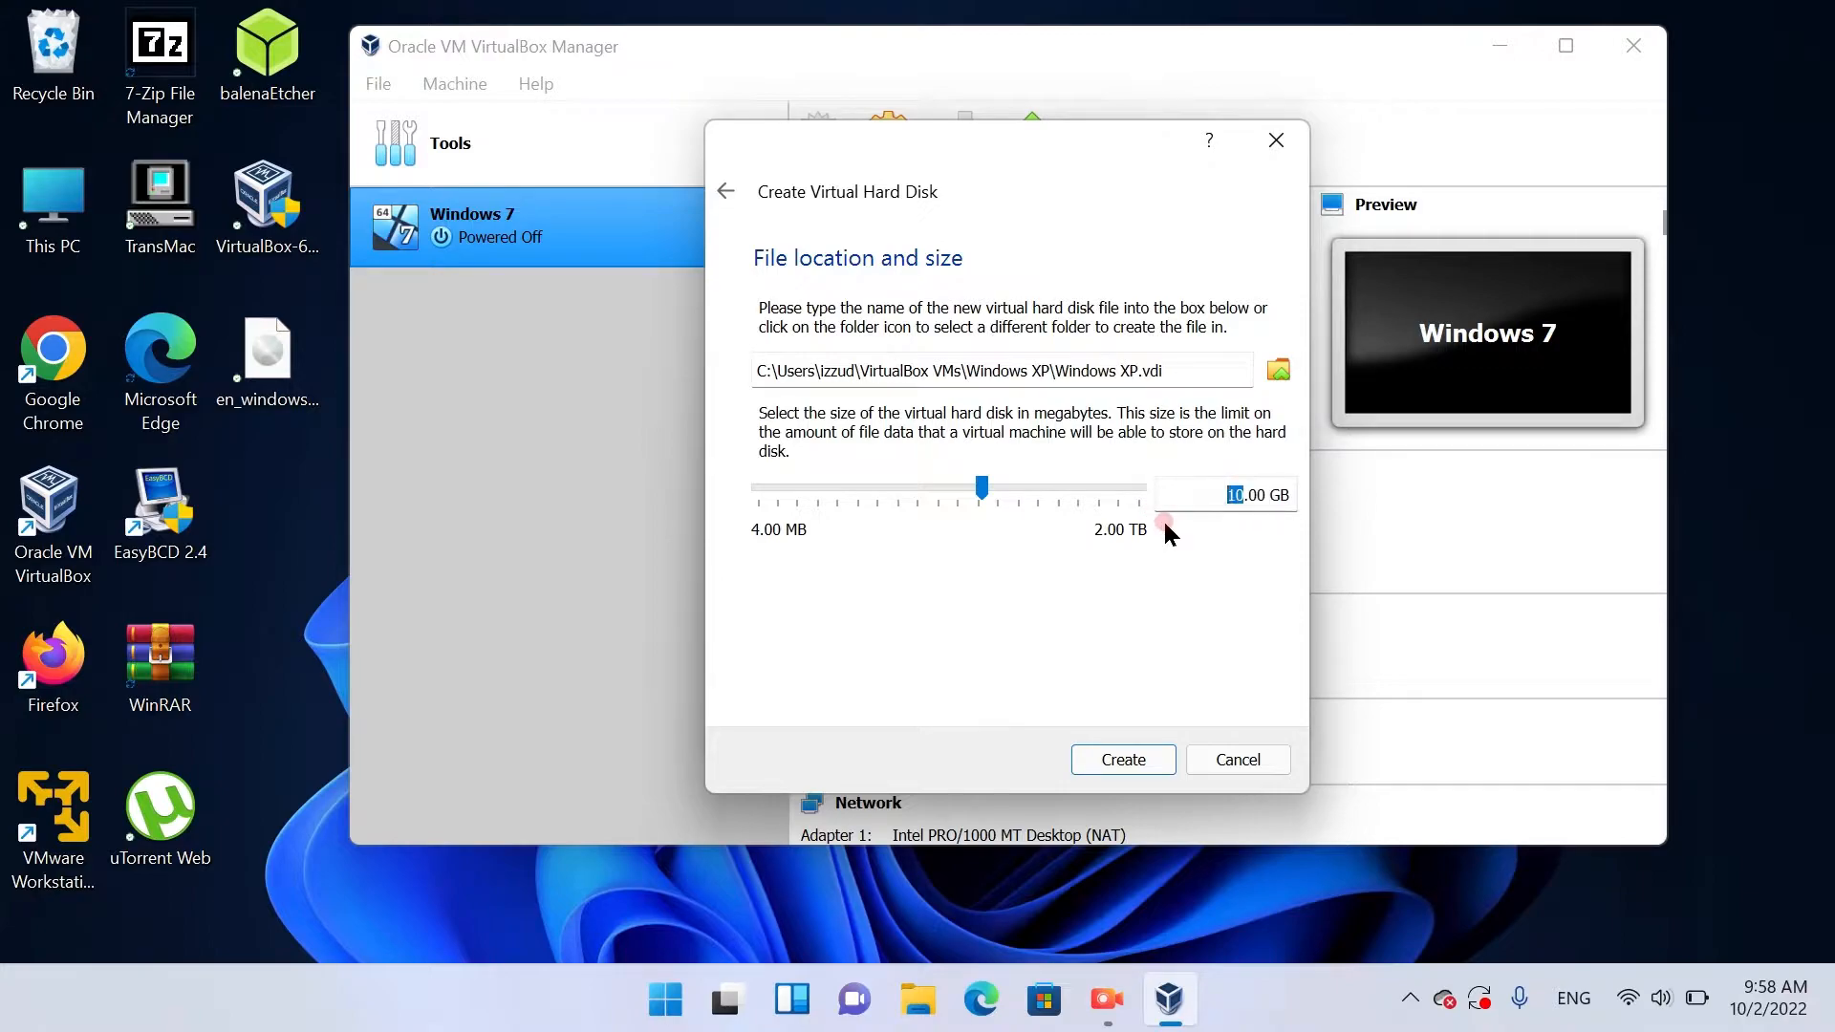
text(25)
click(1116, 757)
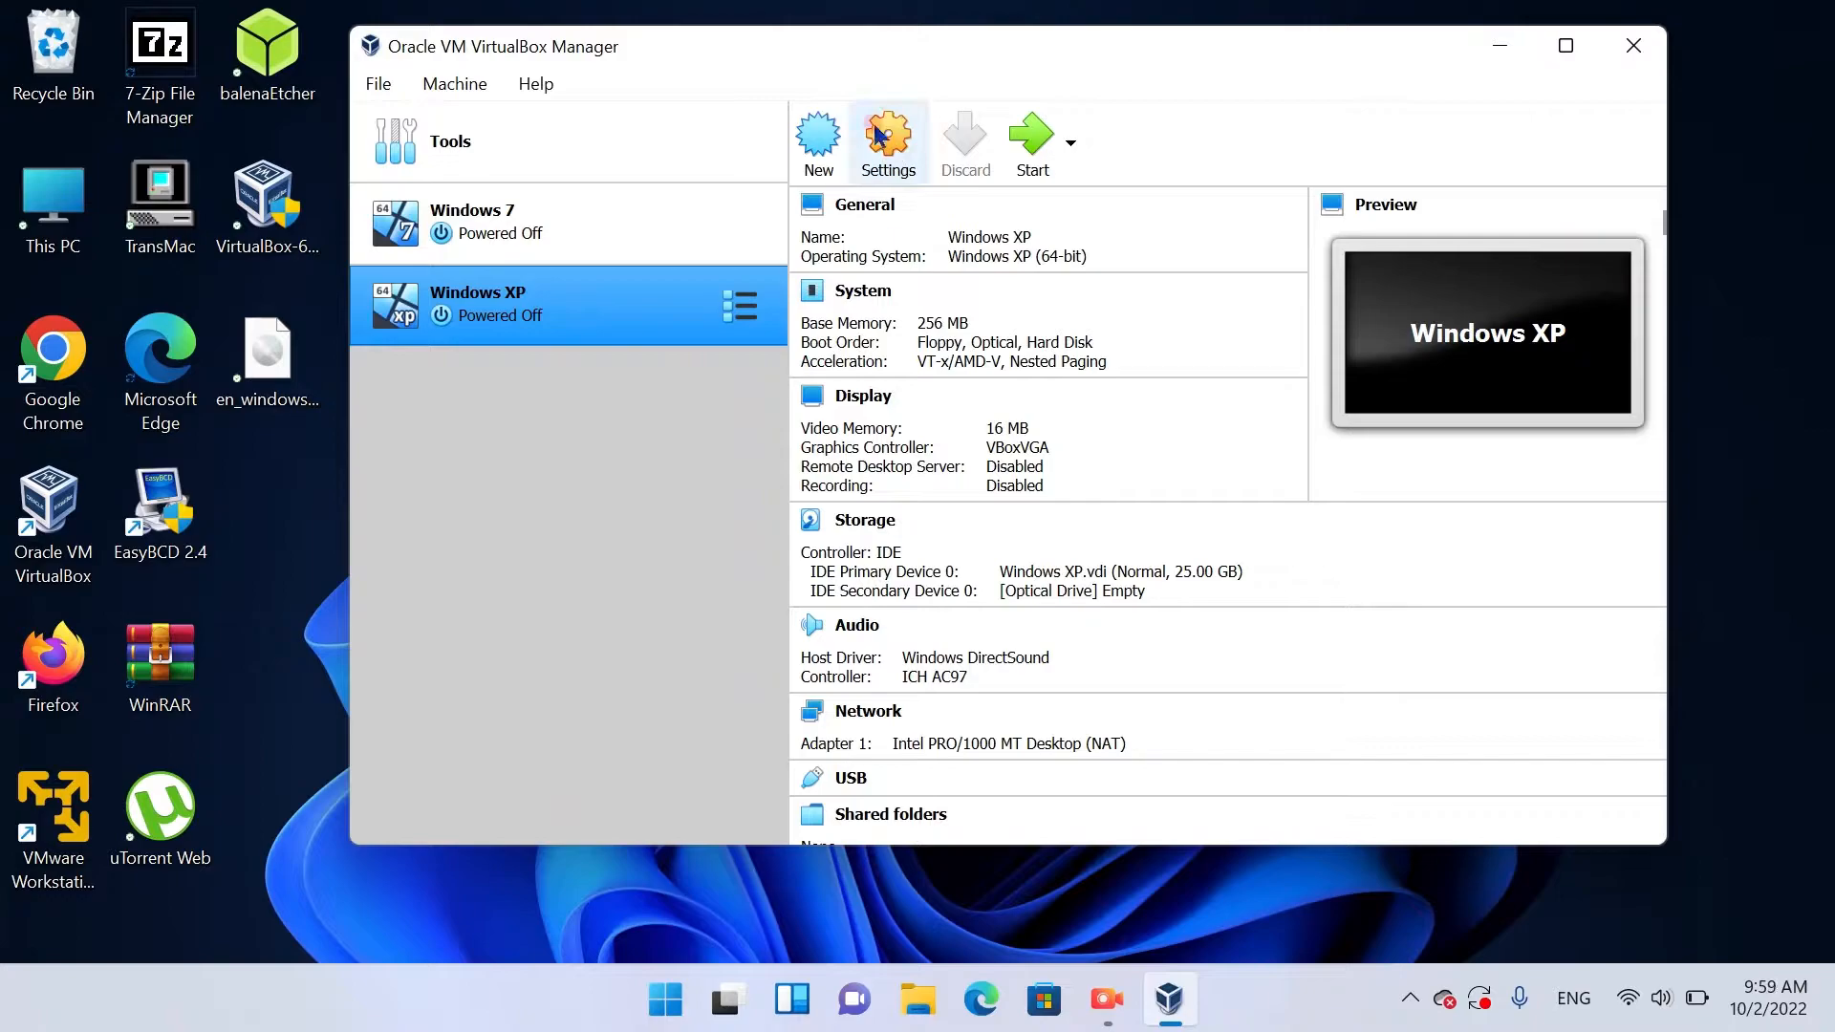
- In the Windows XP machine's settings, review the motherboard, processor and acceleration options, and set the display's video memory to 128 MB
click(881, 160)
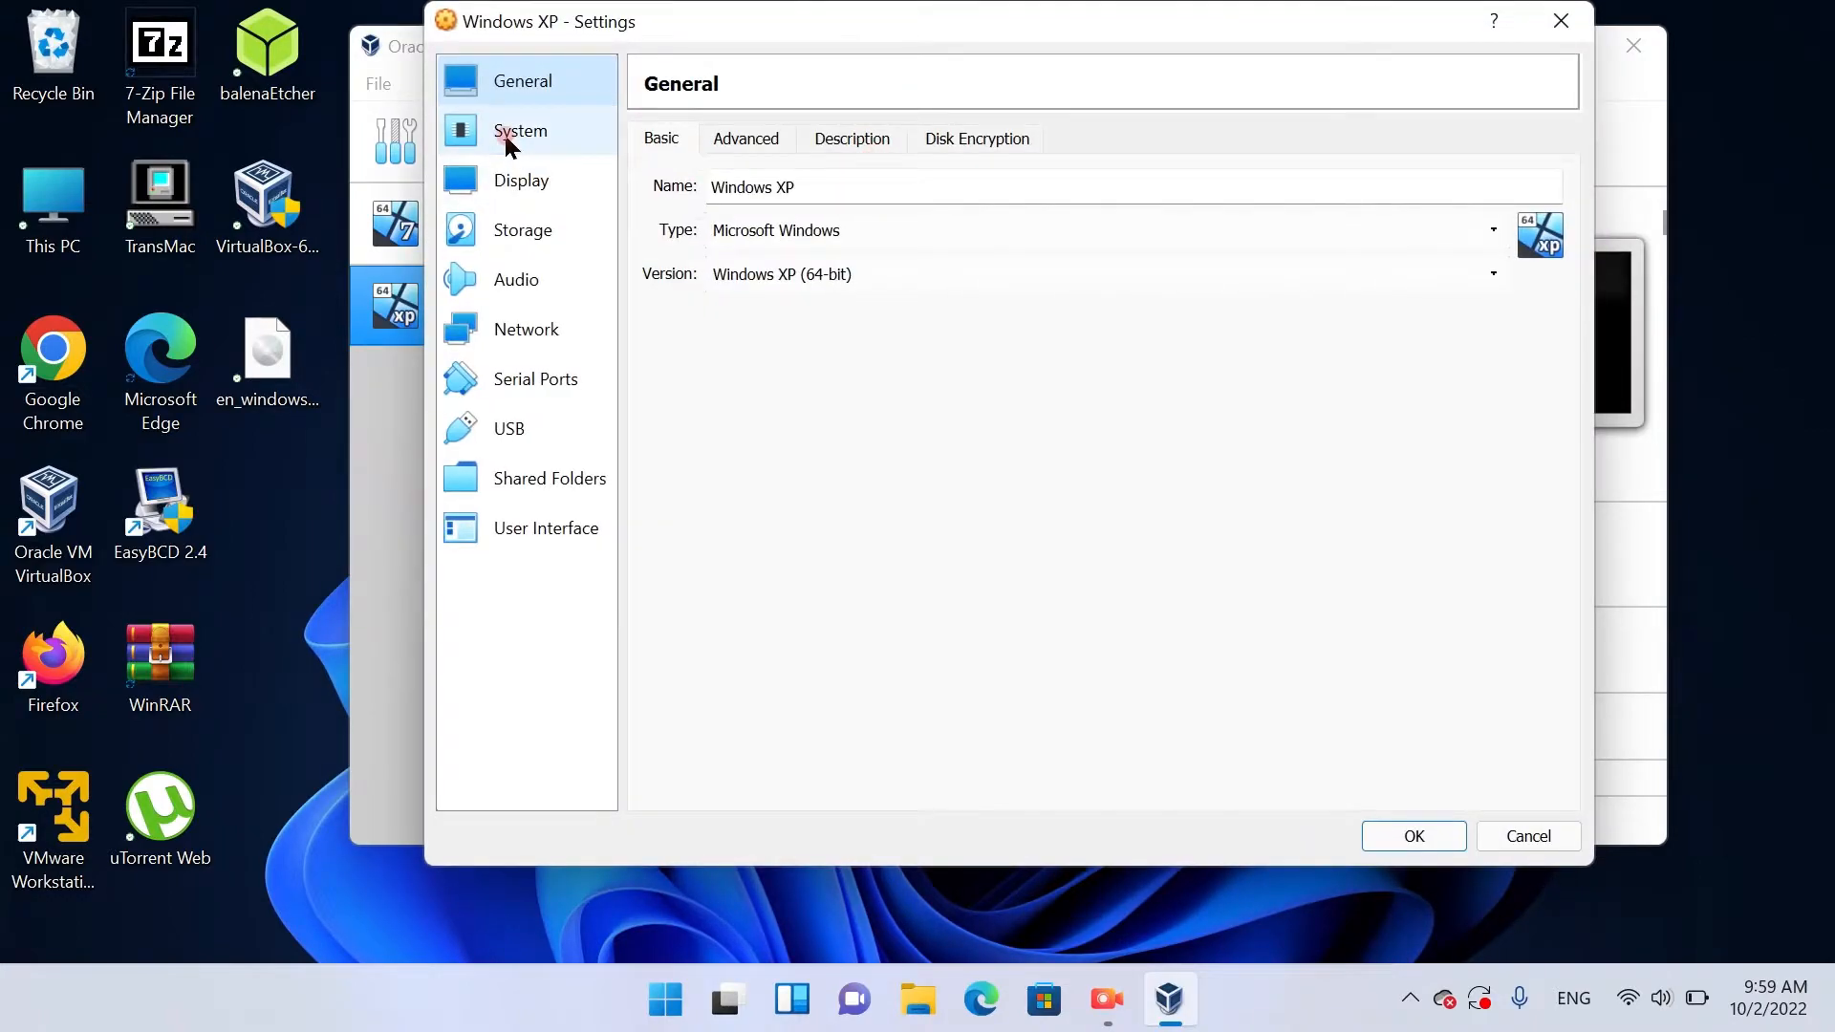
click(503, 131)
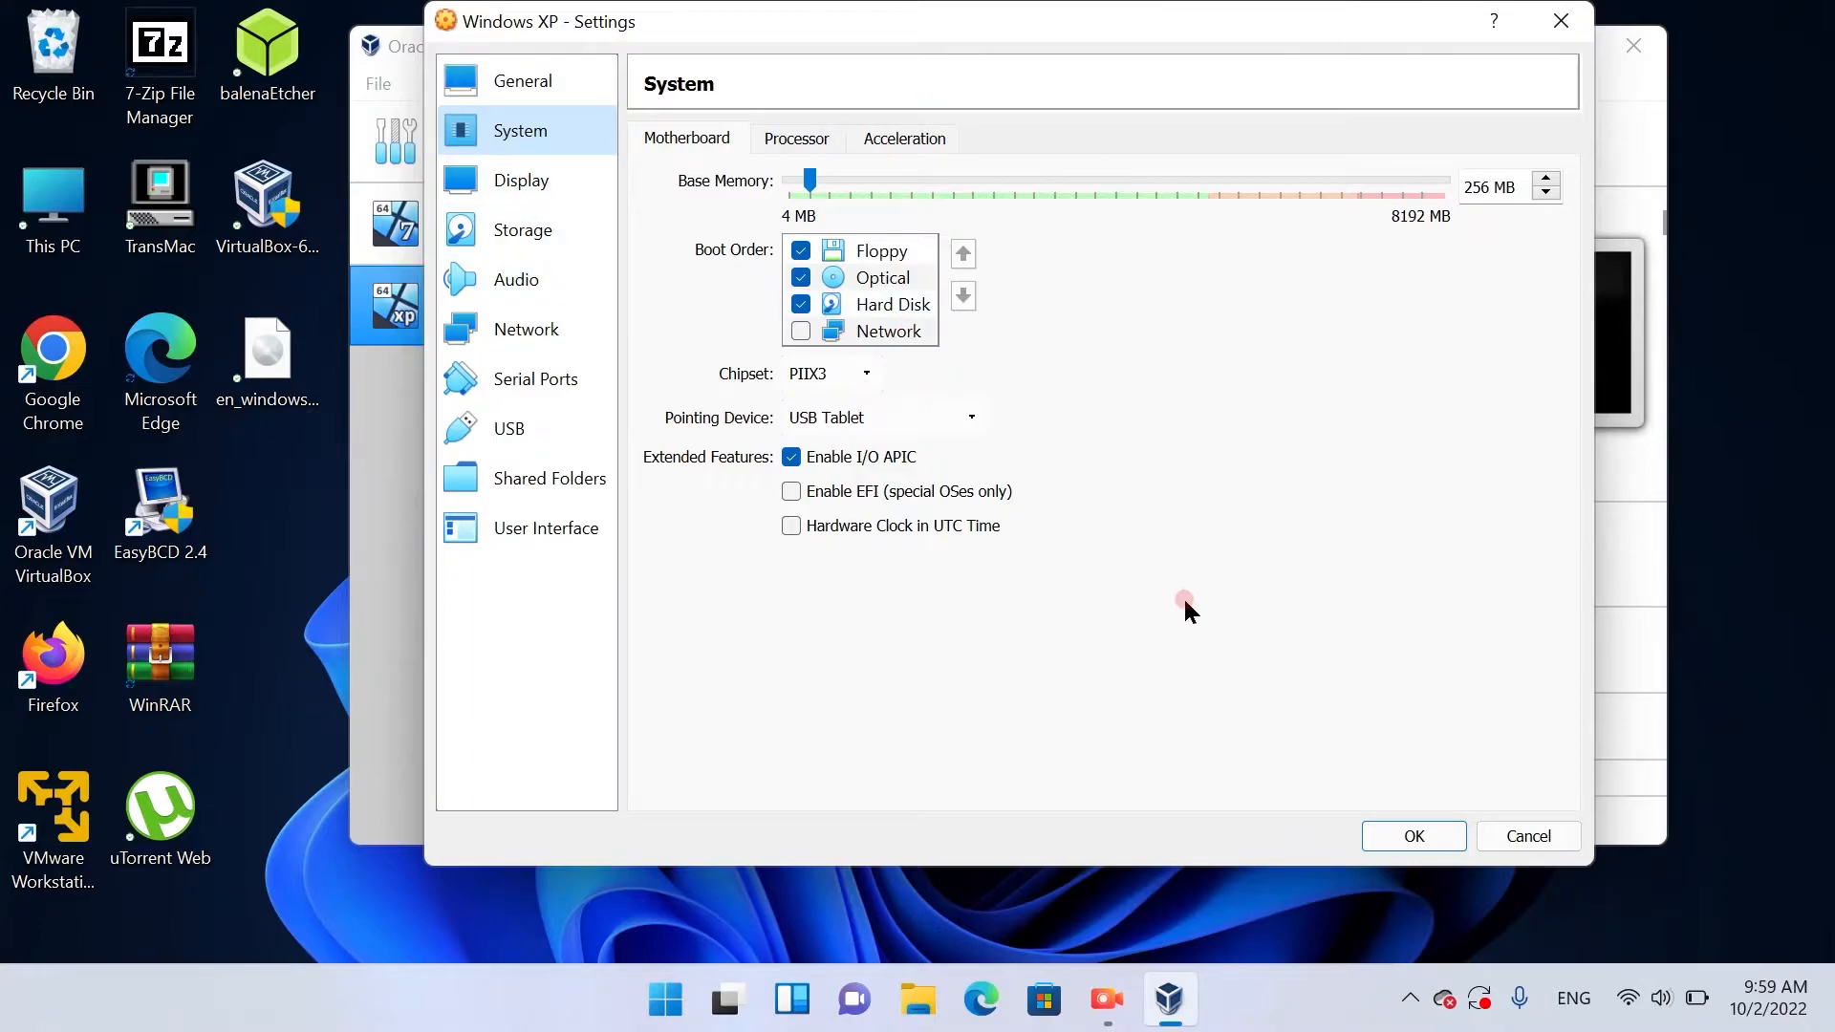
click(795, 134)
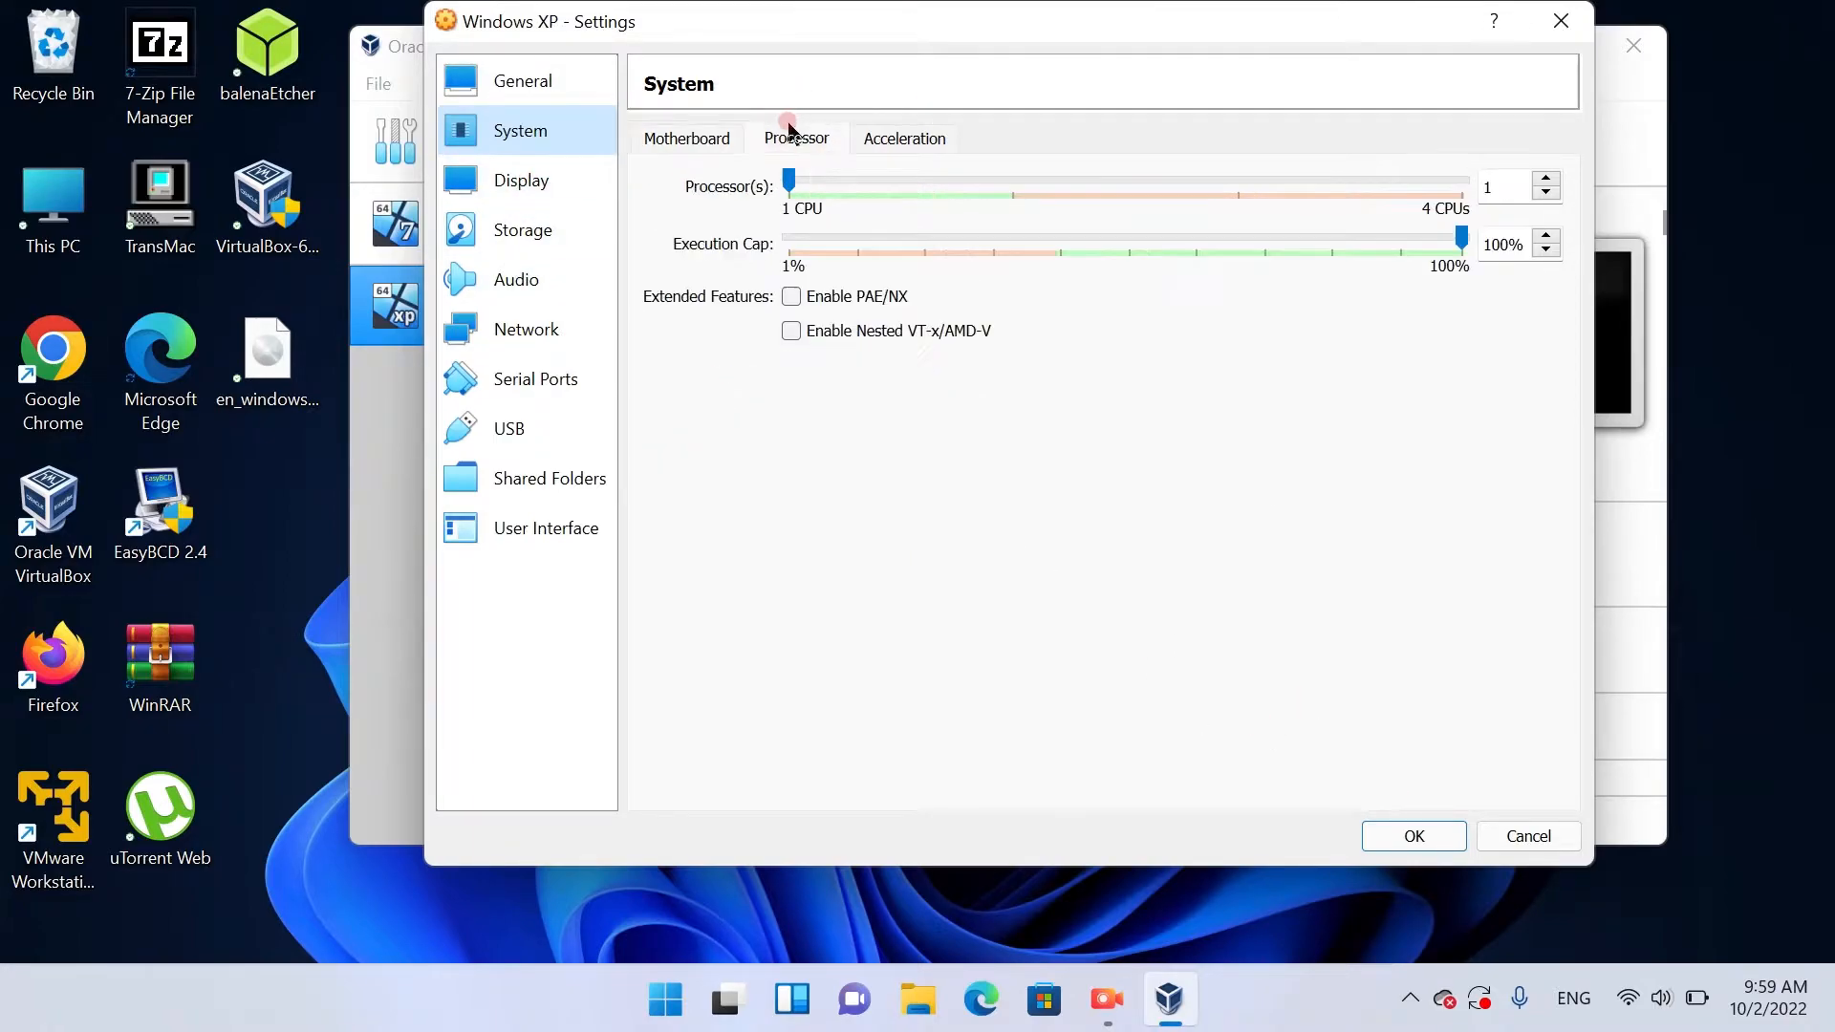
click(916, 141)
click(659, 134)
click(791, 526)
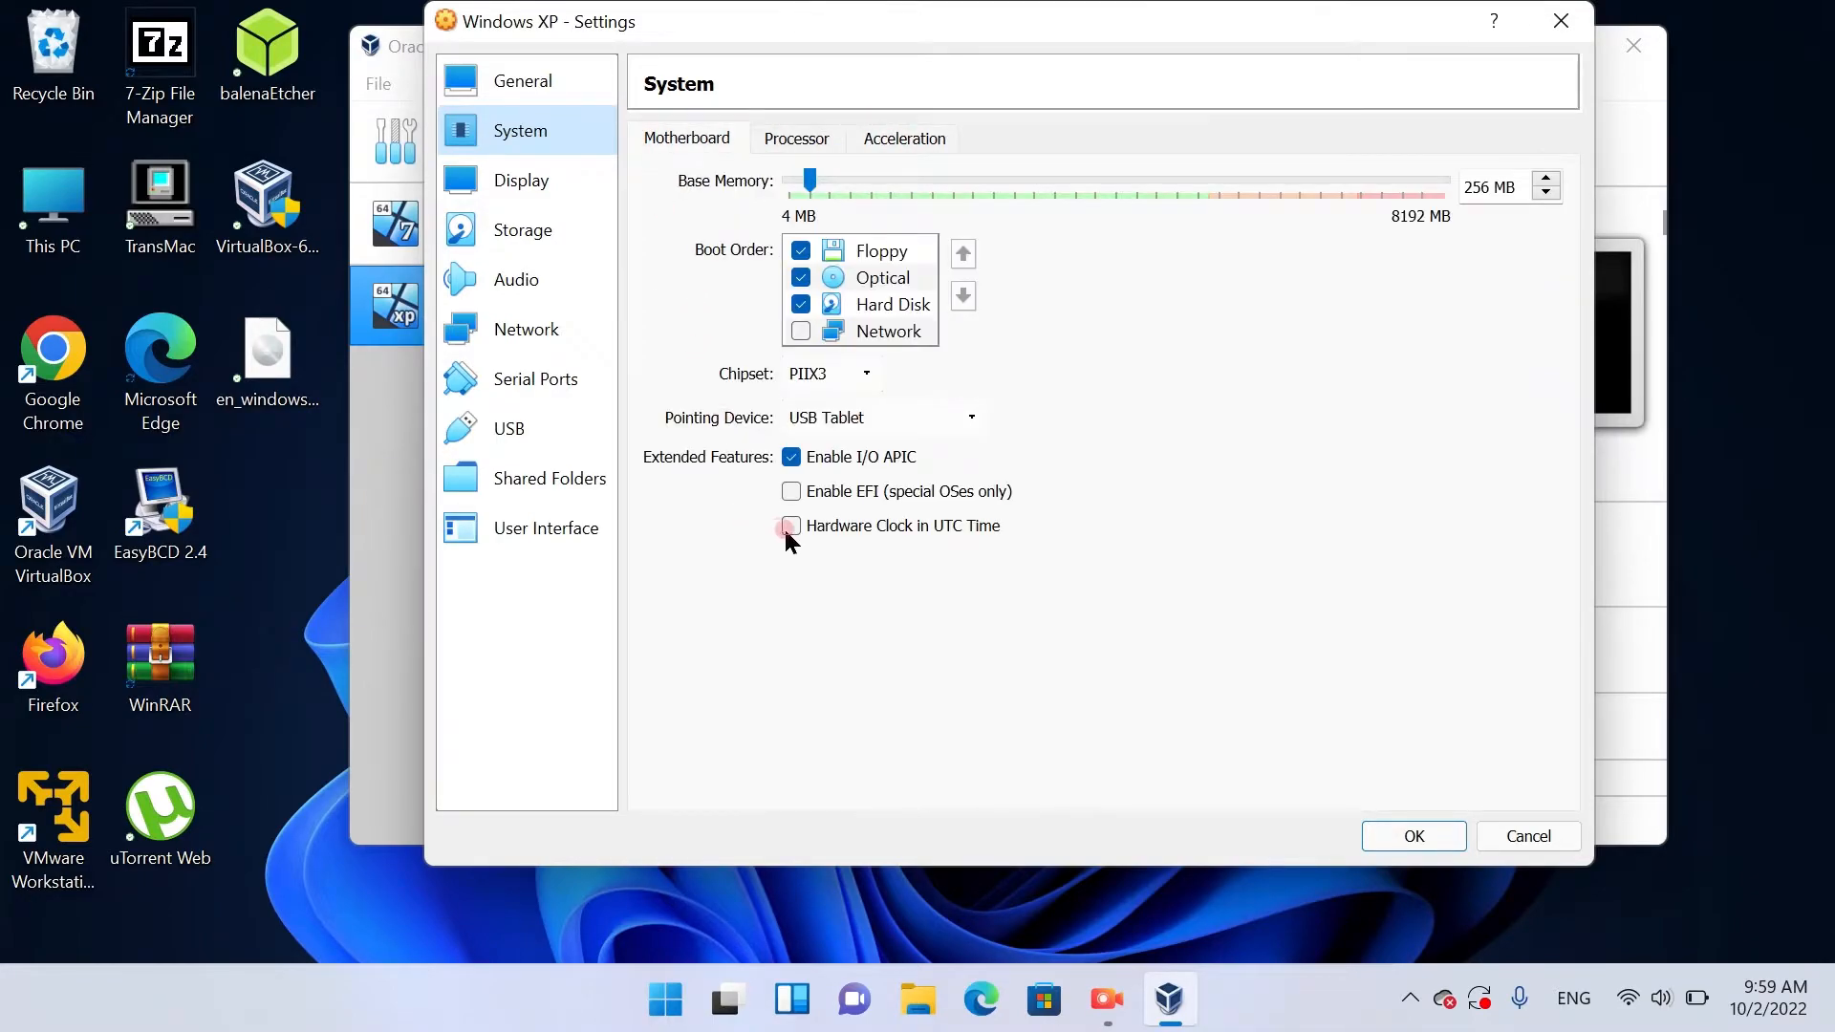
click(504, 186)
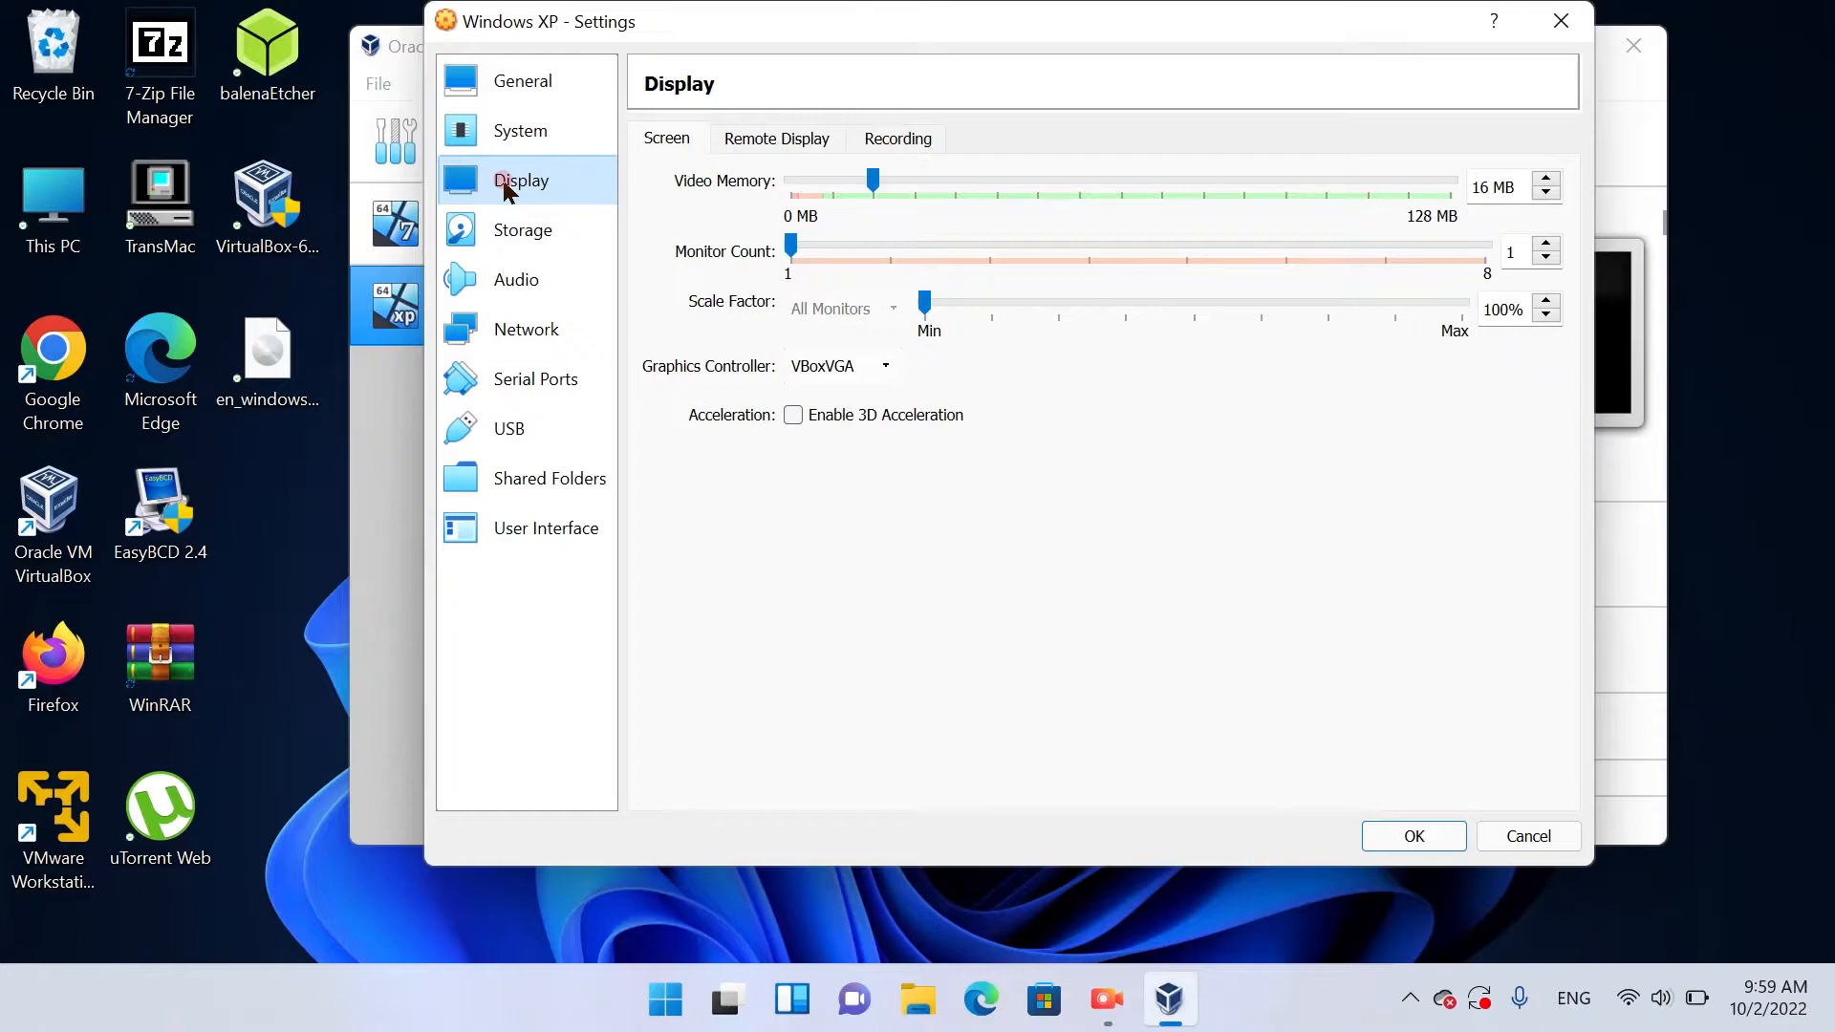
drag(876, 182, 1450, 181)
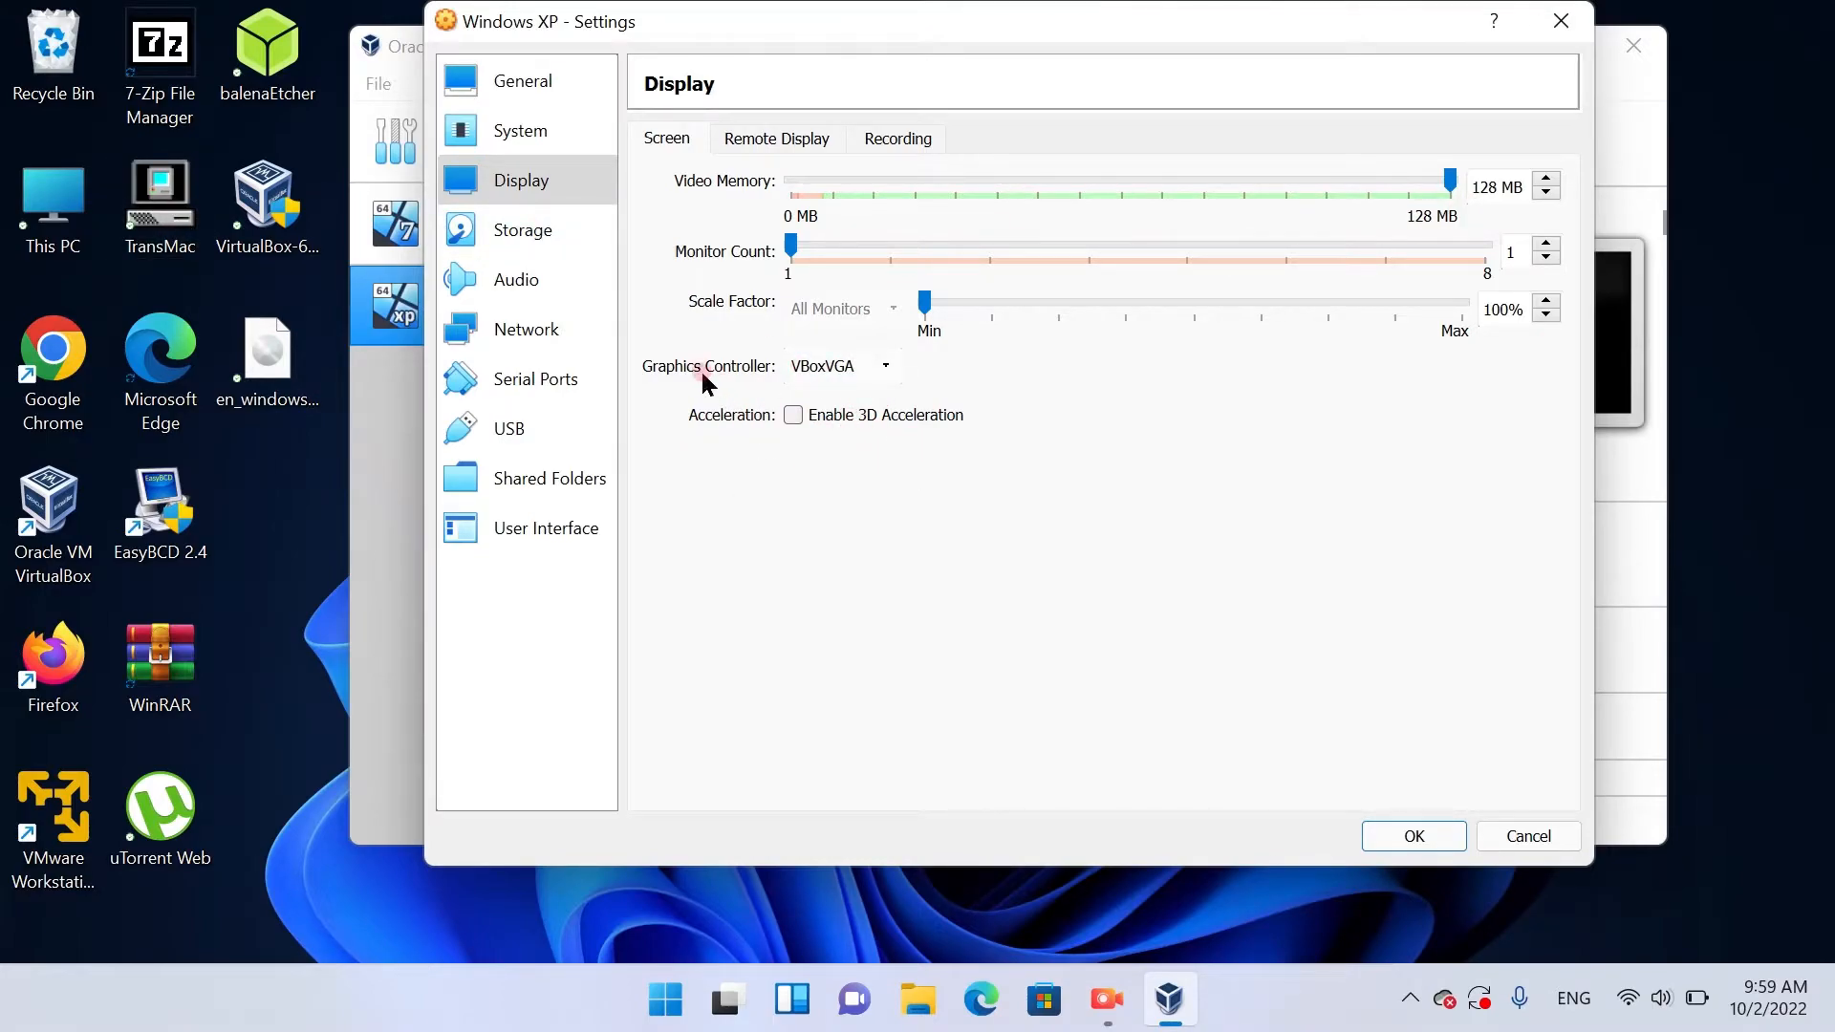
- Load the disk image en_windows_xp_professional_with_service_pack_3_x86_cd_vl_x14-73974 from the Desktop into the machine's empty optical drive
click(507, 235)
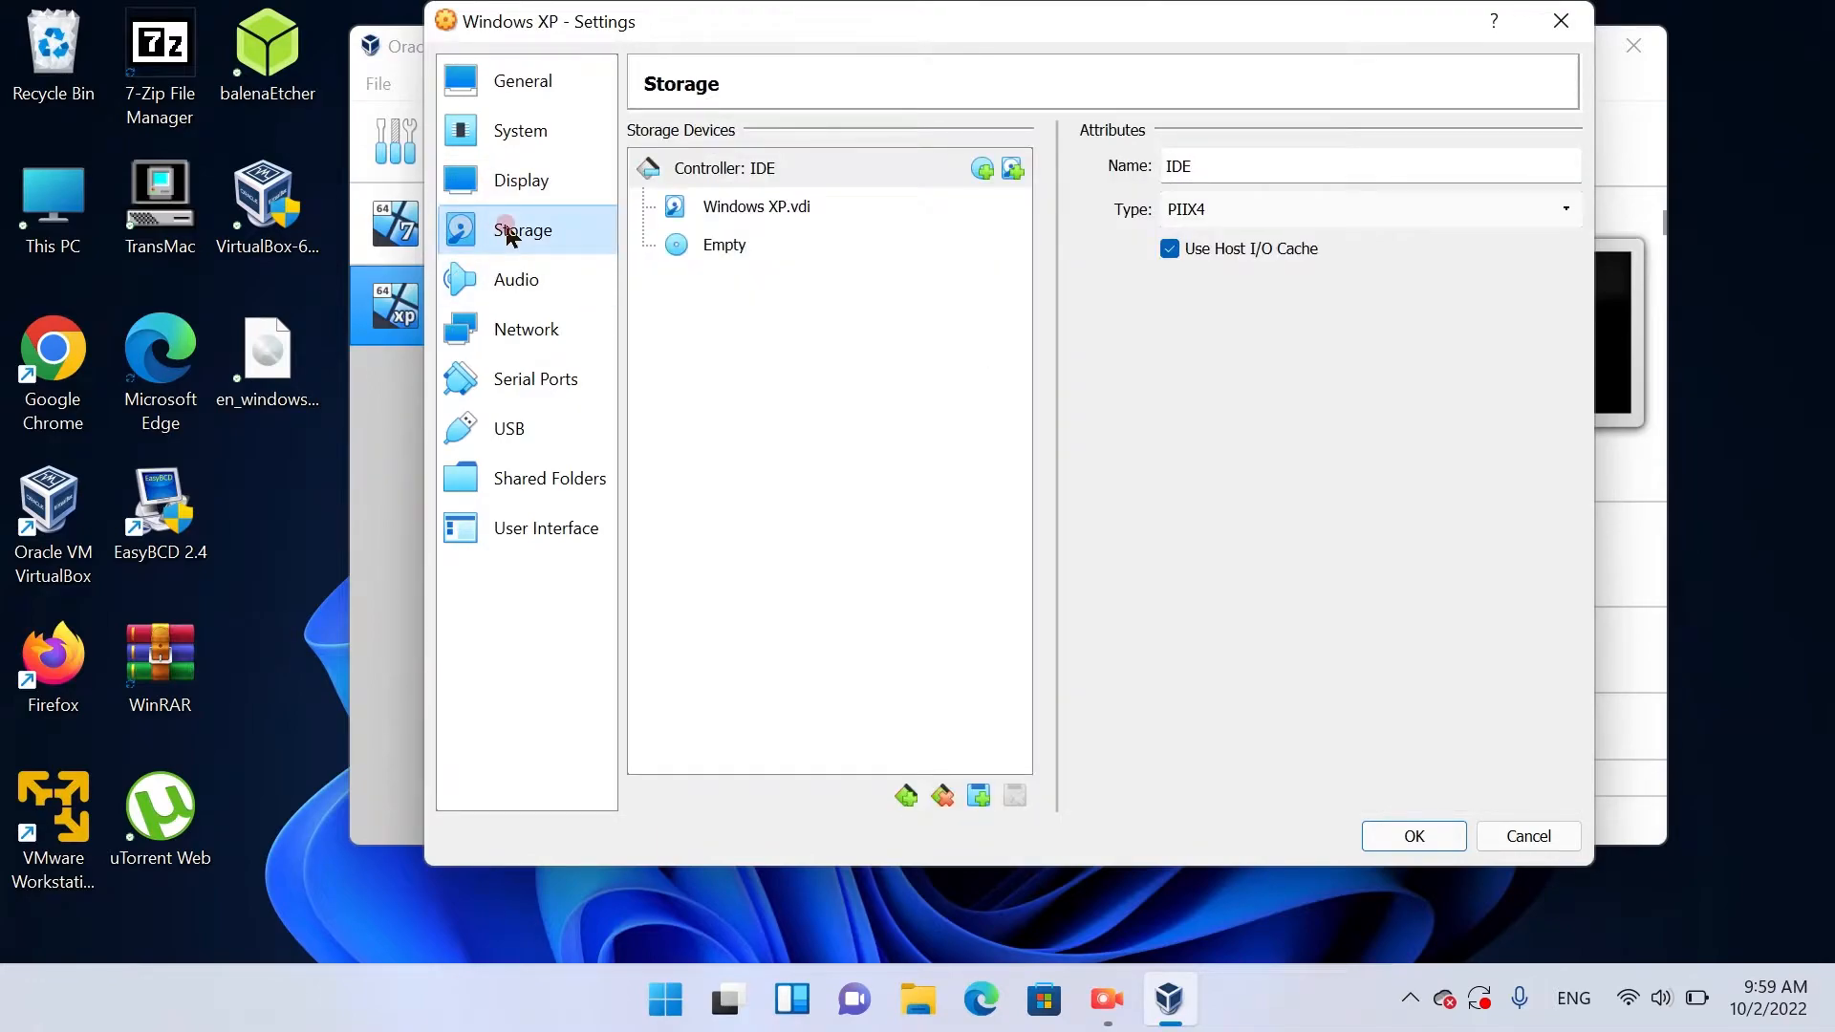
click(778, 245)
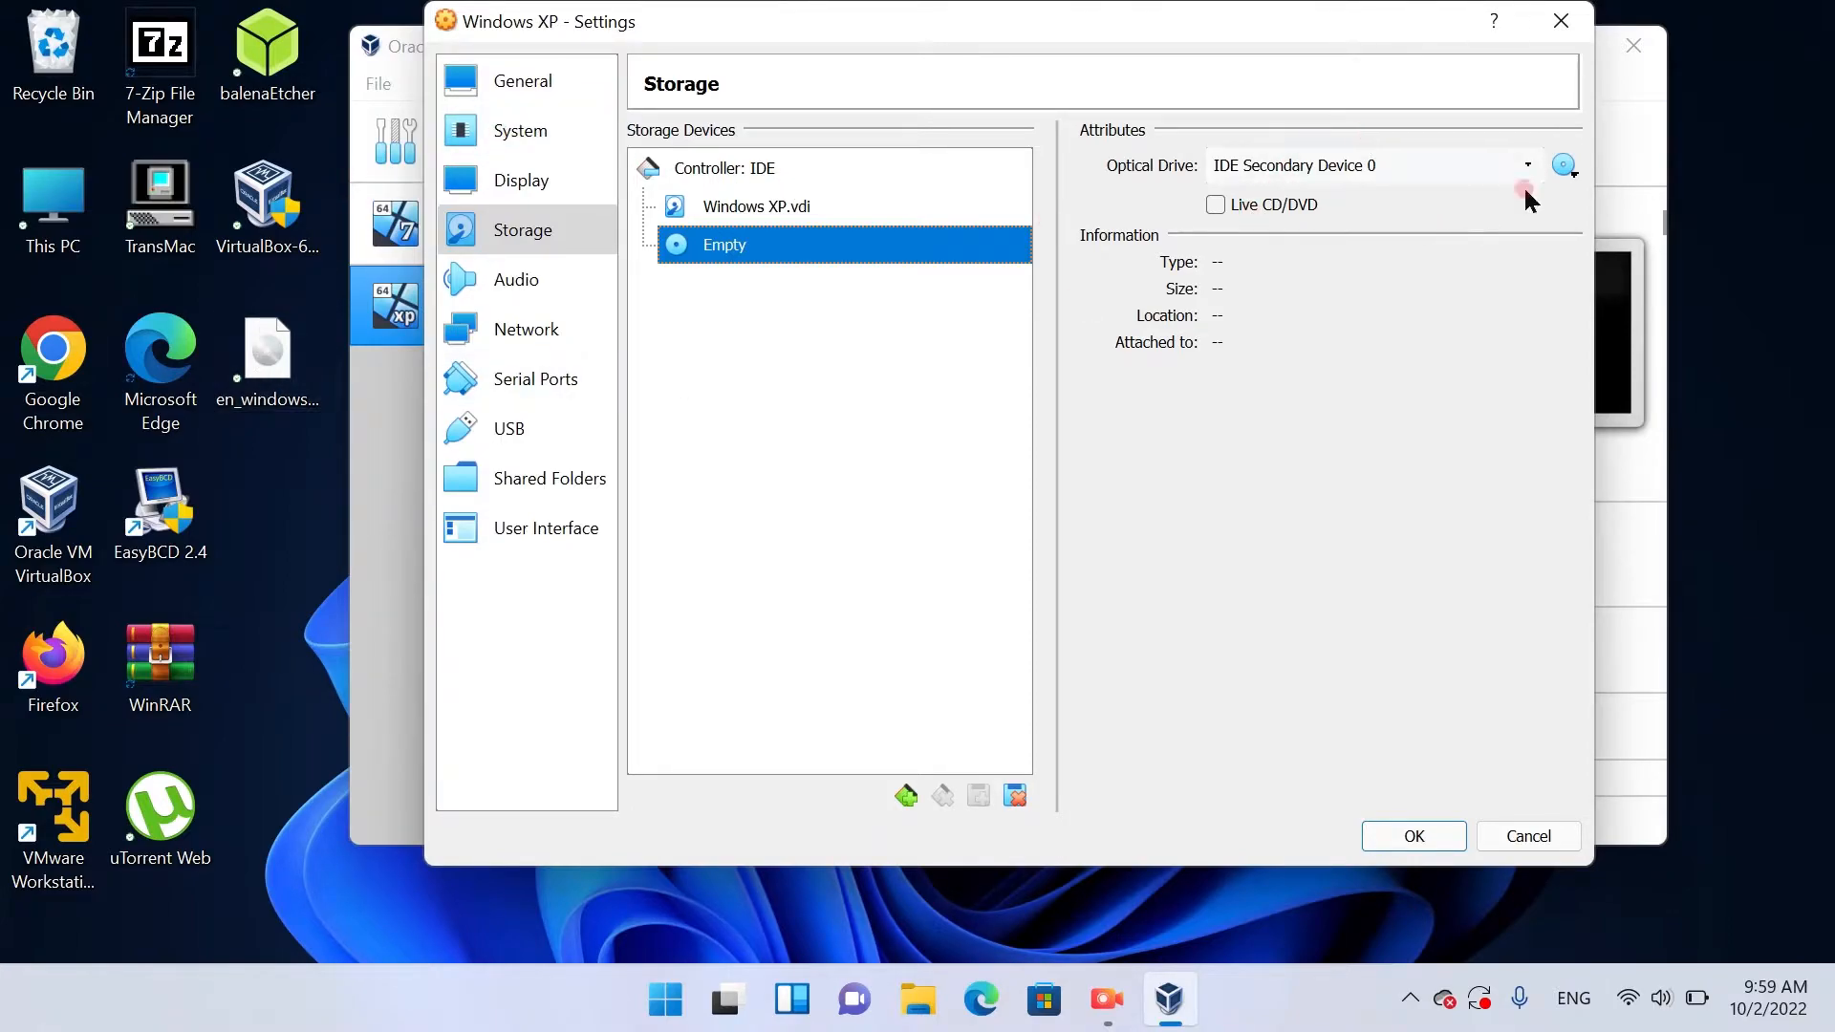
click(1564, 170)
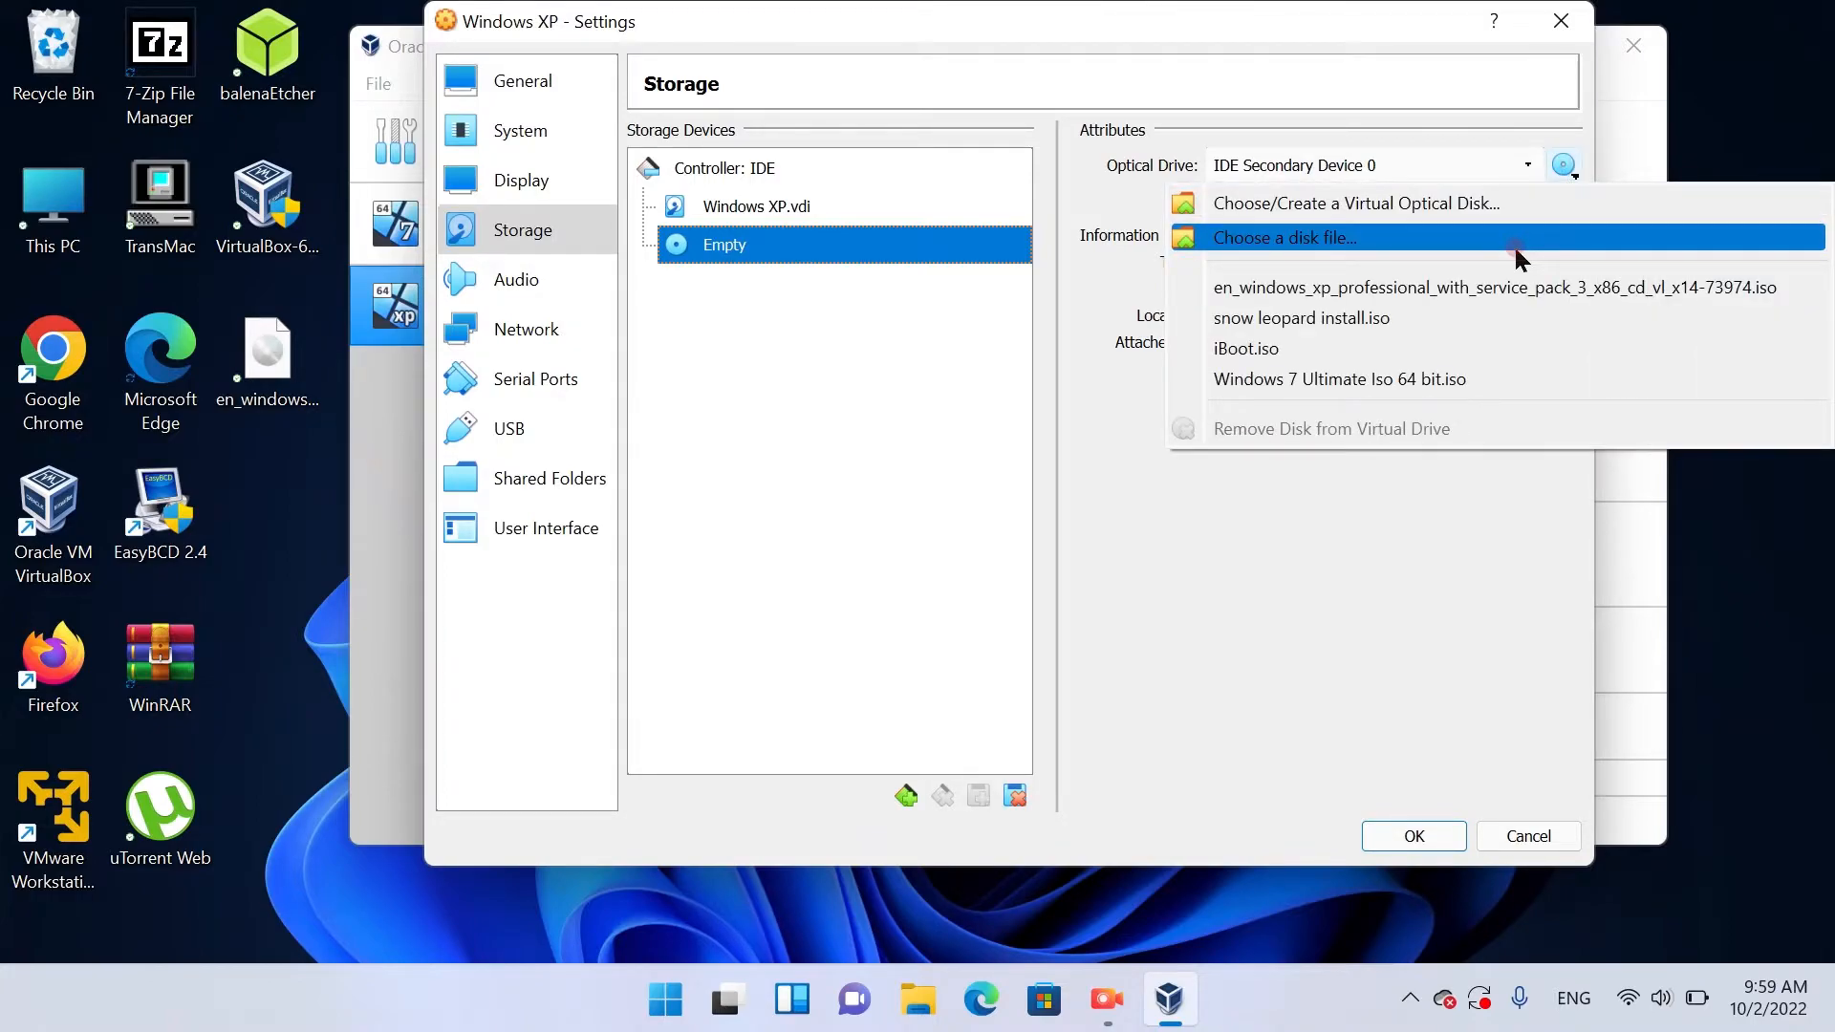
click(1518, 250)
click(808, 302)
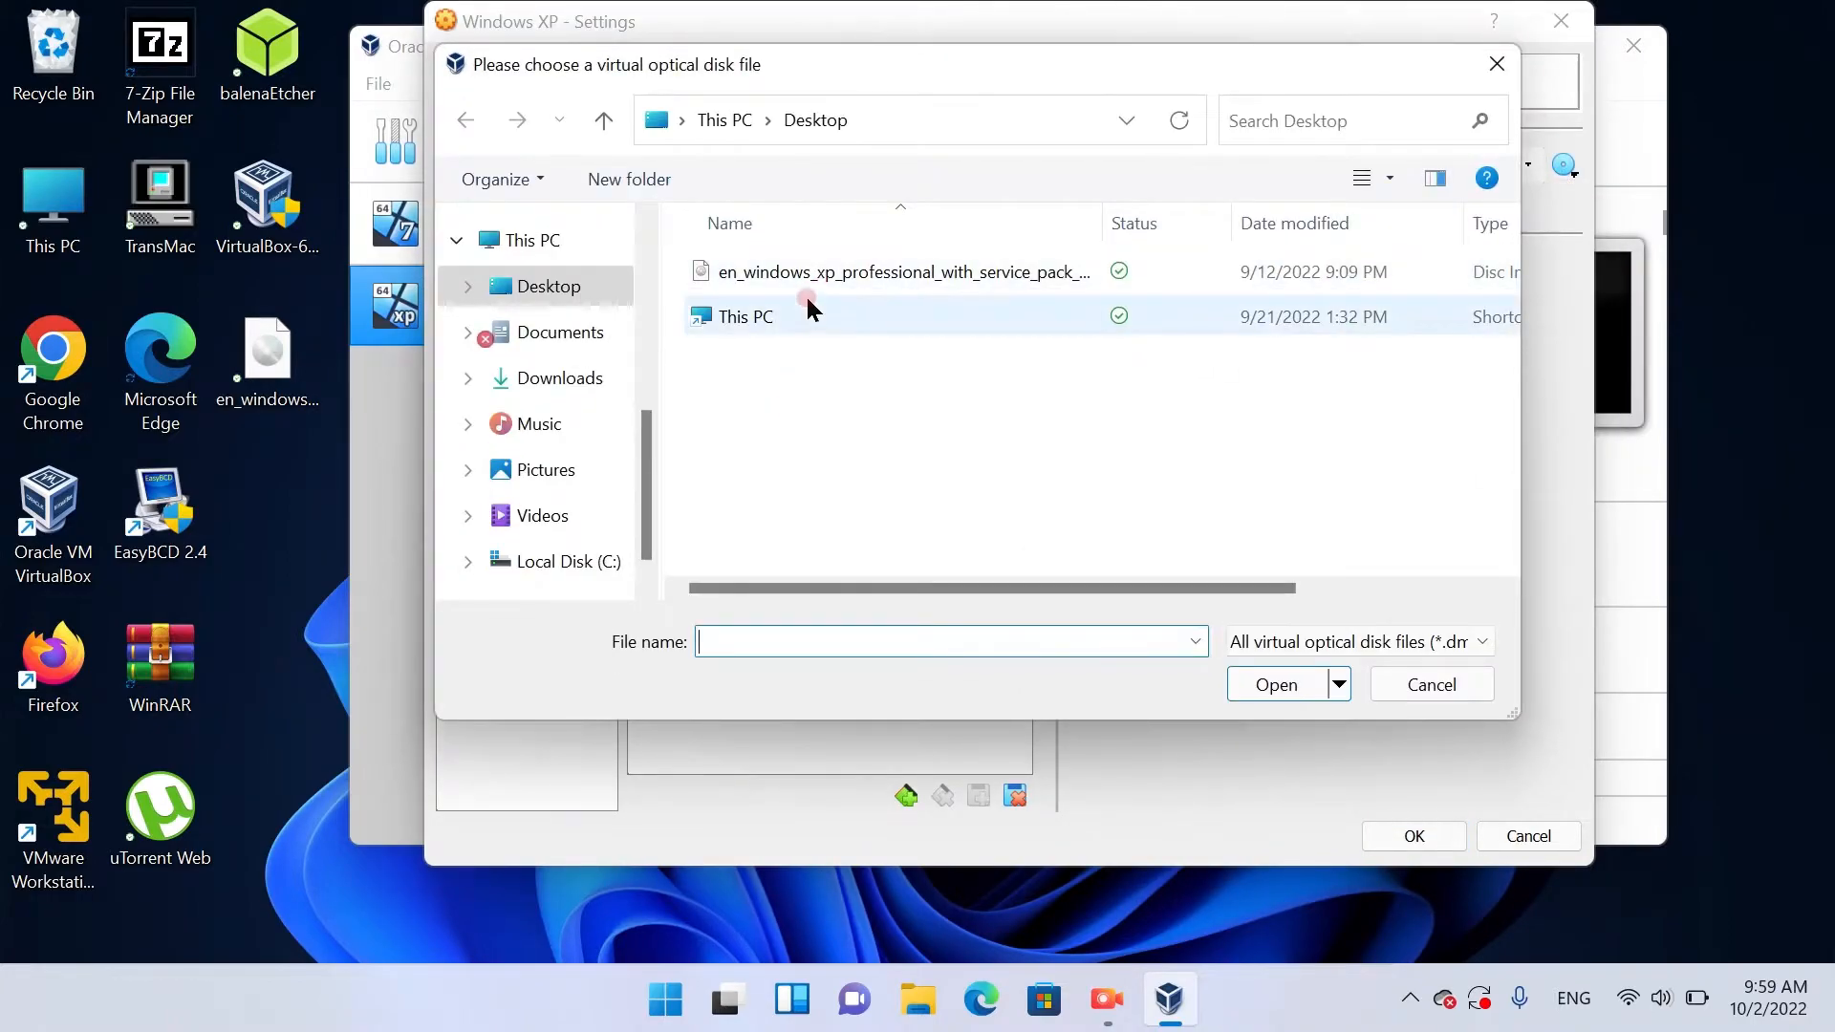
click(814, 274)
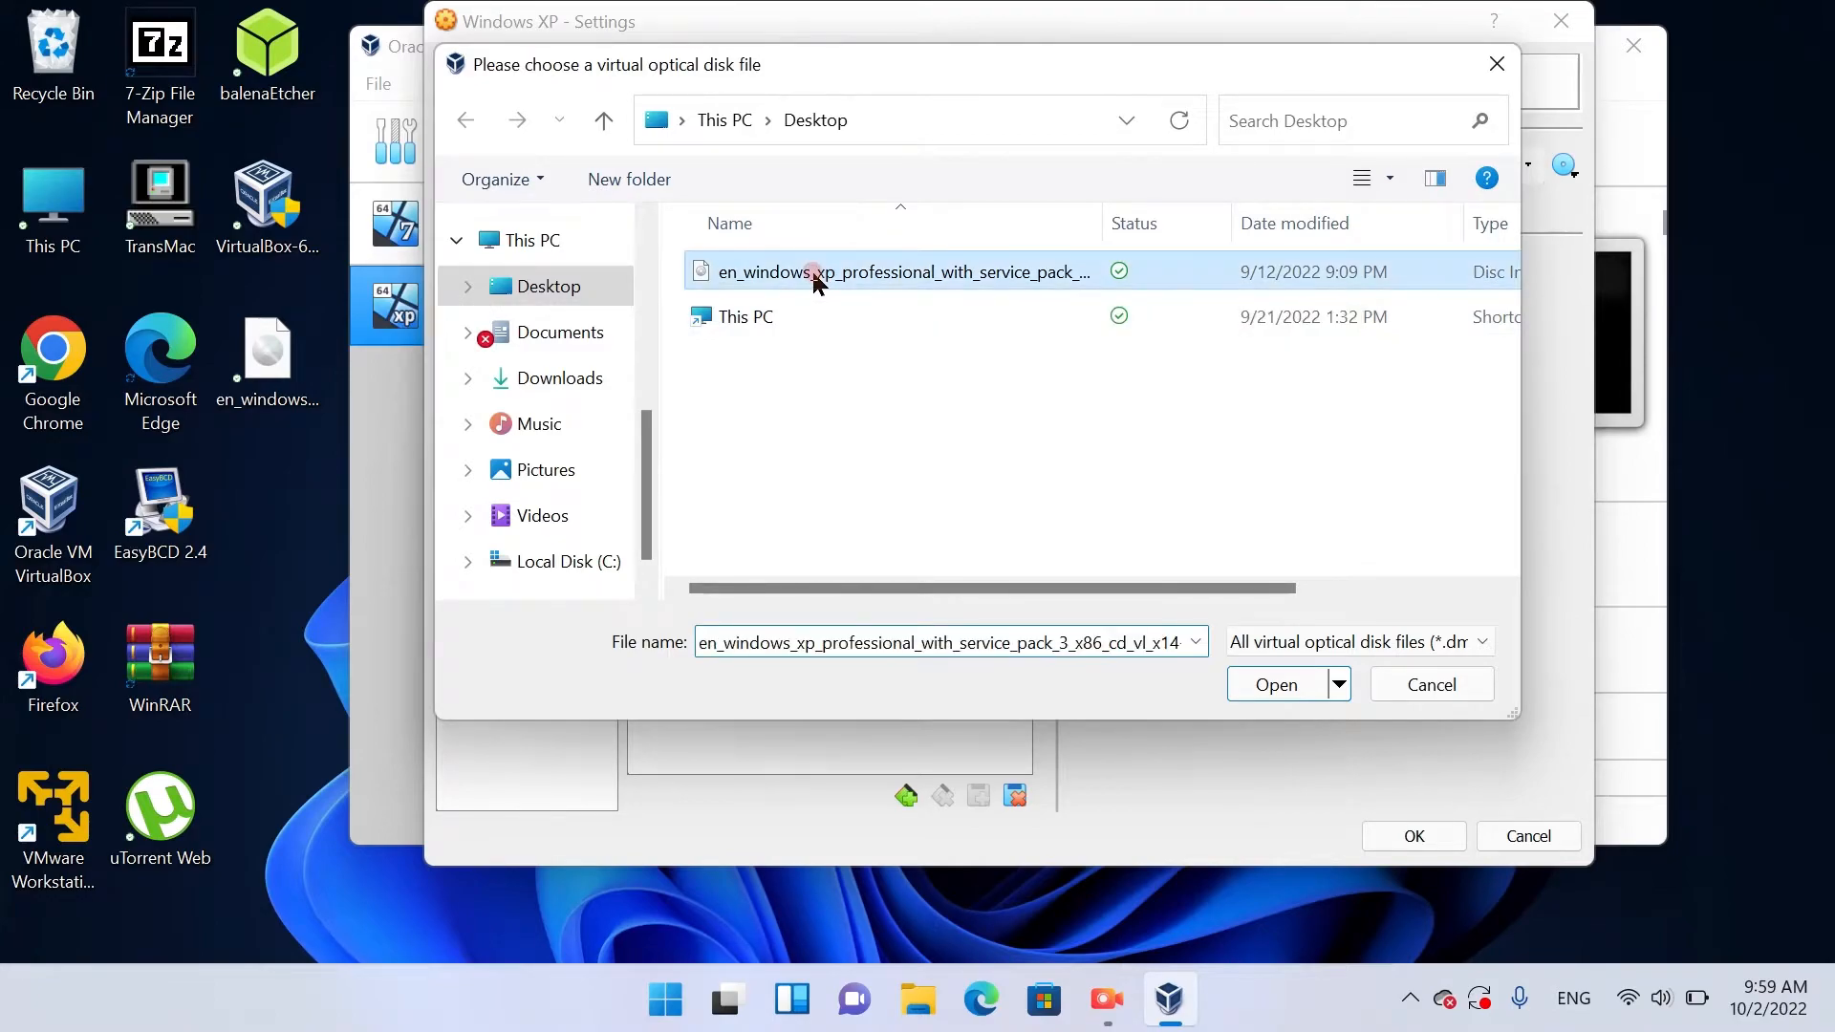
click(526, 250)
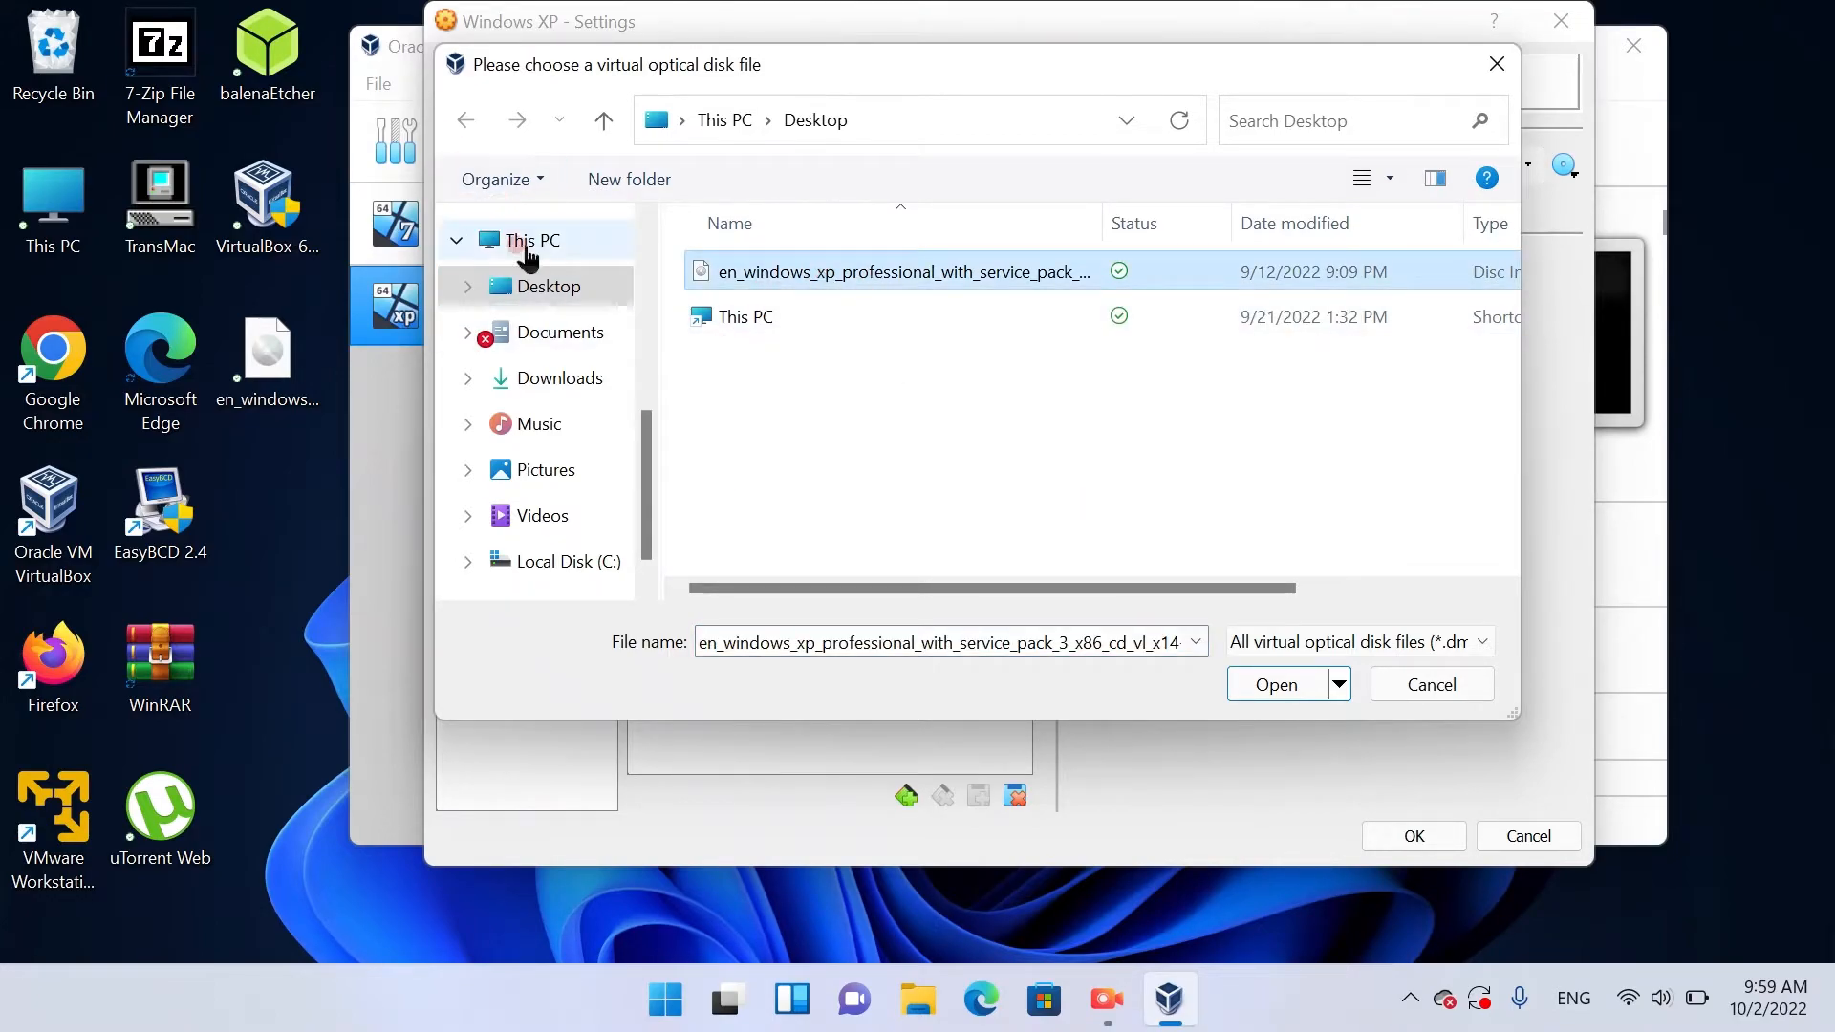
click(499, 286)
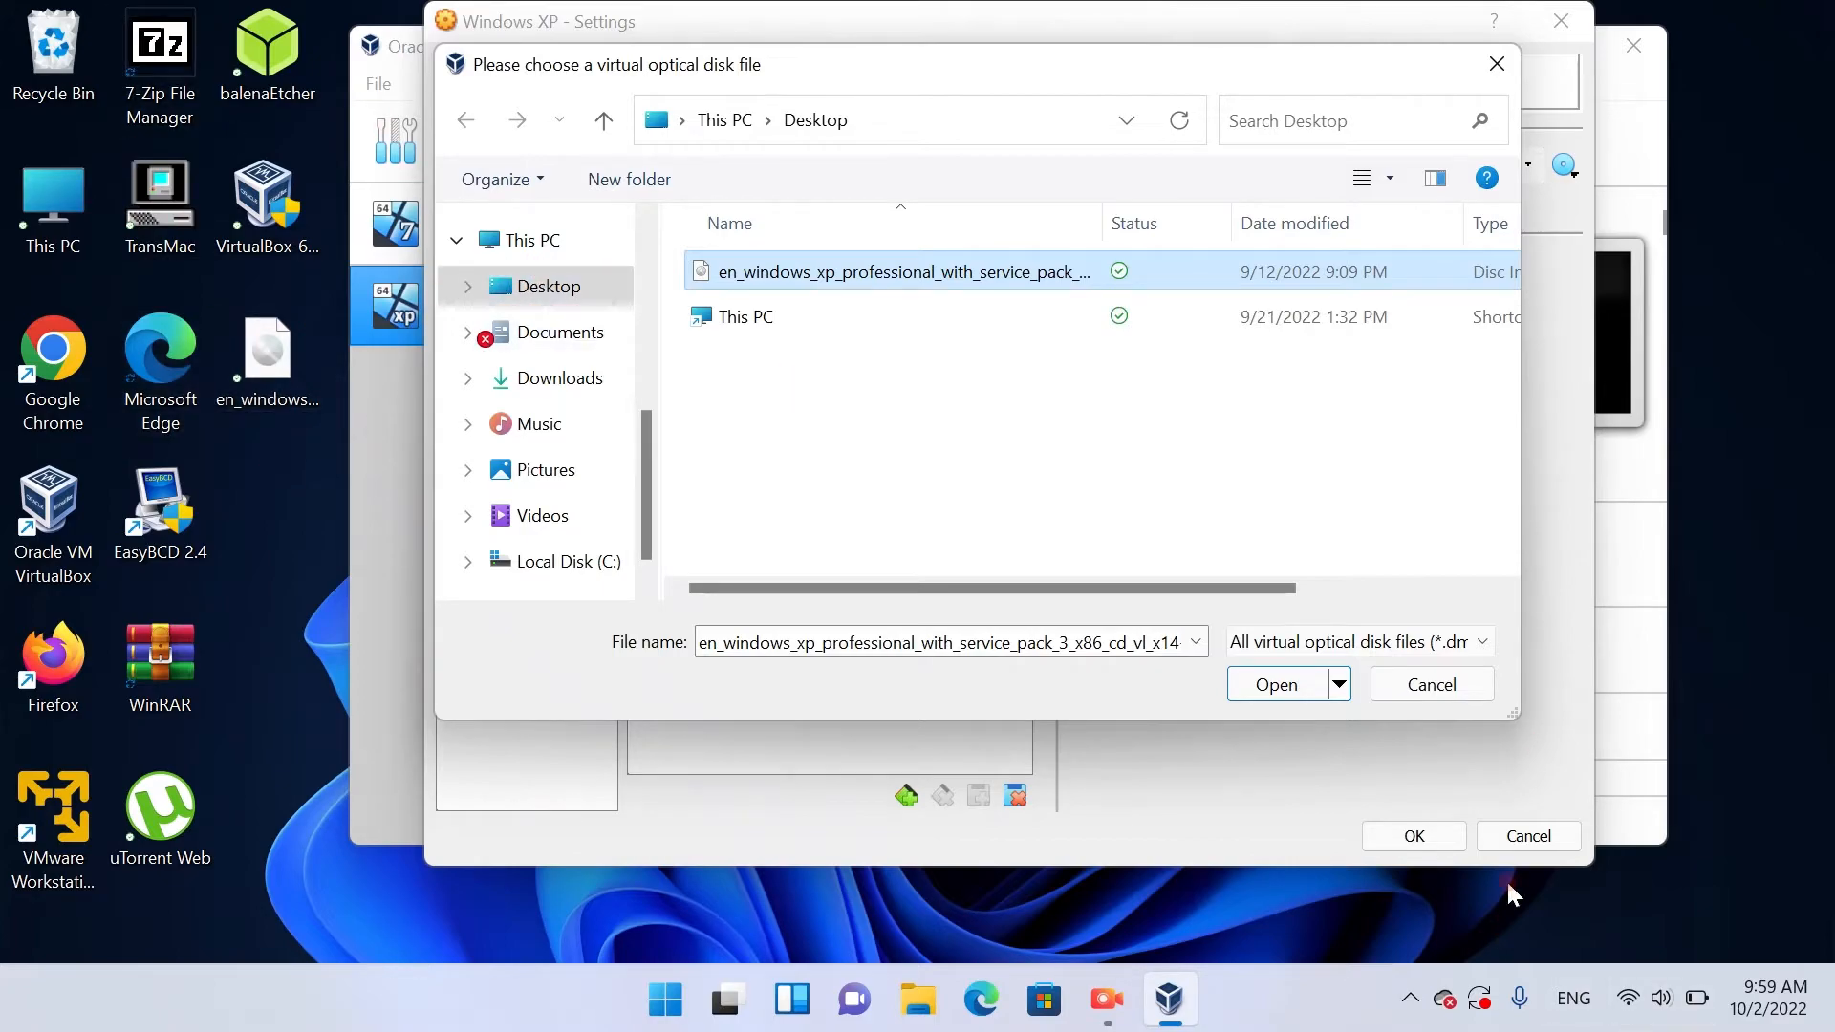
click(1264, 684)
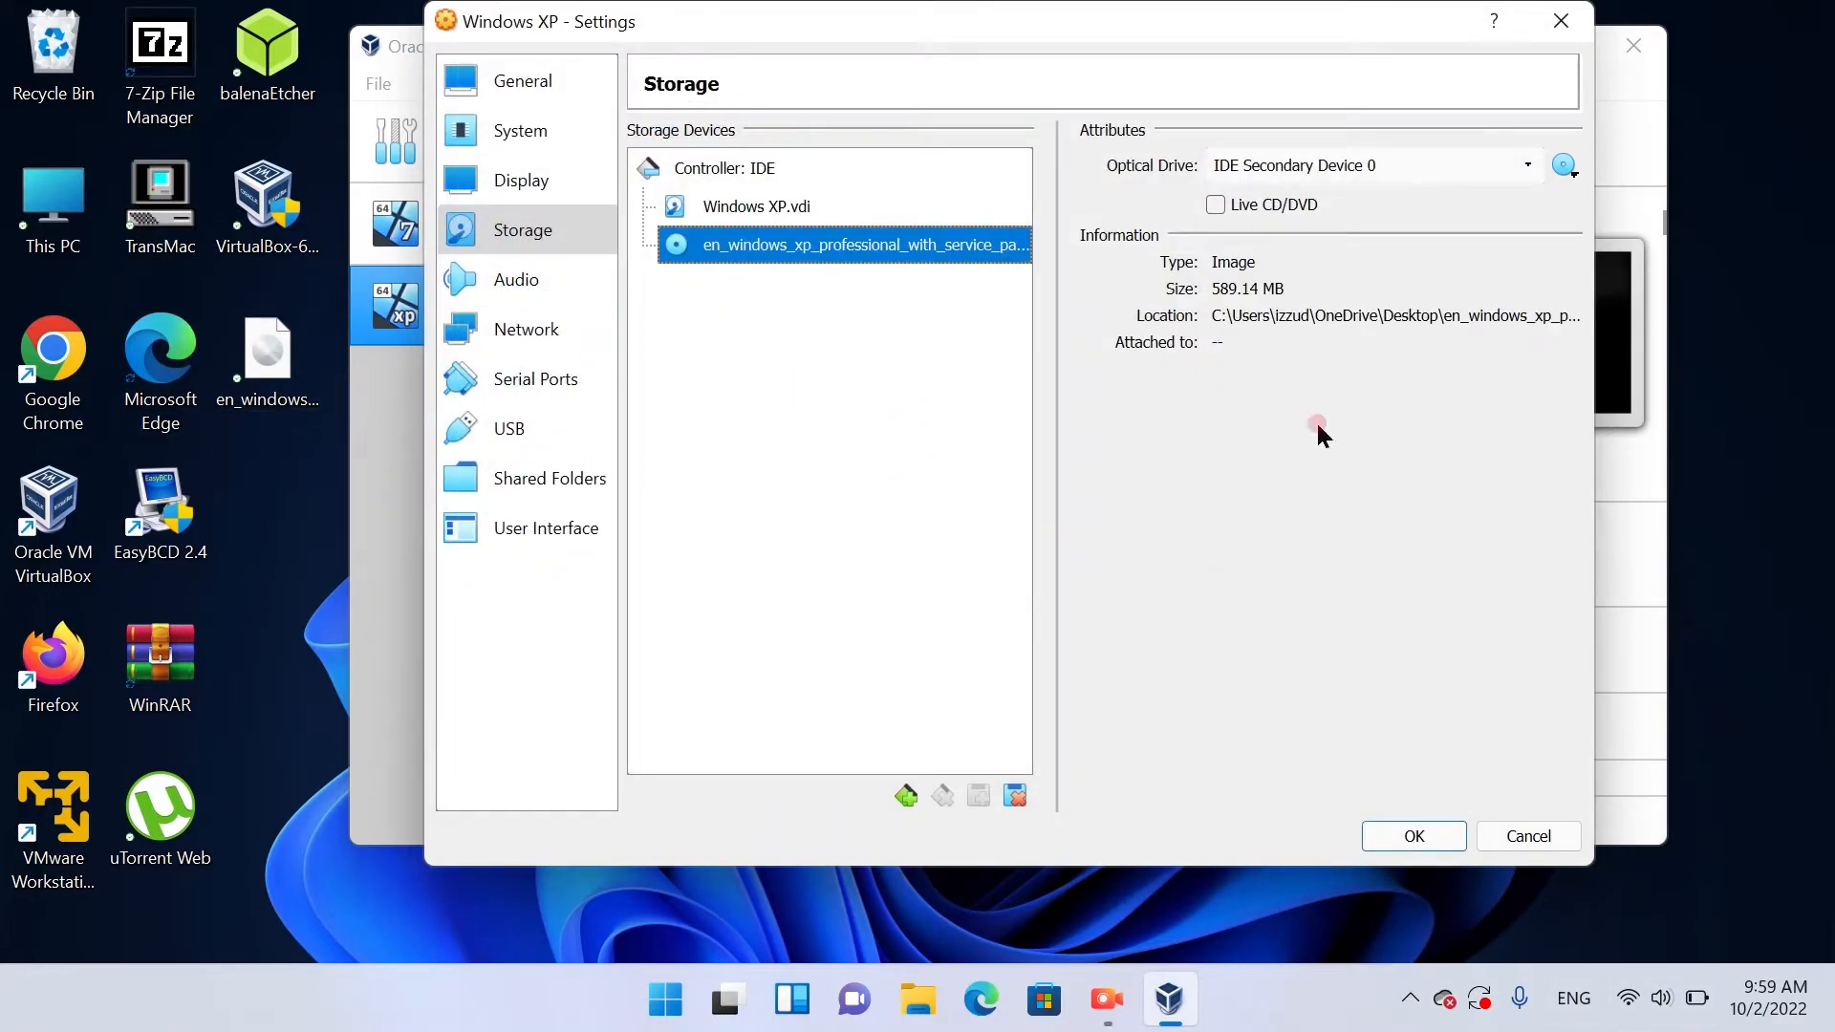
- Save the Windows XP machine's storage settings and start the virtual machine
click(1405, 838)
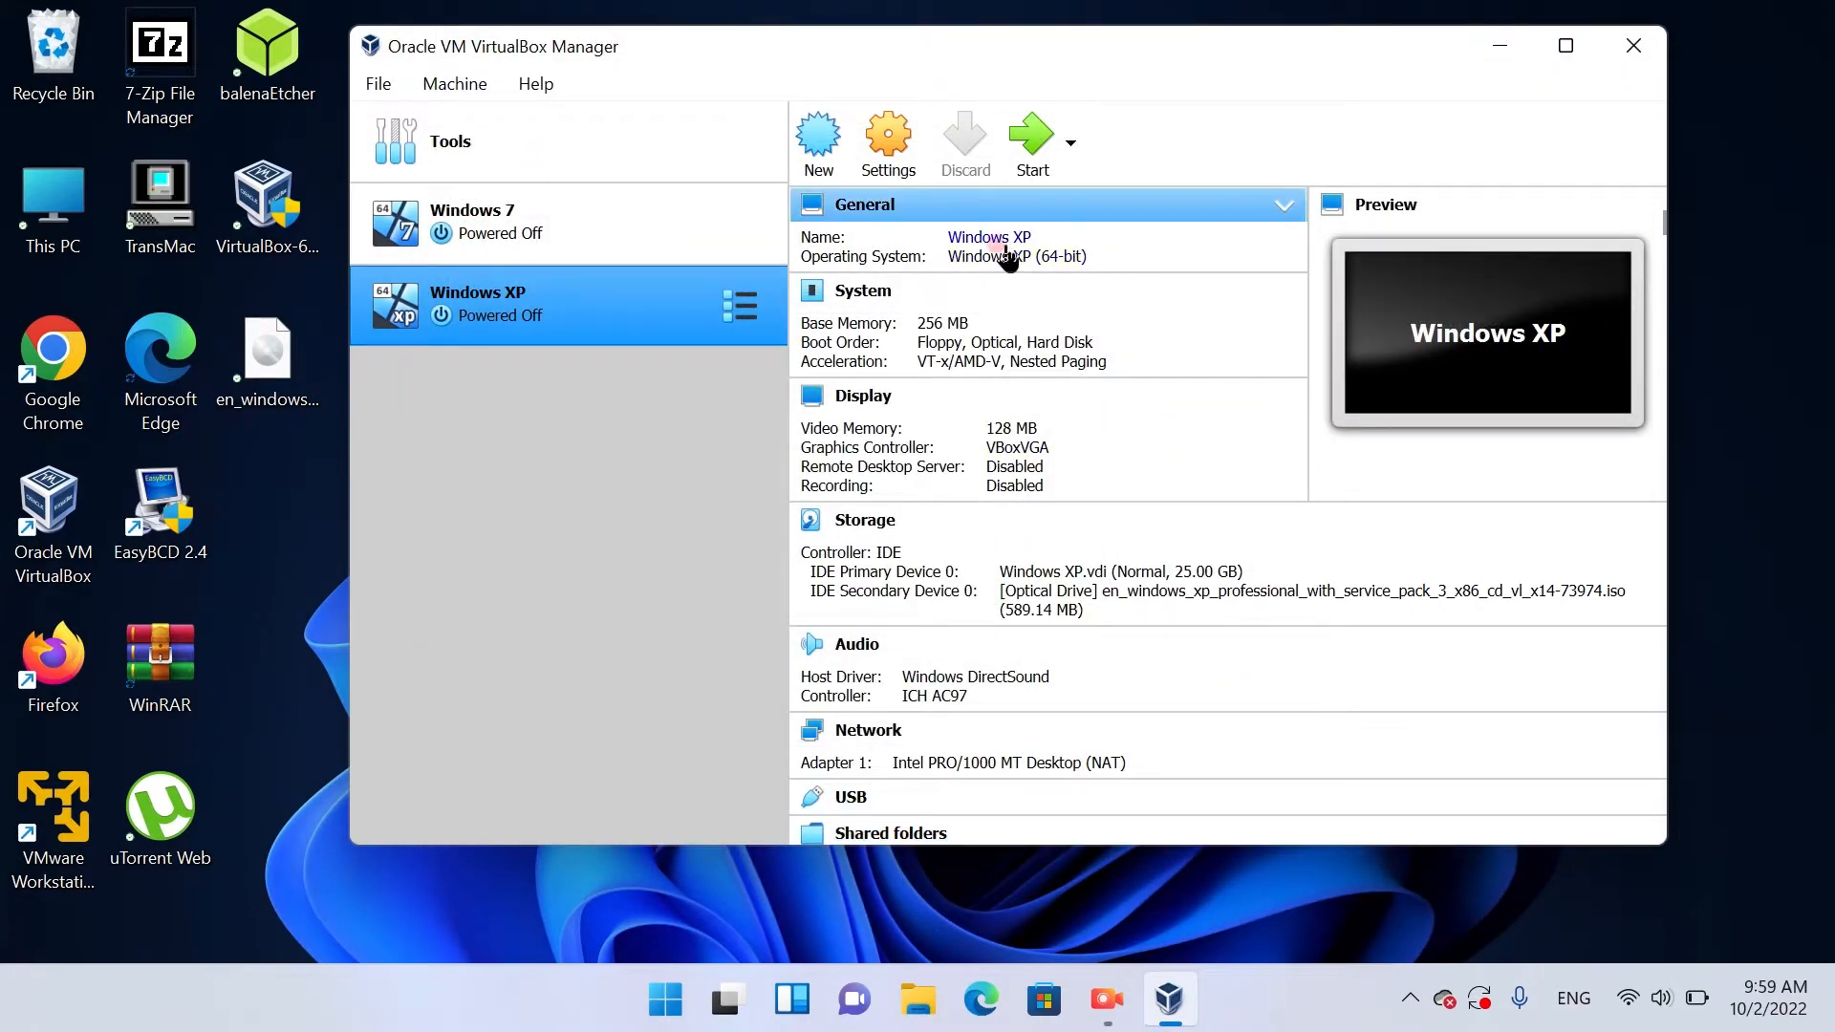
click(1032, 141)
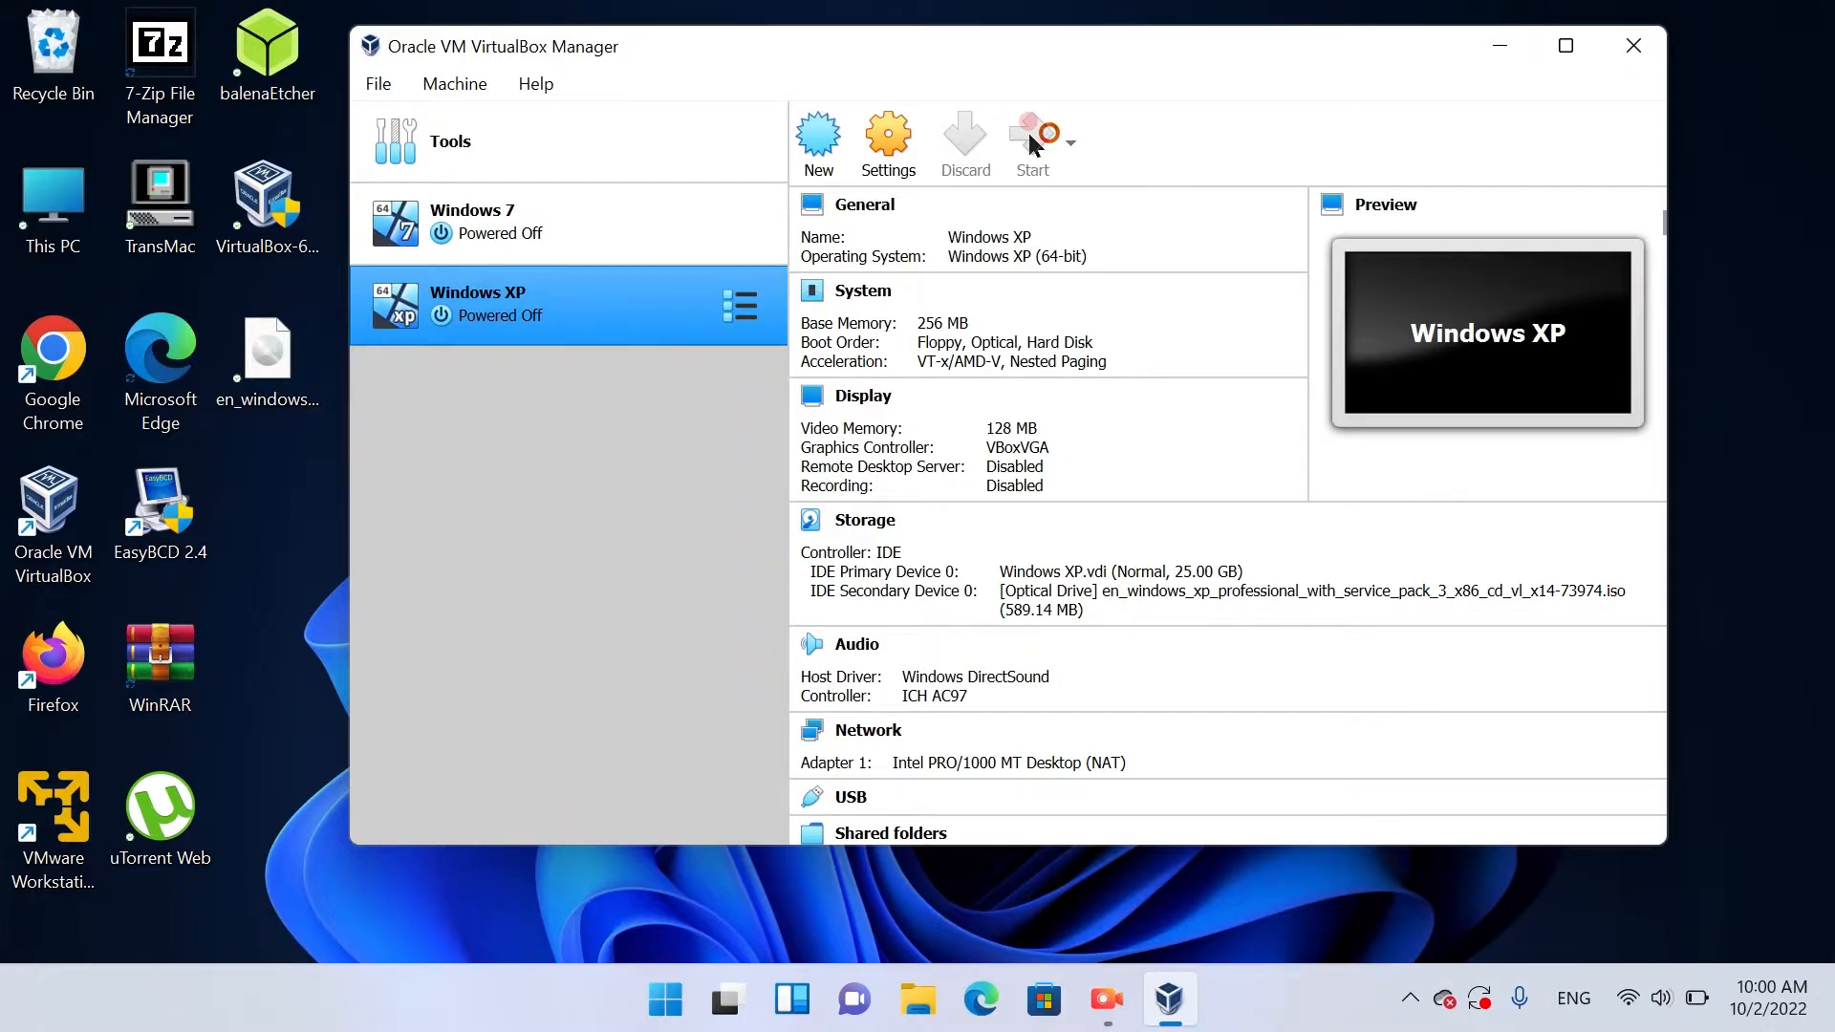
click(1030, 137)
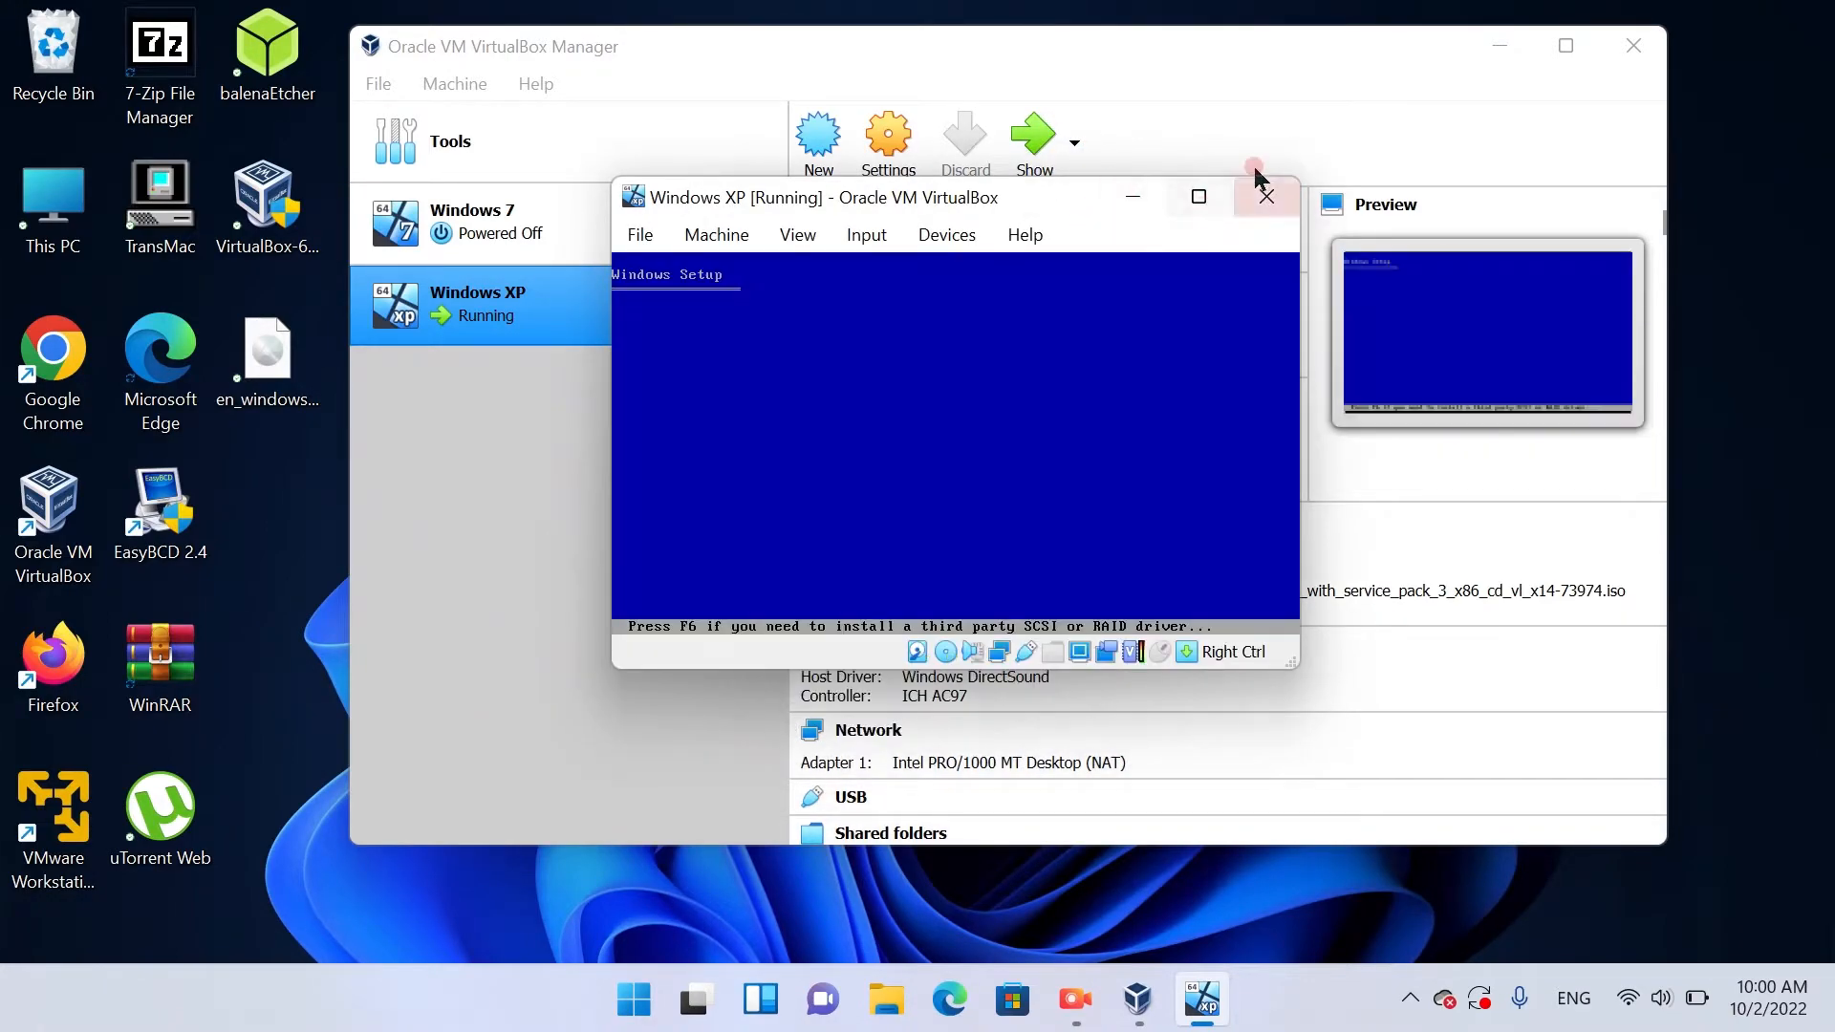
- Maximize the running machine's window, scale Virtual Screen 1 to 200%, and switch the machine to full-screen mode
click(1181, 195)
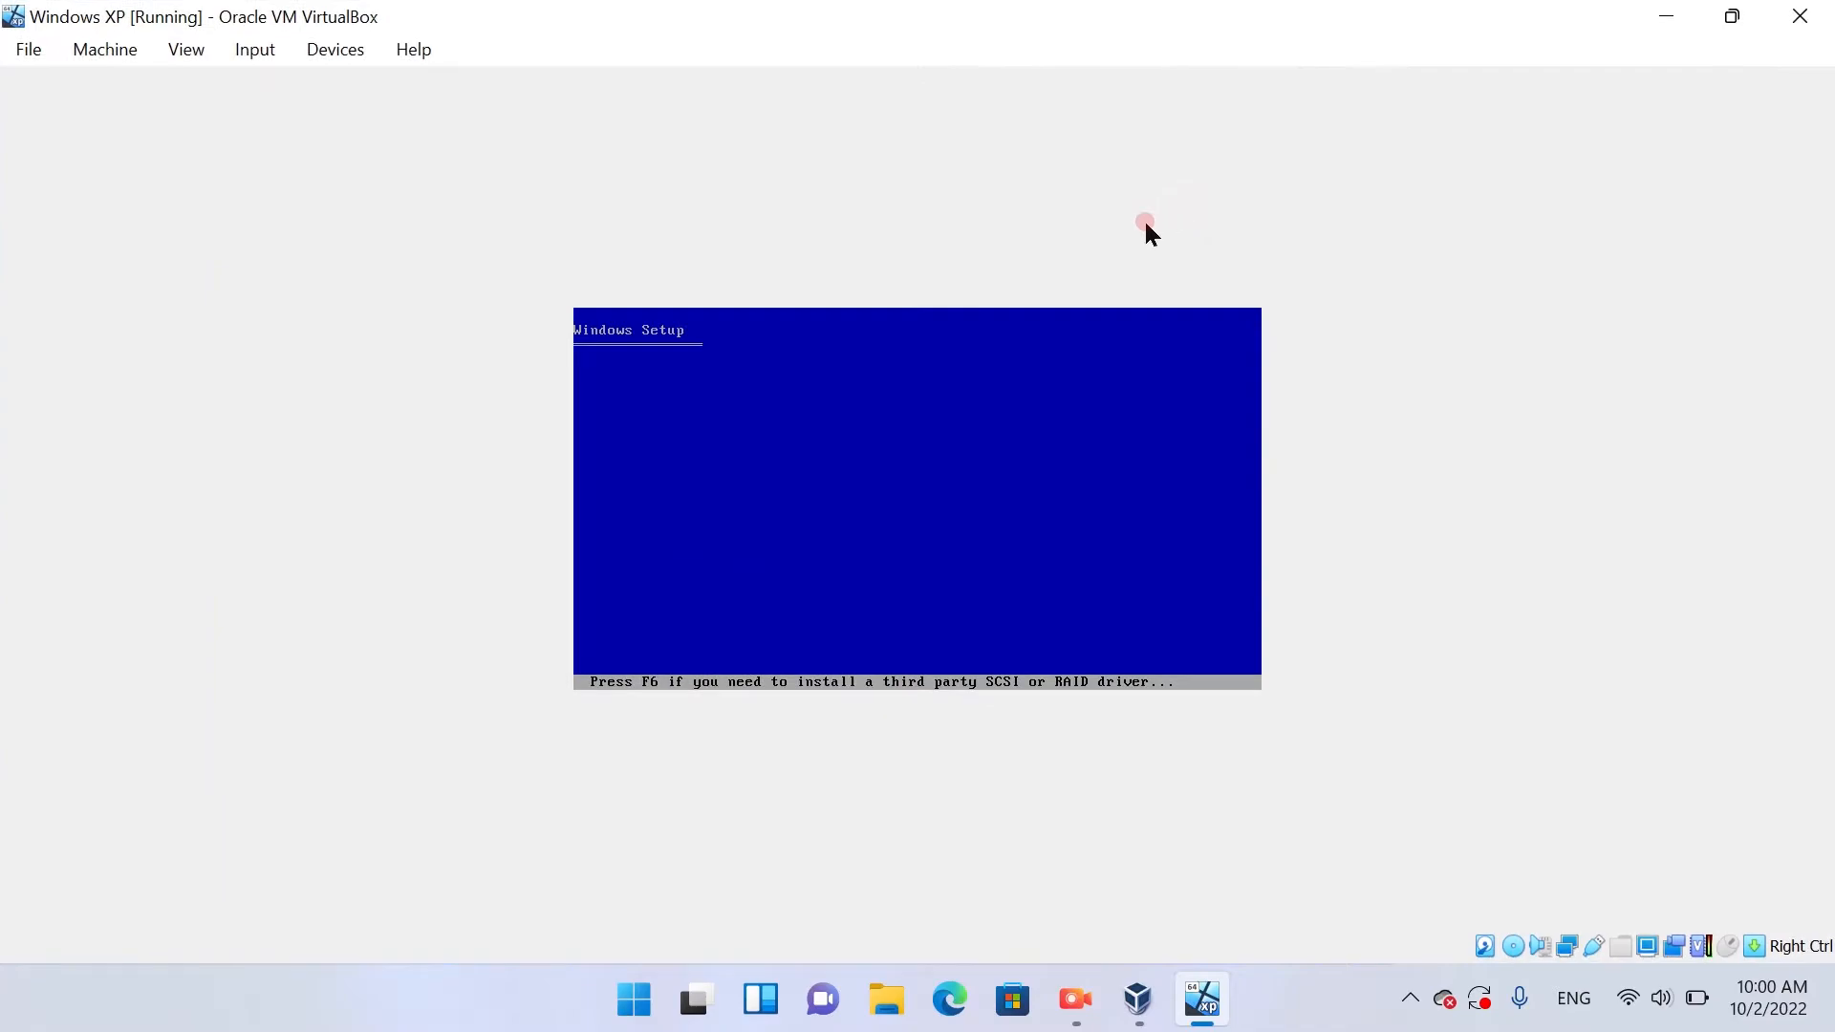
click(180, 55)
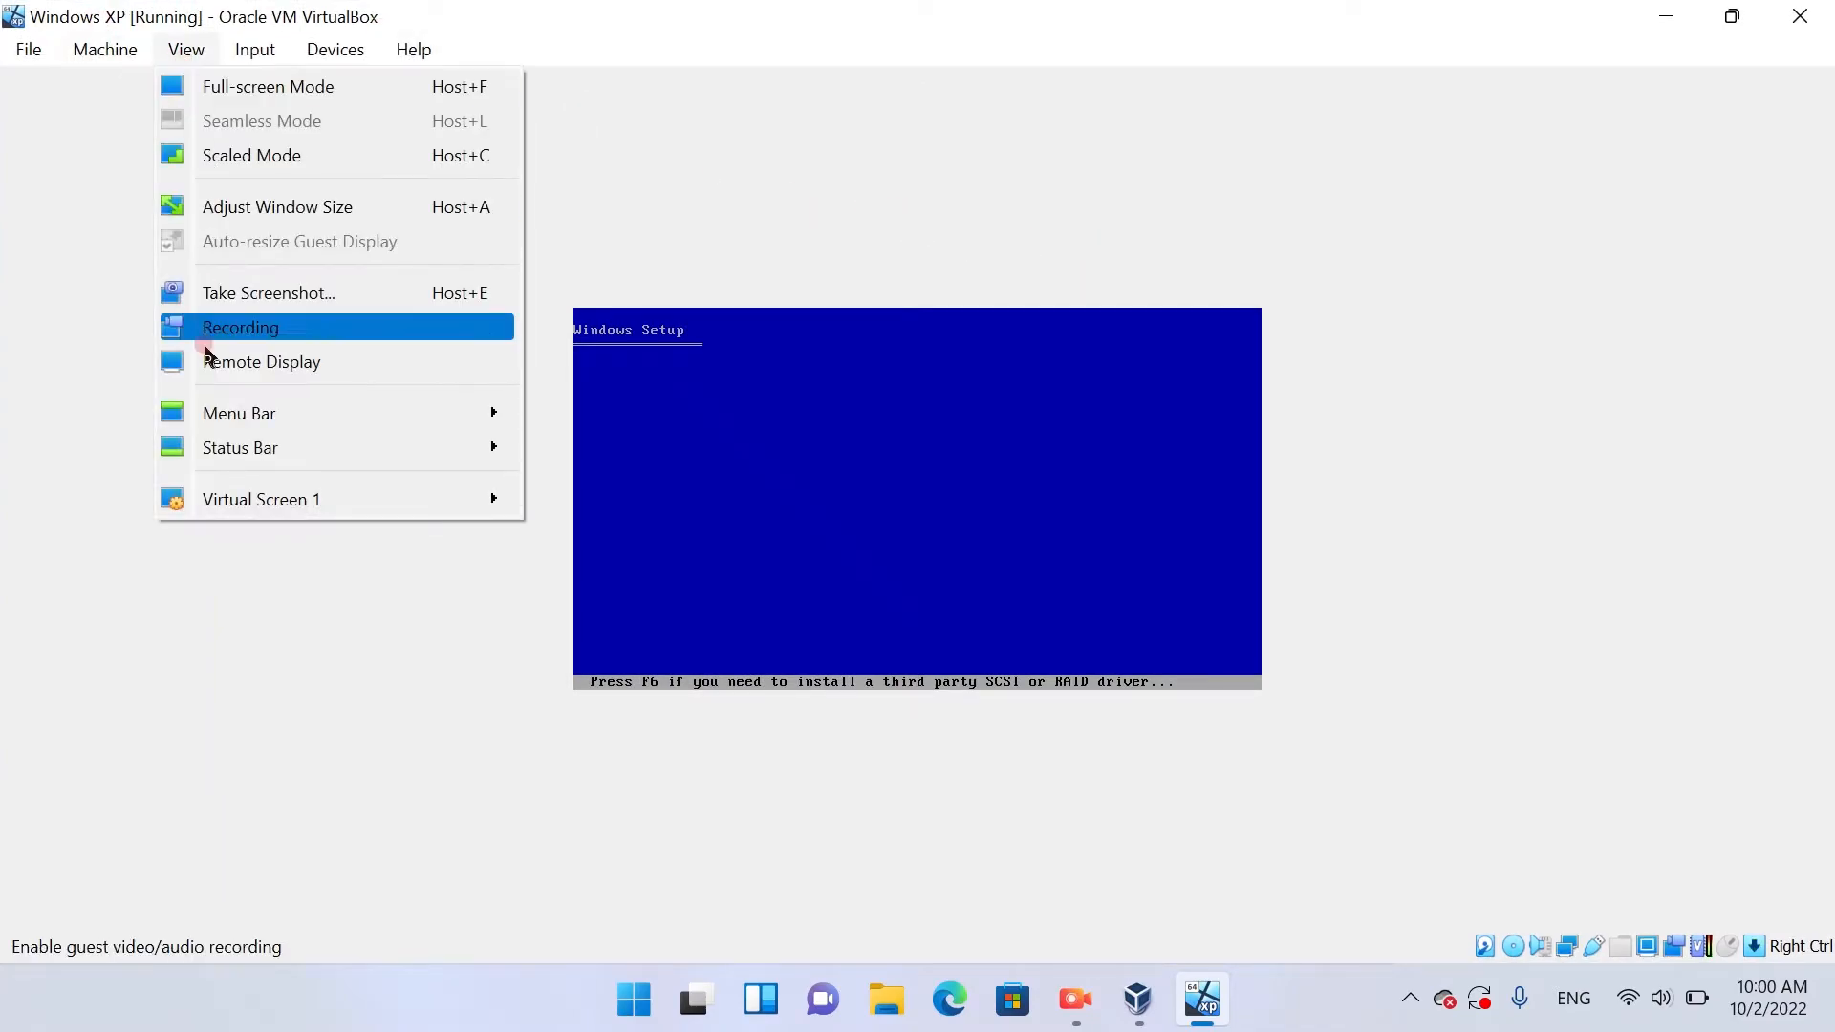
mouse_move(328, 503)
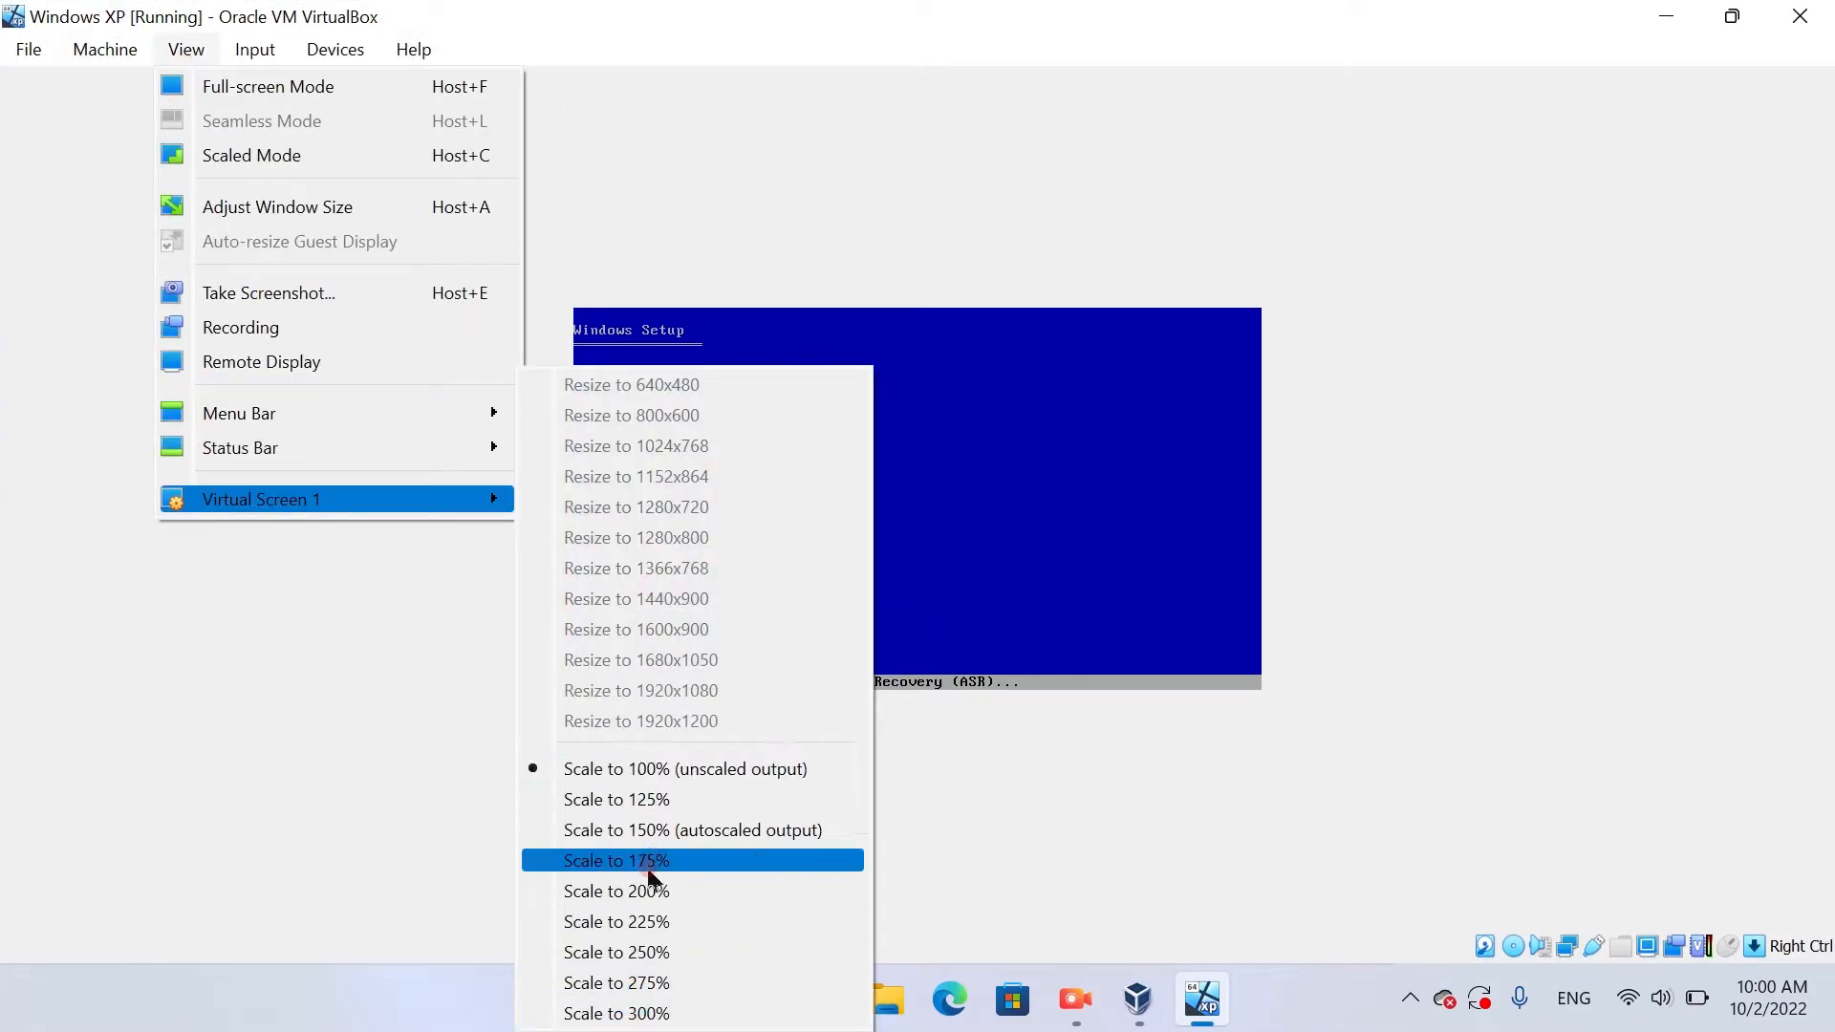
click(649, 890)
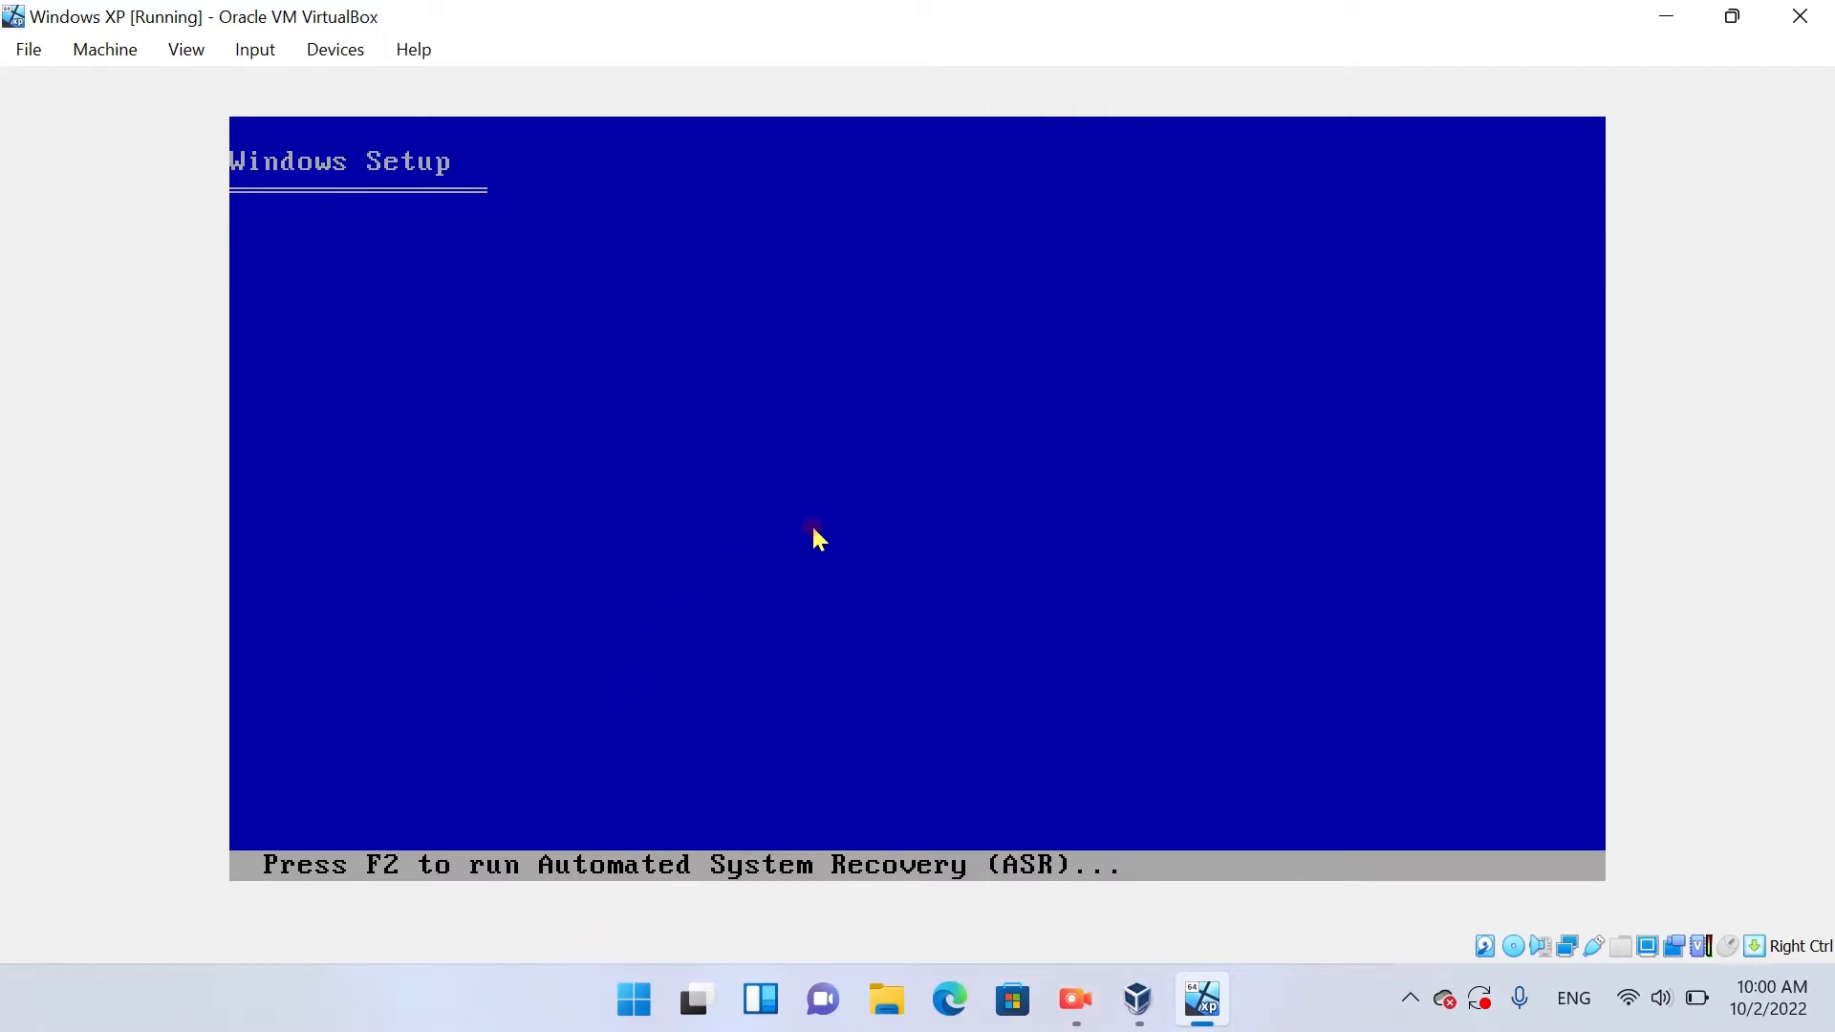
key(ctrl+f)
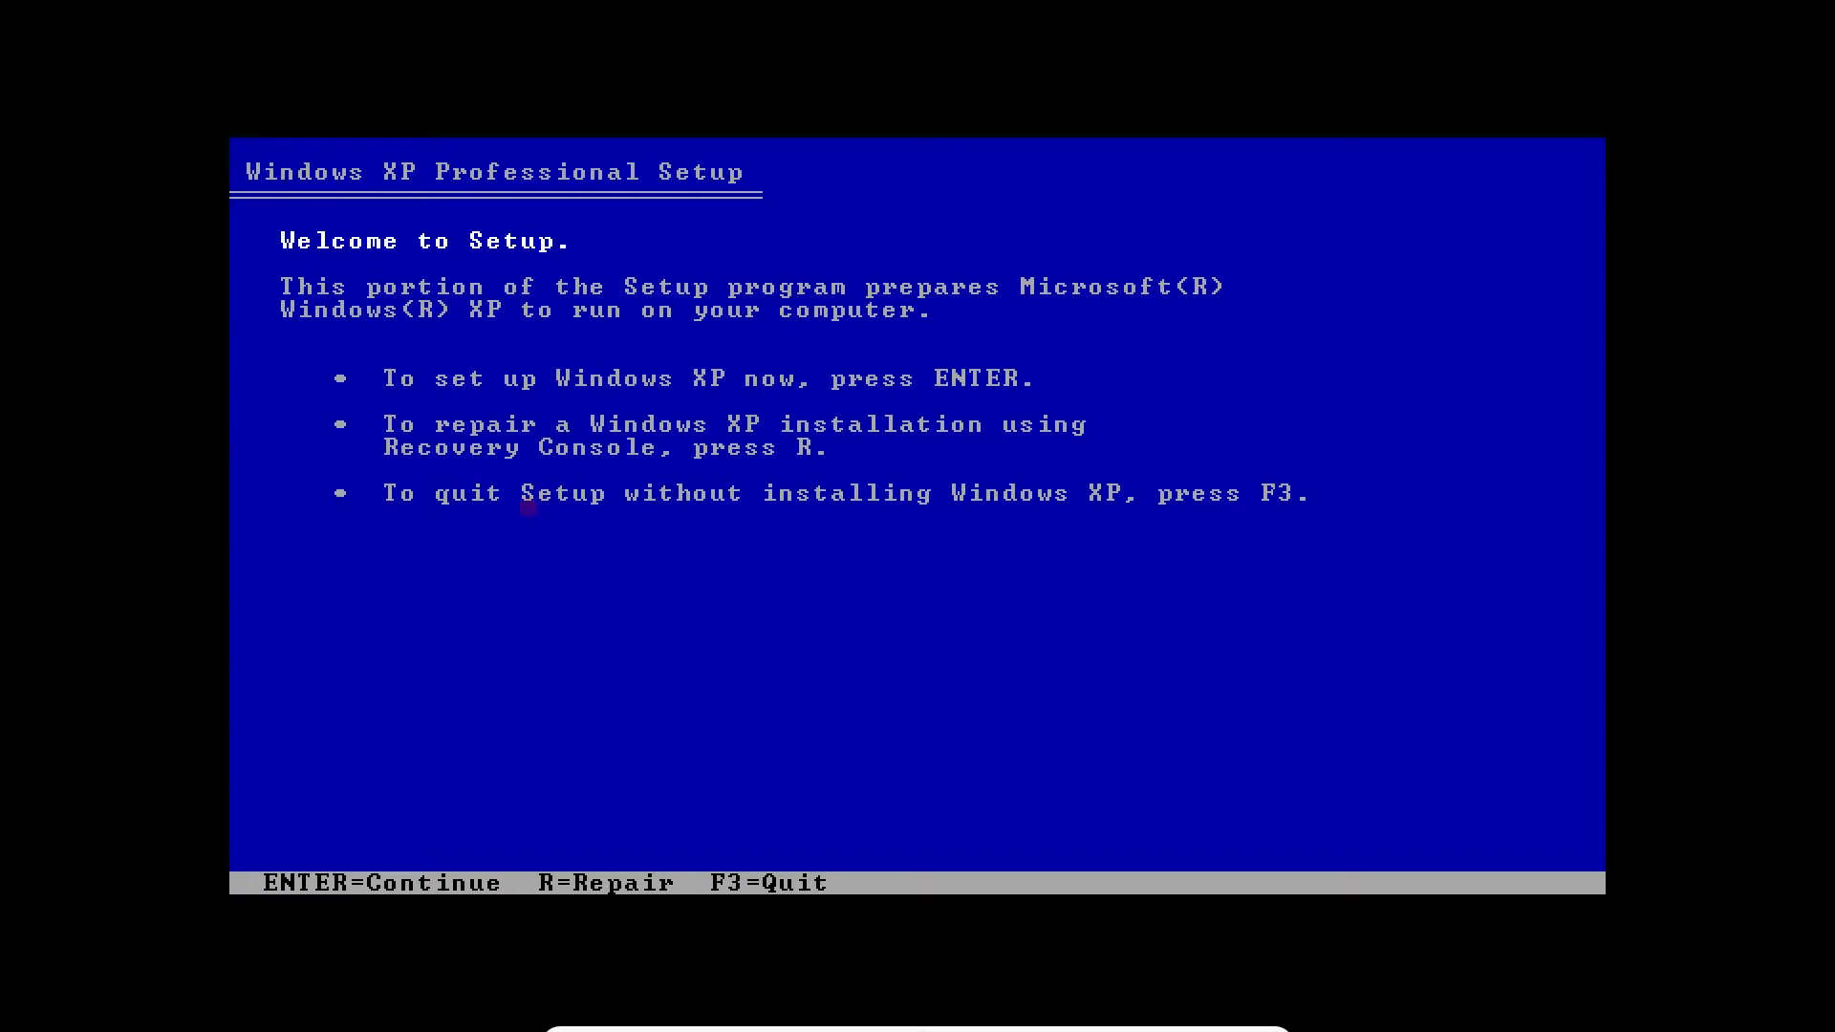
- Begin setting up Windows XP, accepting the license agreement and choosing the unpartitioned space as the installation target
key(Return)
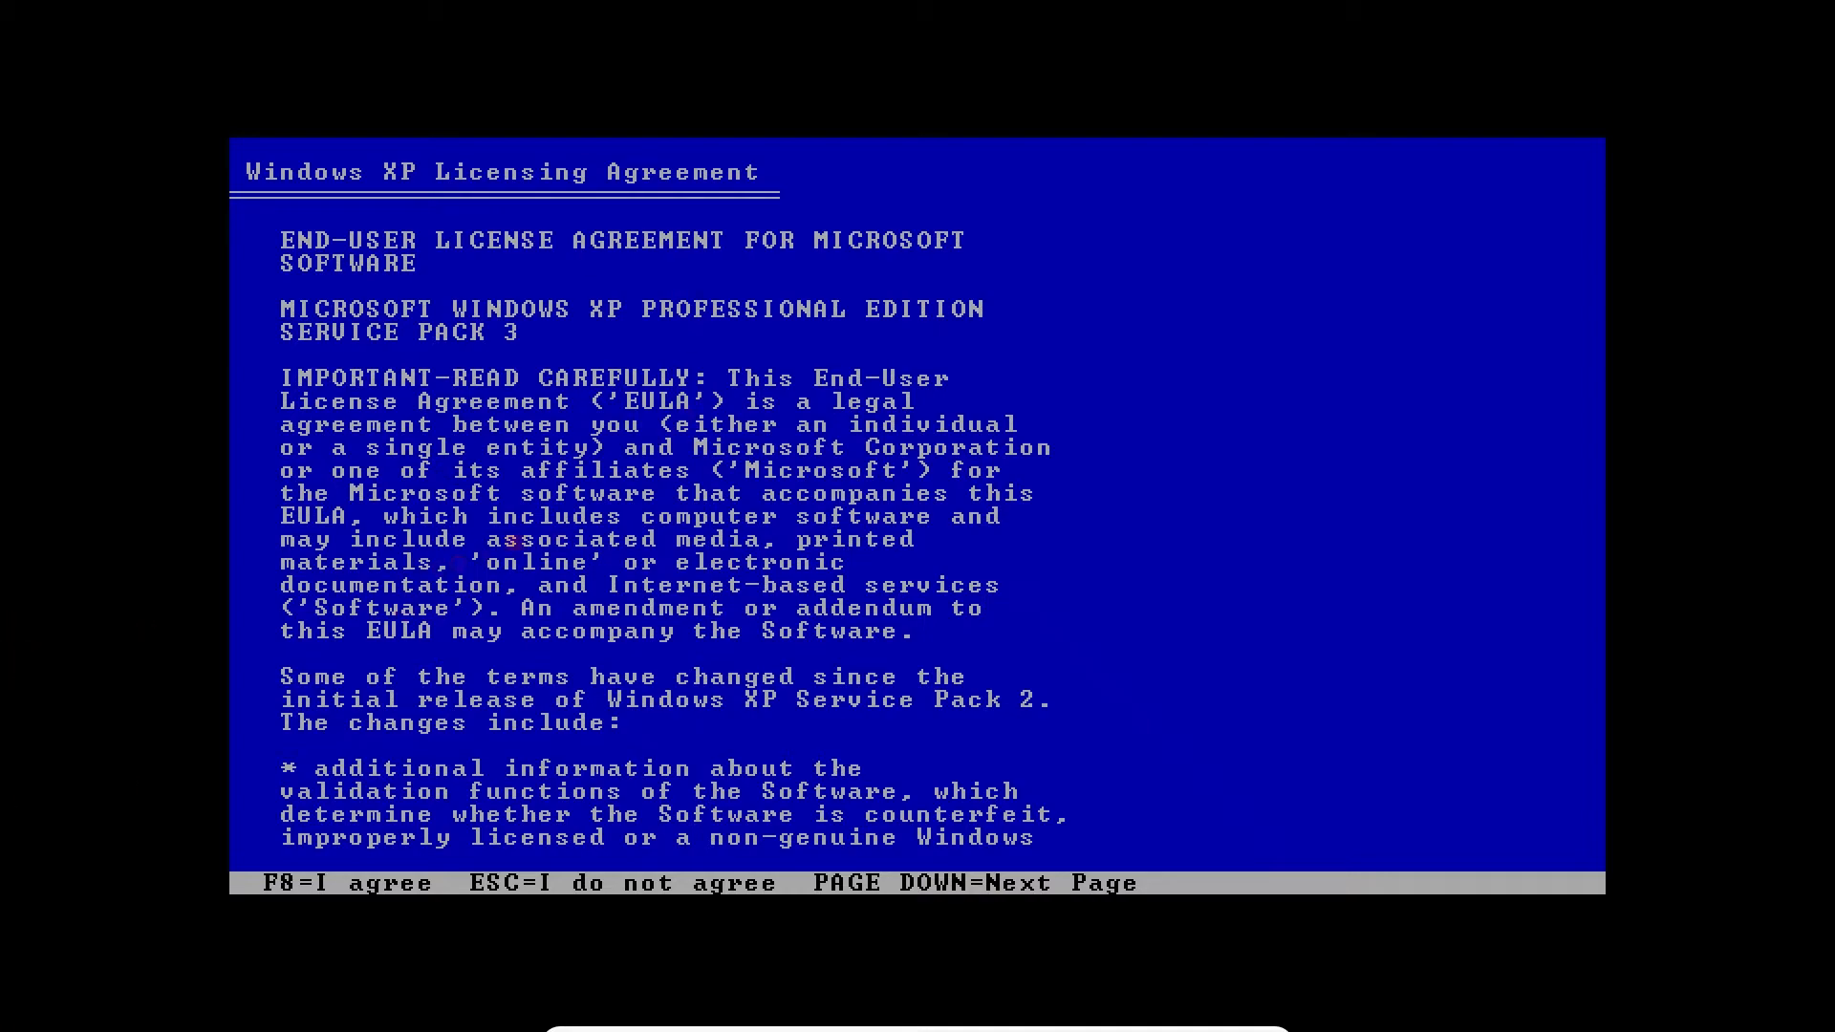
key(F8)
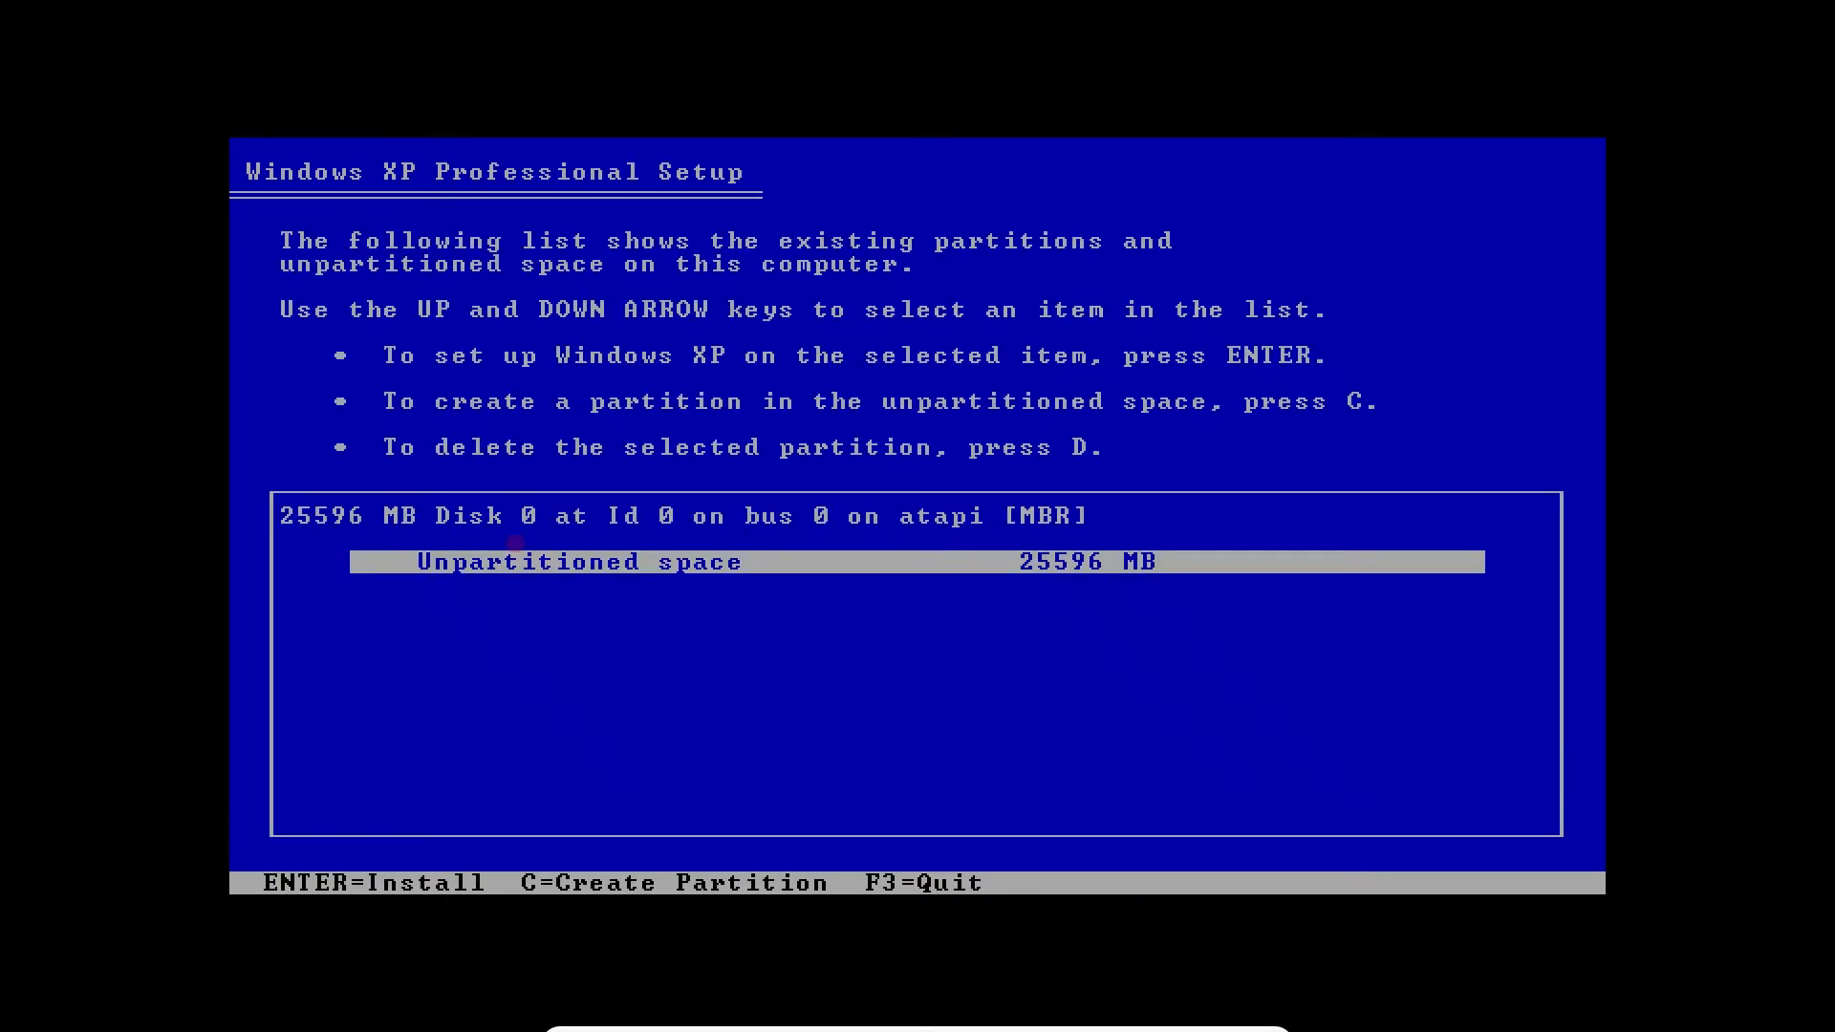
key(Return)
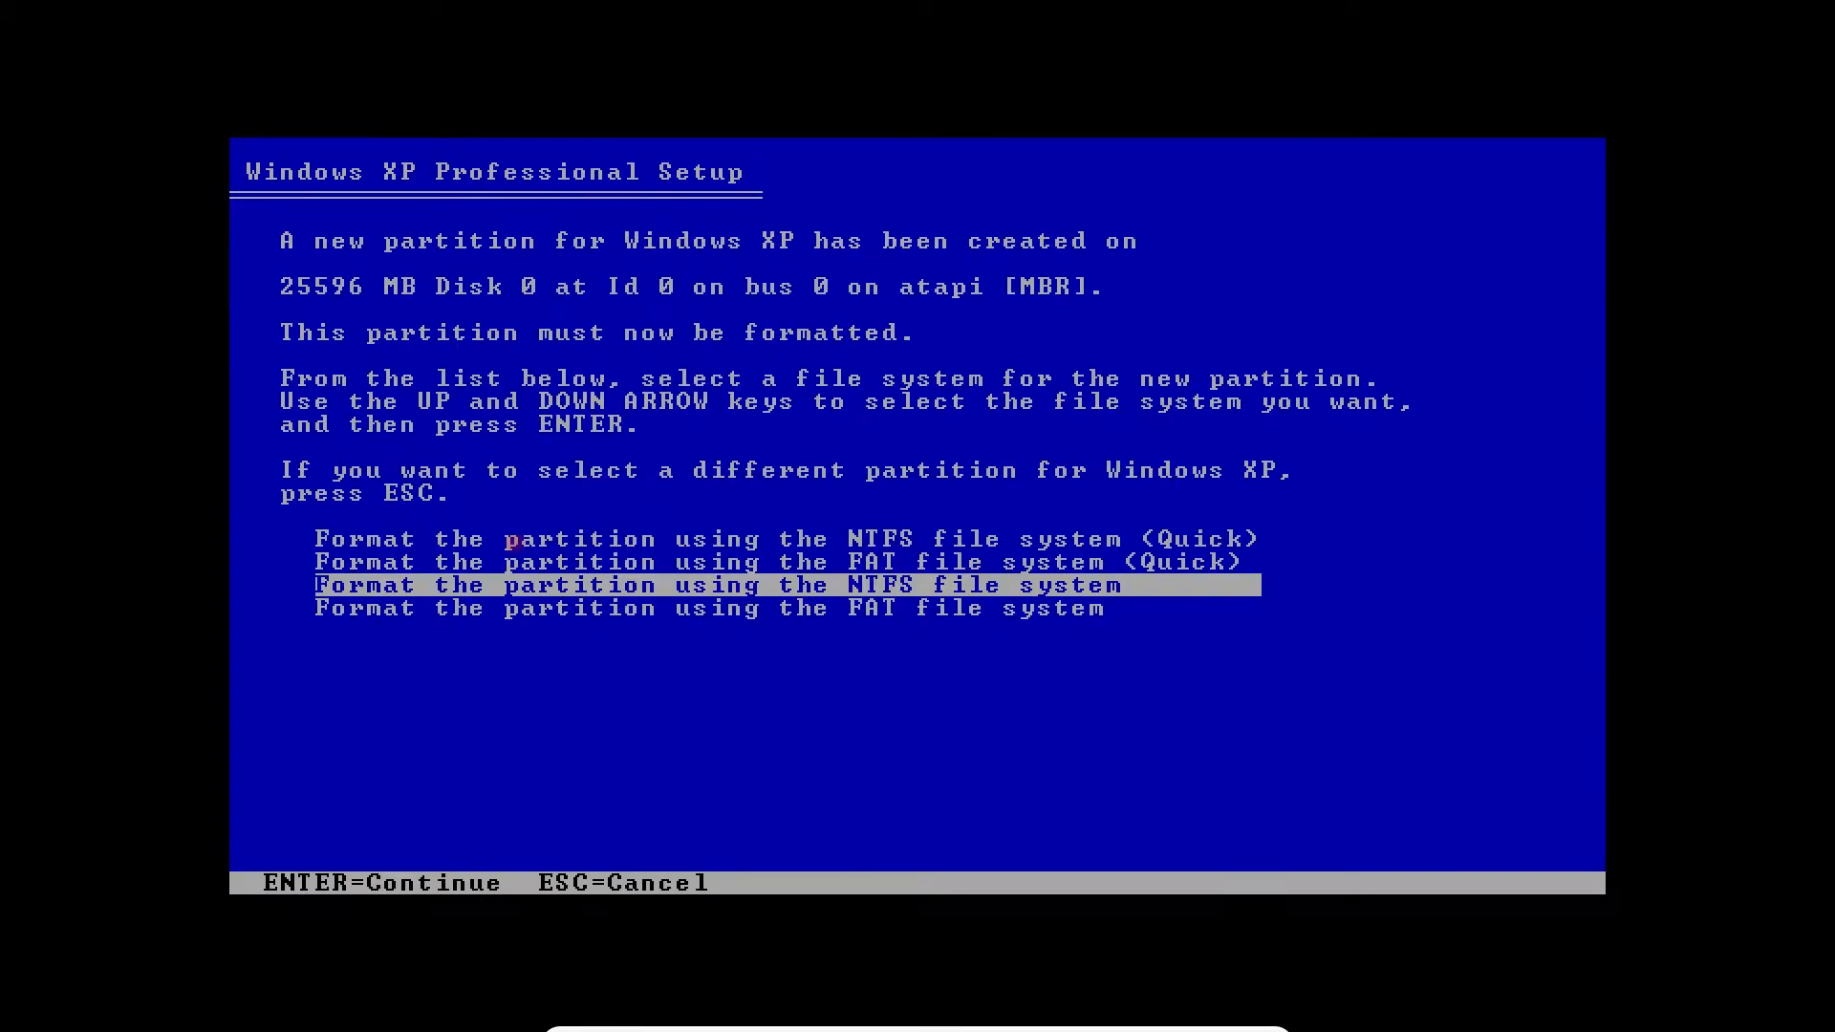
- Format the new partition using the NTFS file system without the Quick option and let Setup copy its files
key(Down)
key(Up)
key(Up)
key(Up)
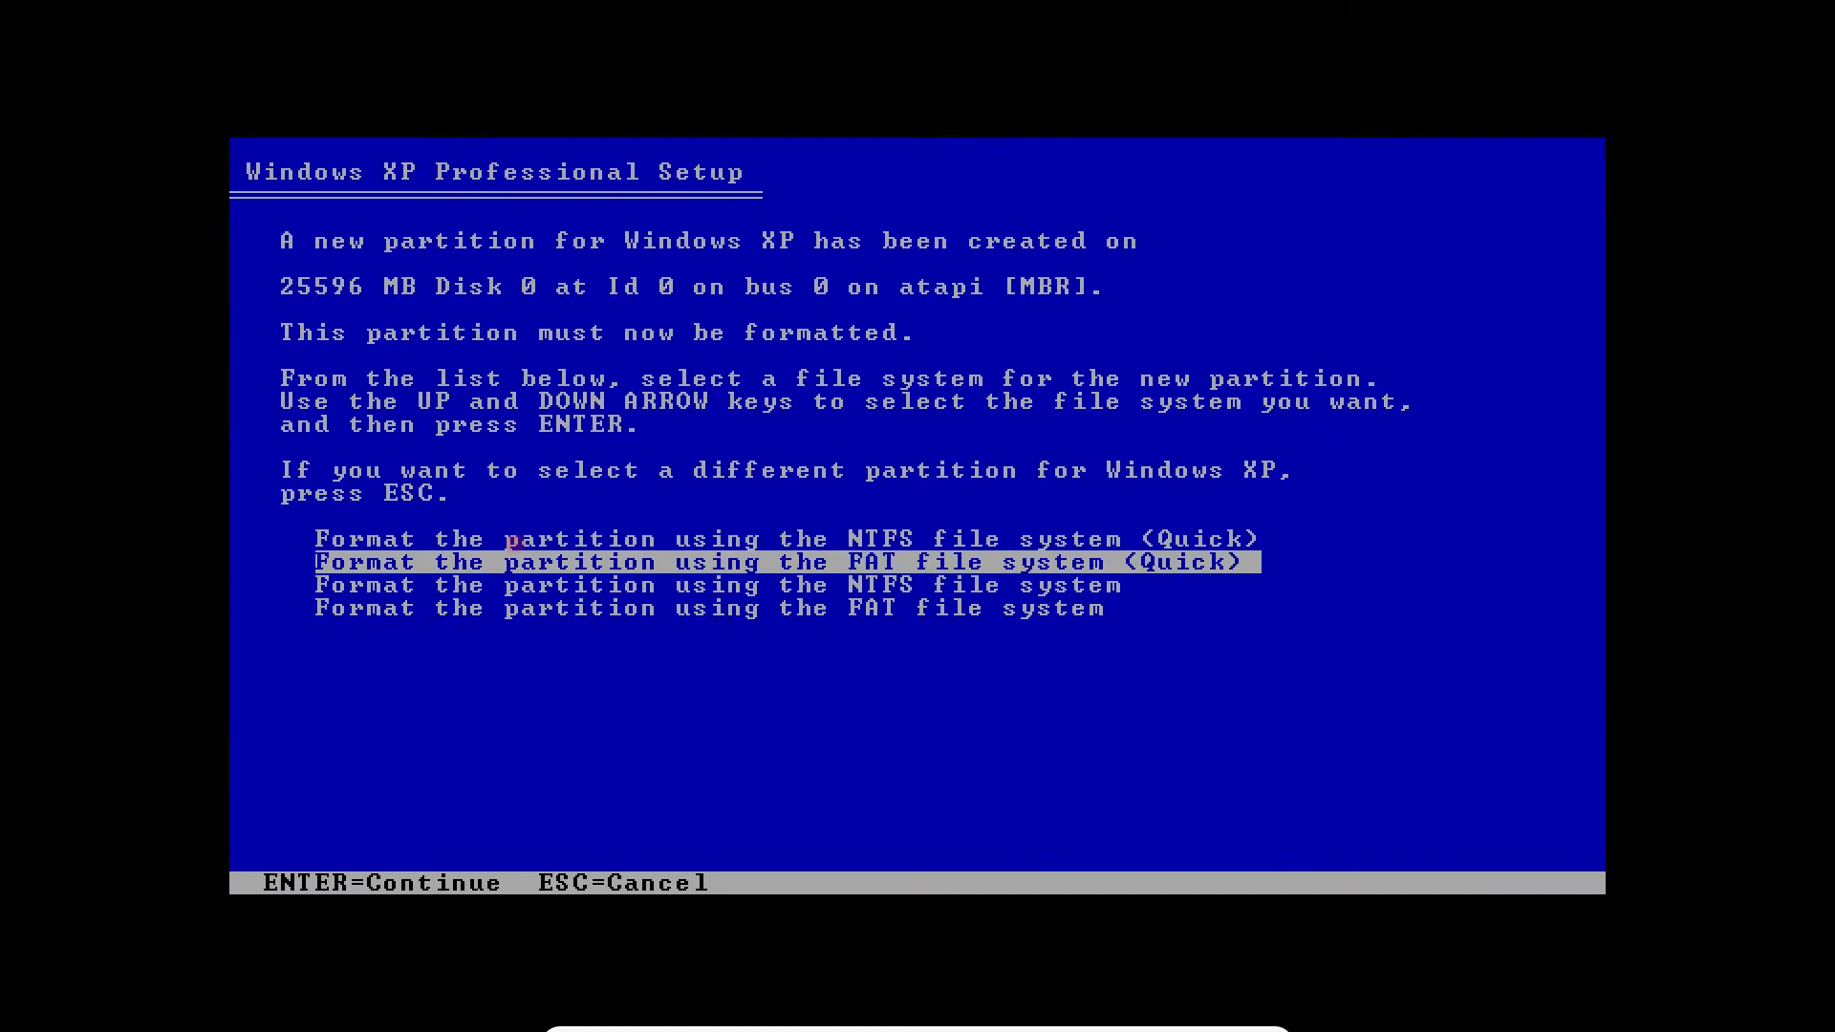
key(Down)
key(Down)
key(Down)
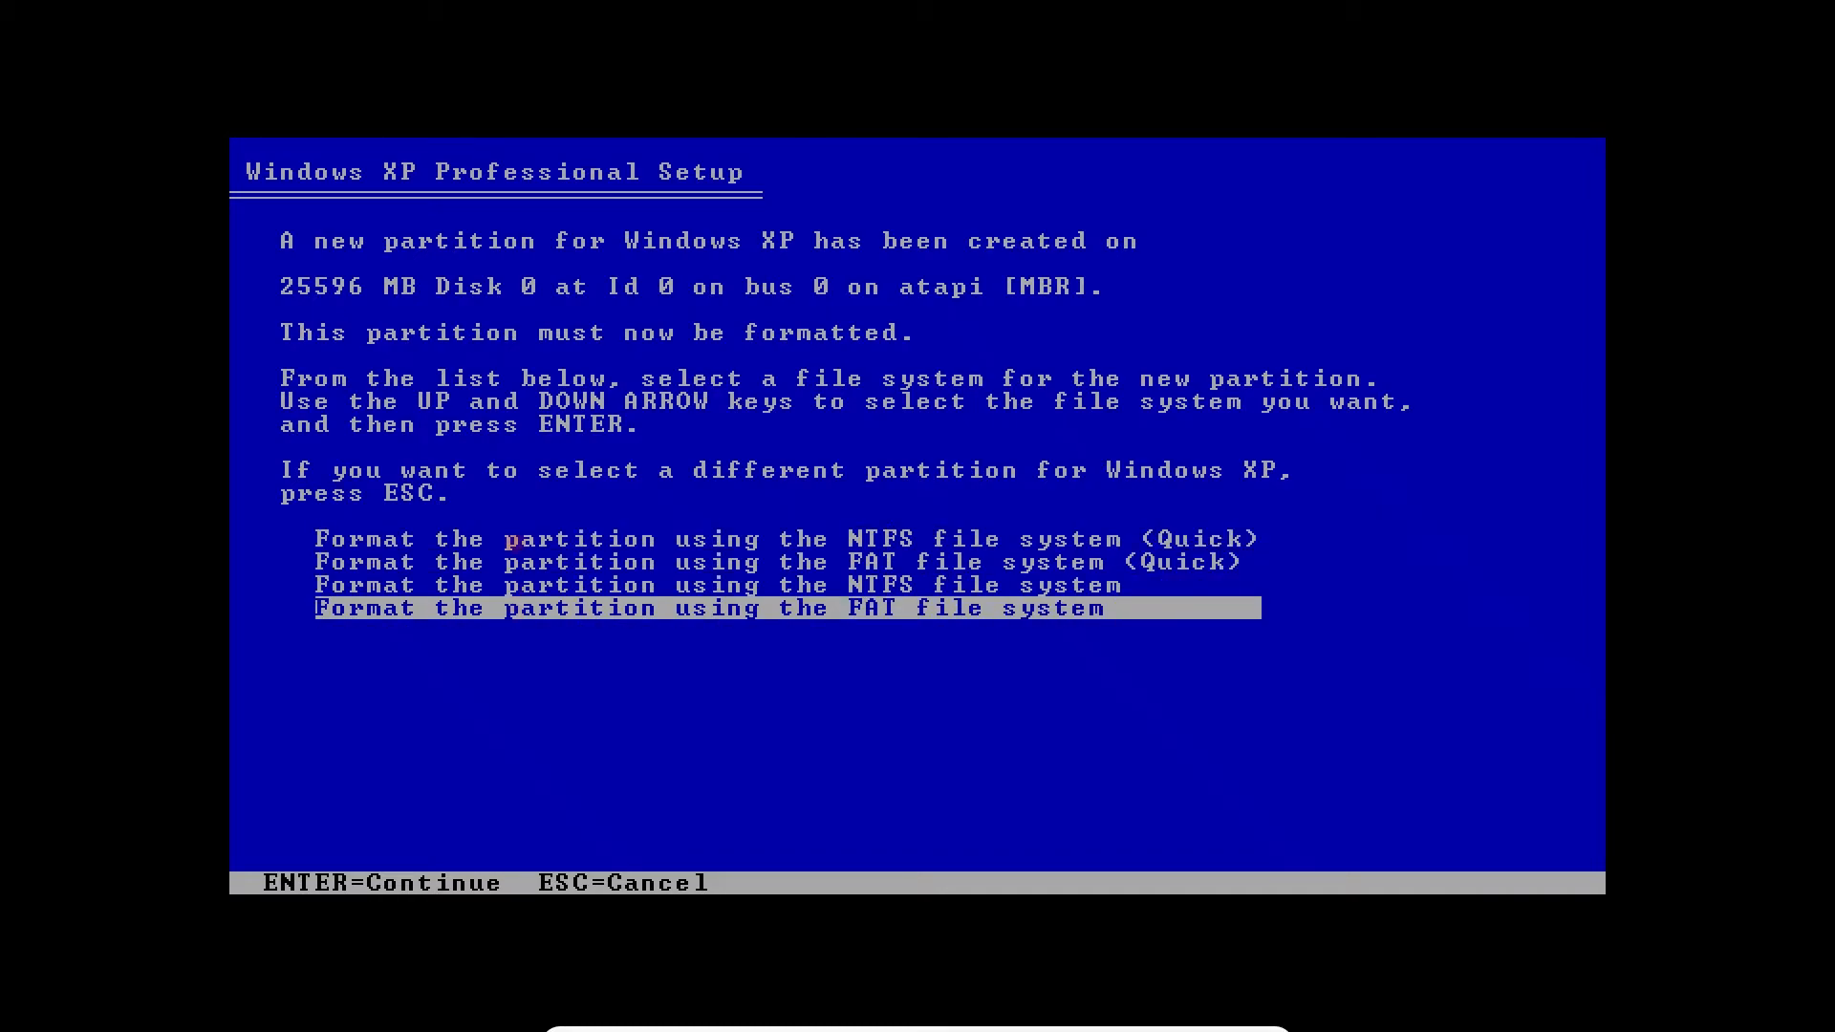
key(Up)
key(Up)
key(Up)
key(Down)
key(Down)
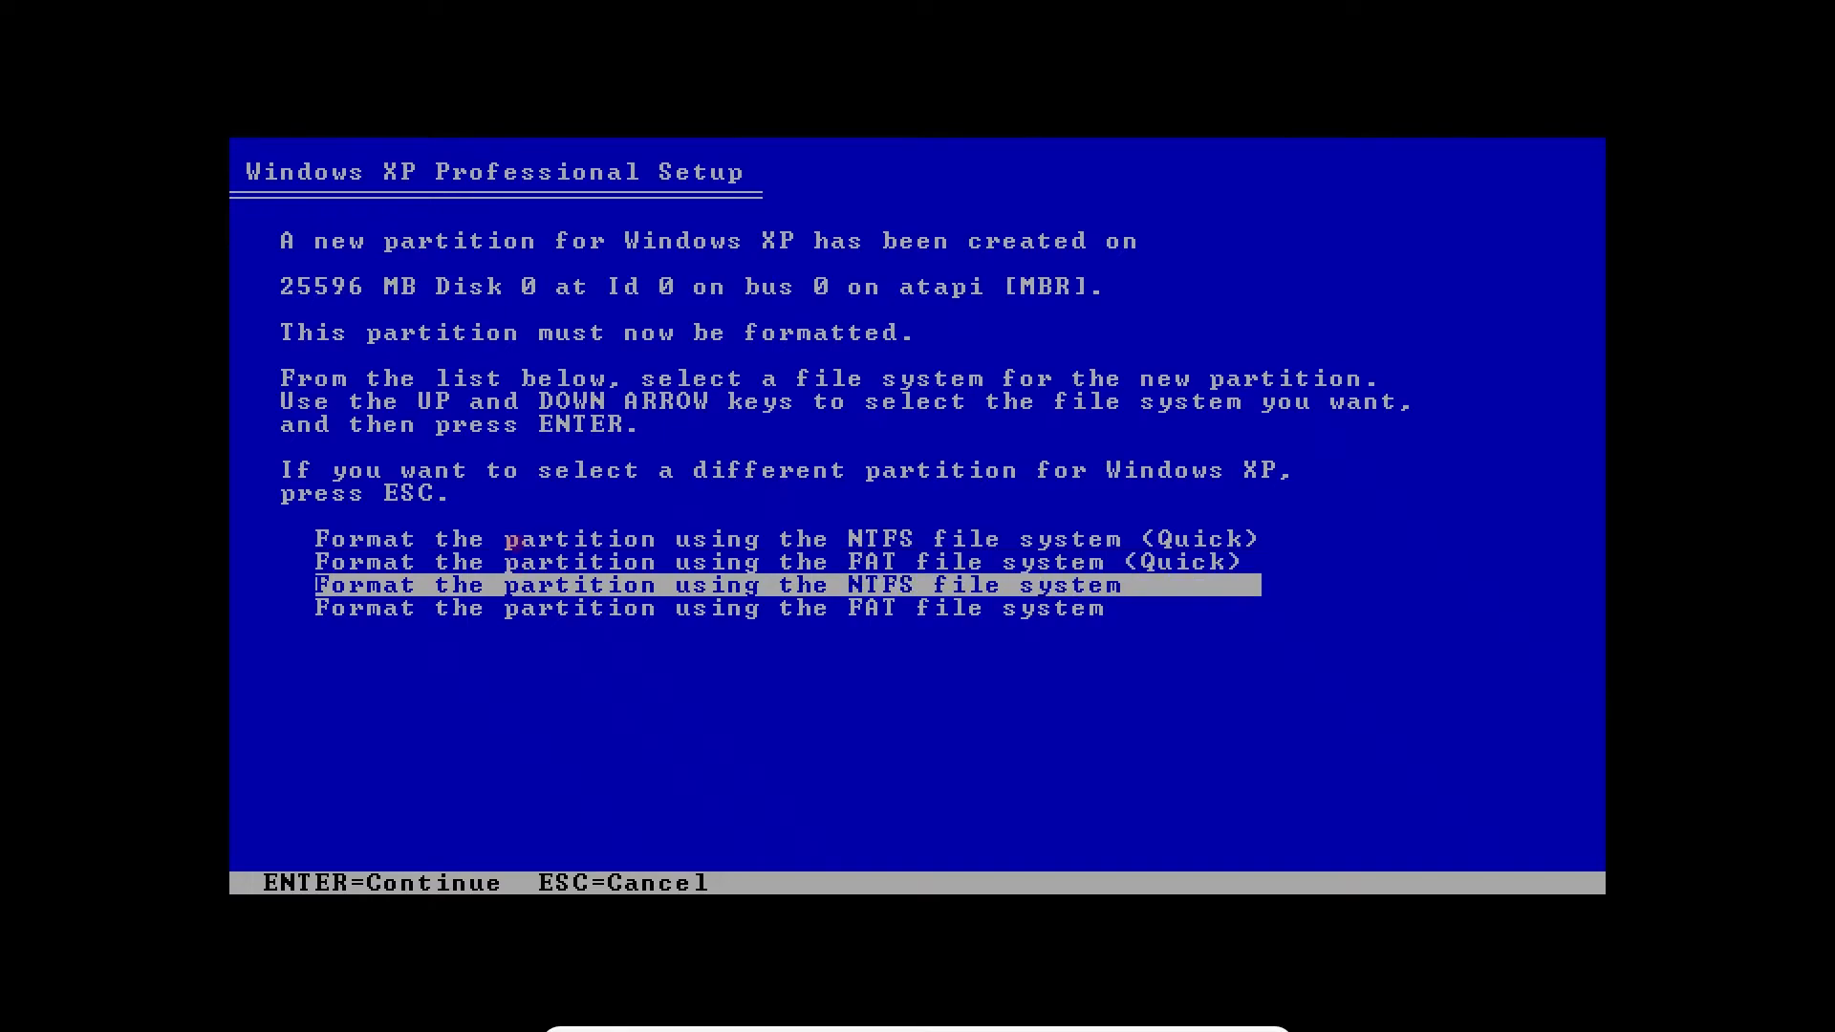
key(Up)
key(Up)
key(Down)
key(Down)
key(Return)
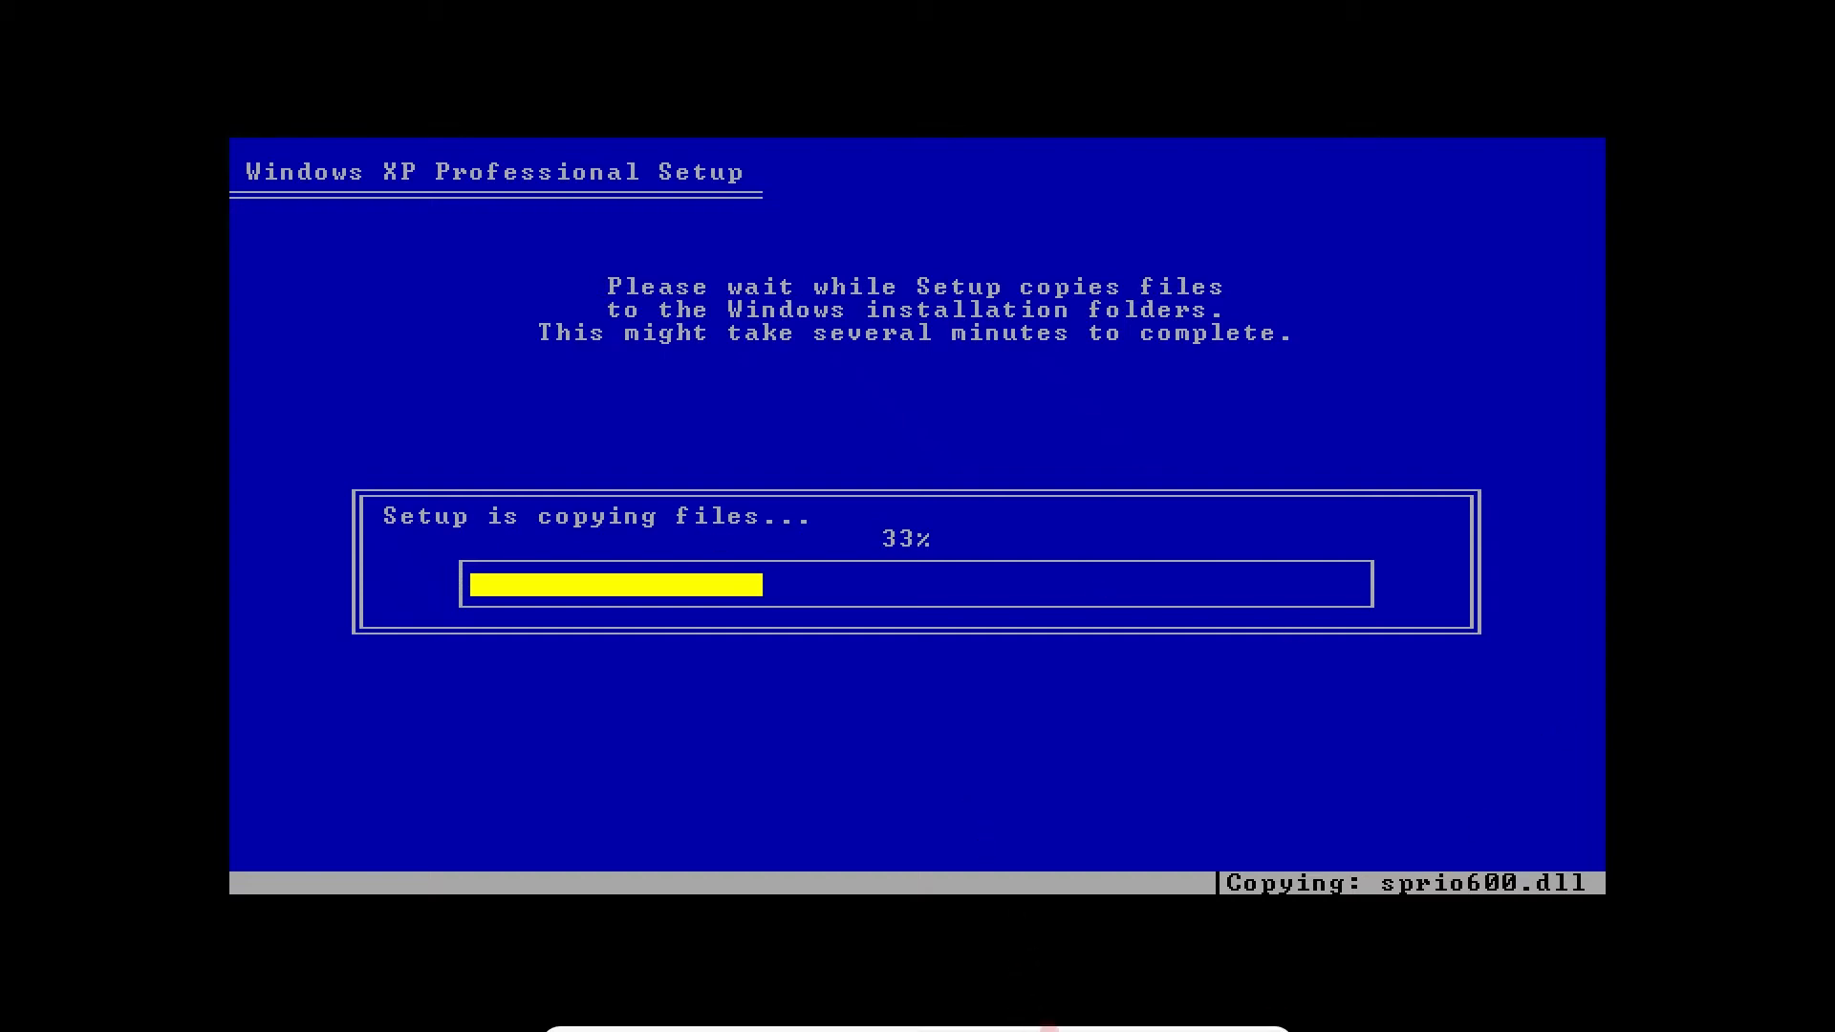
mouse_move(982, 1018)
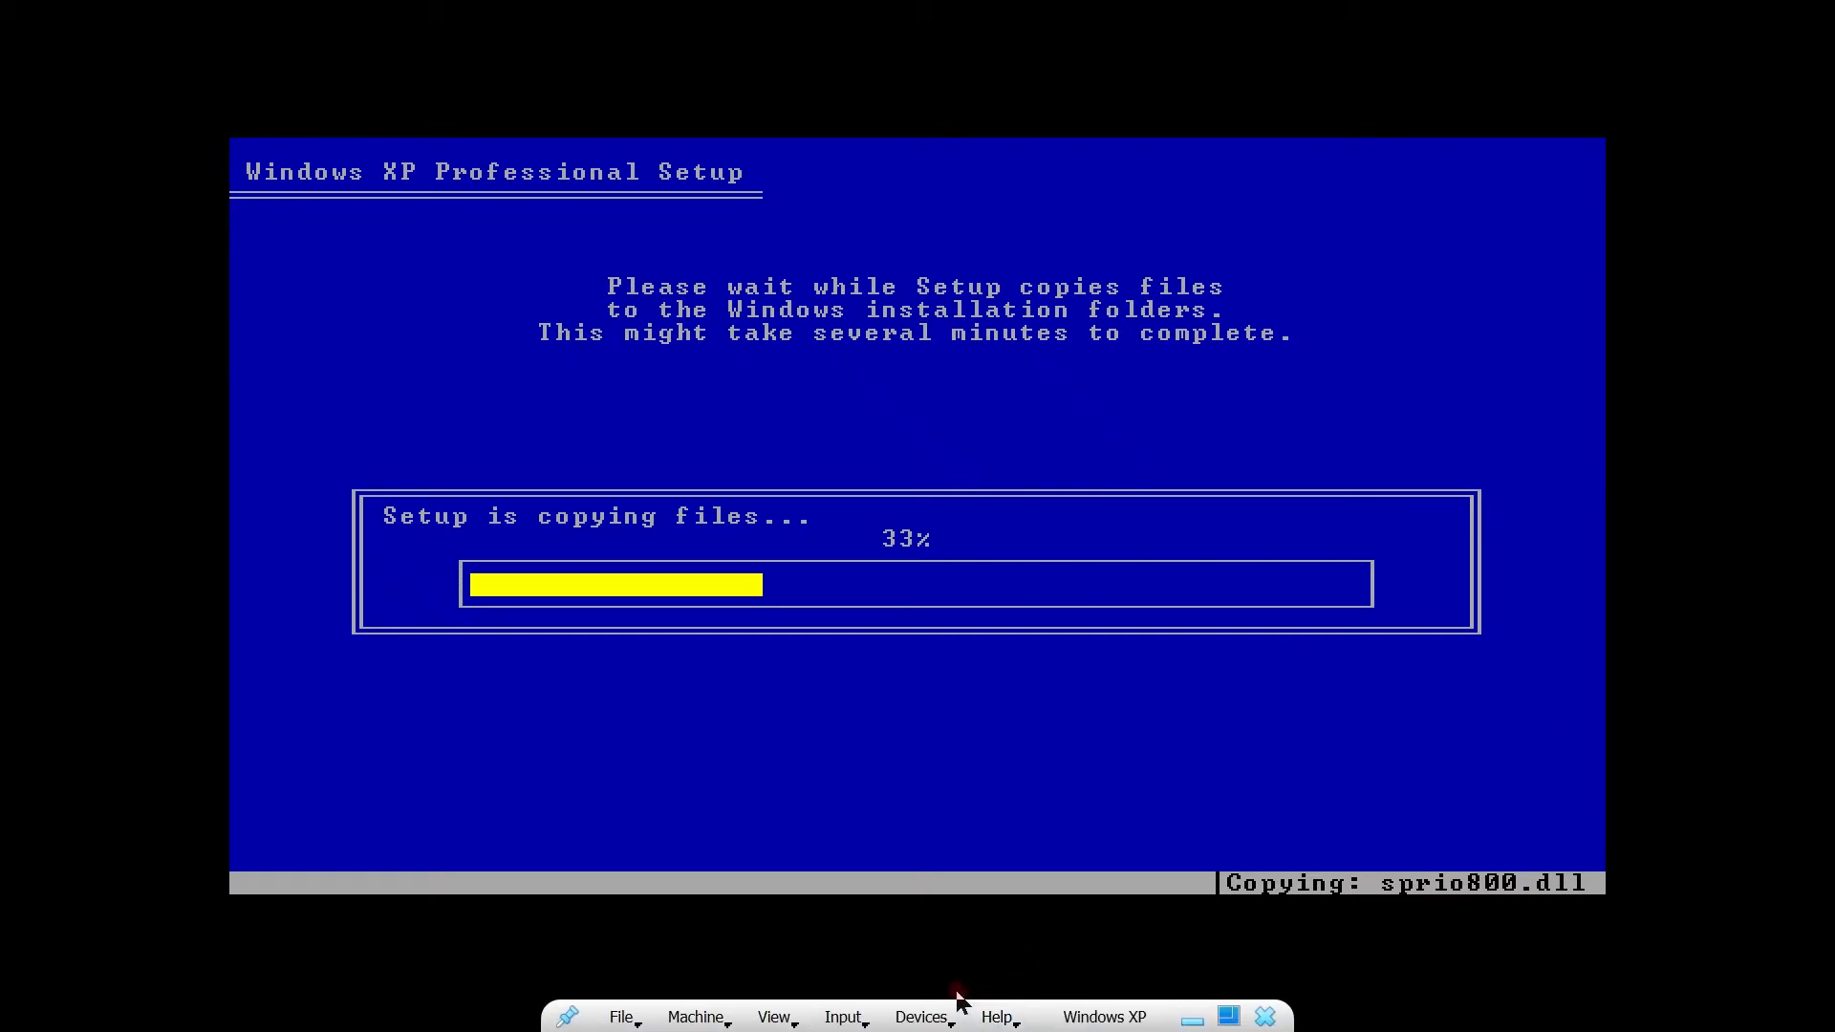
key(ctrl+f)
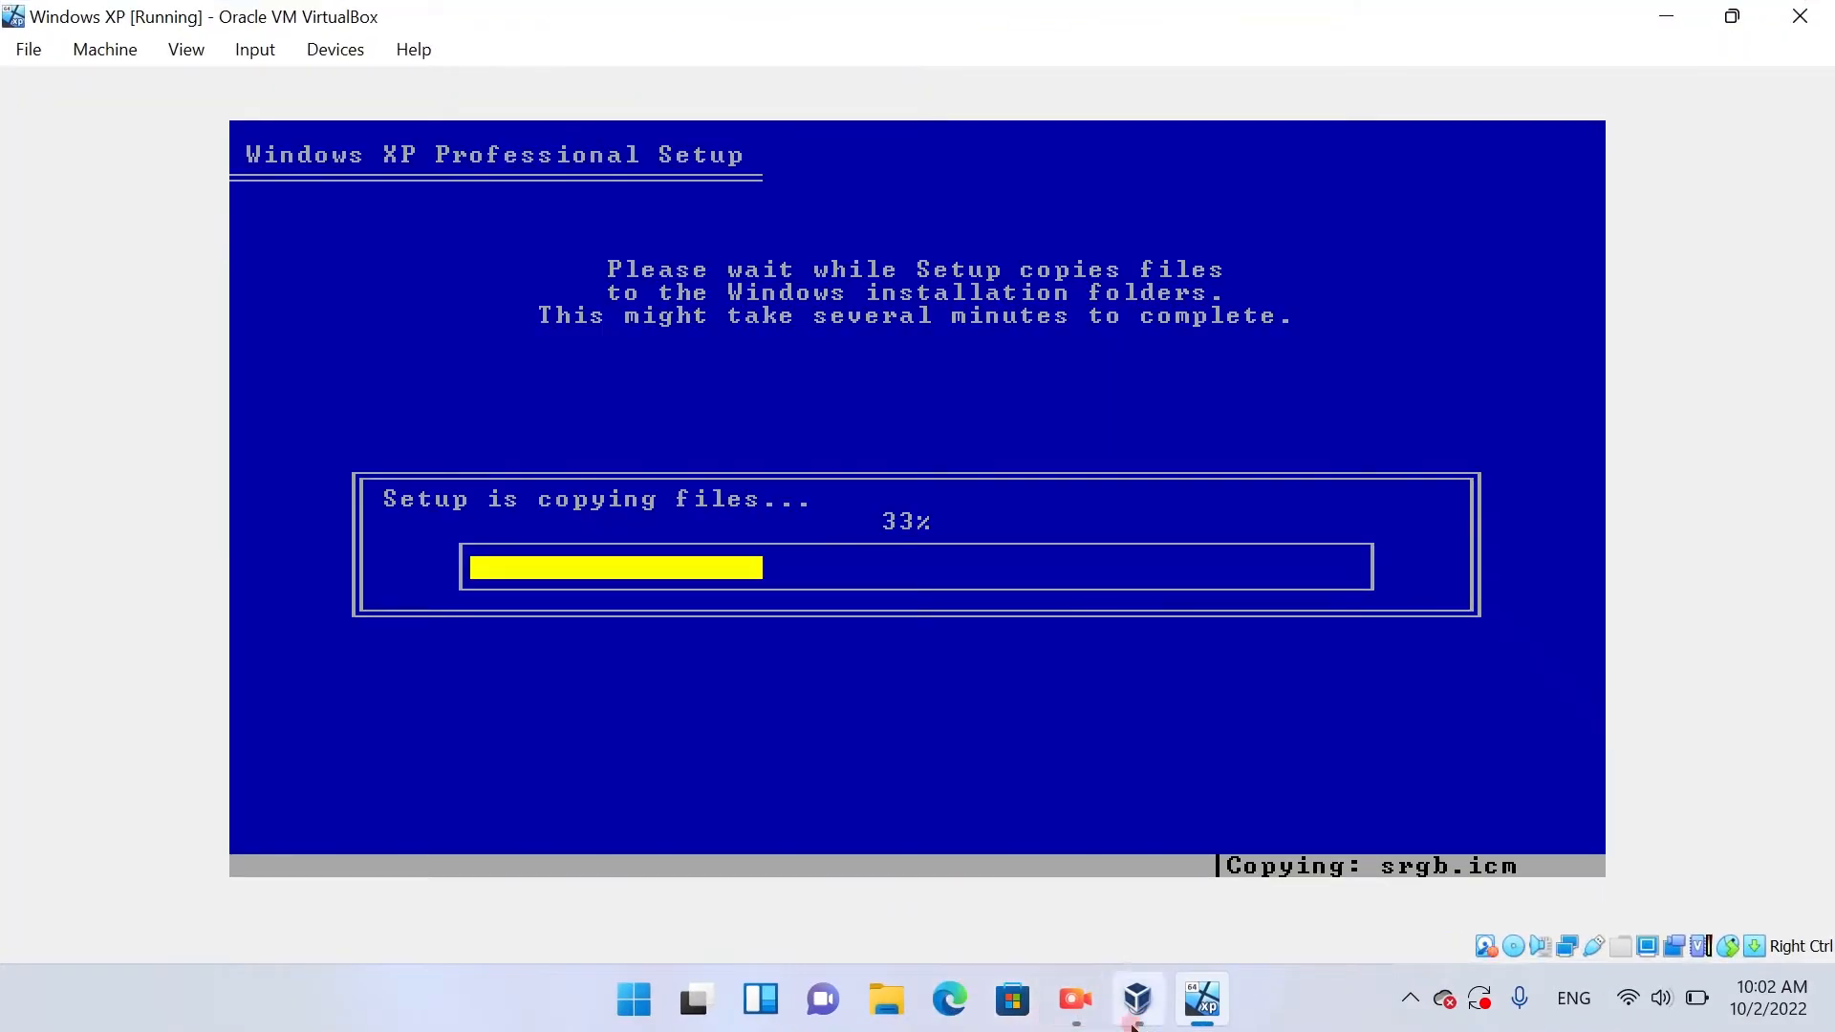
click(1075, 999)
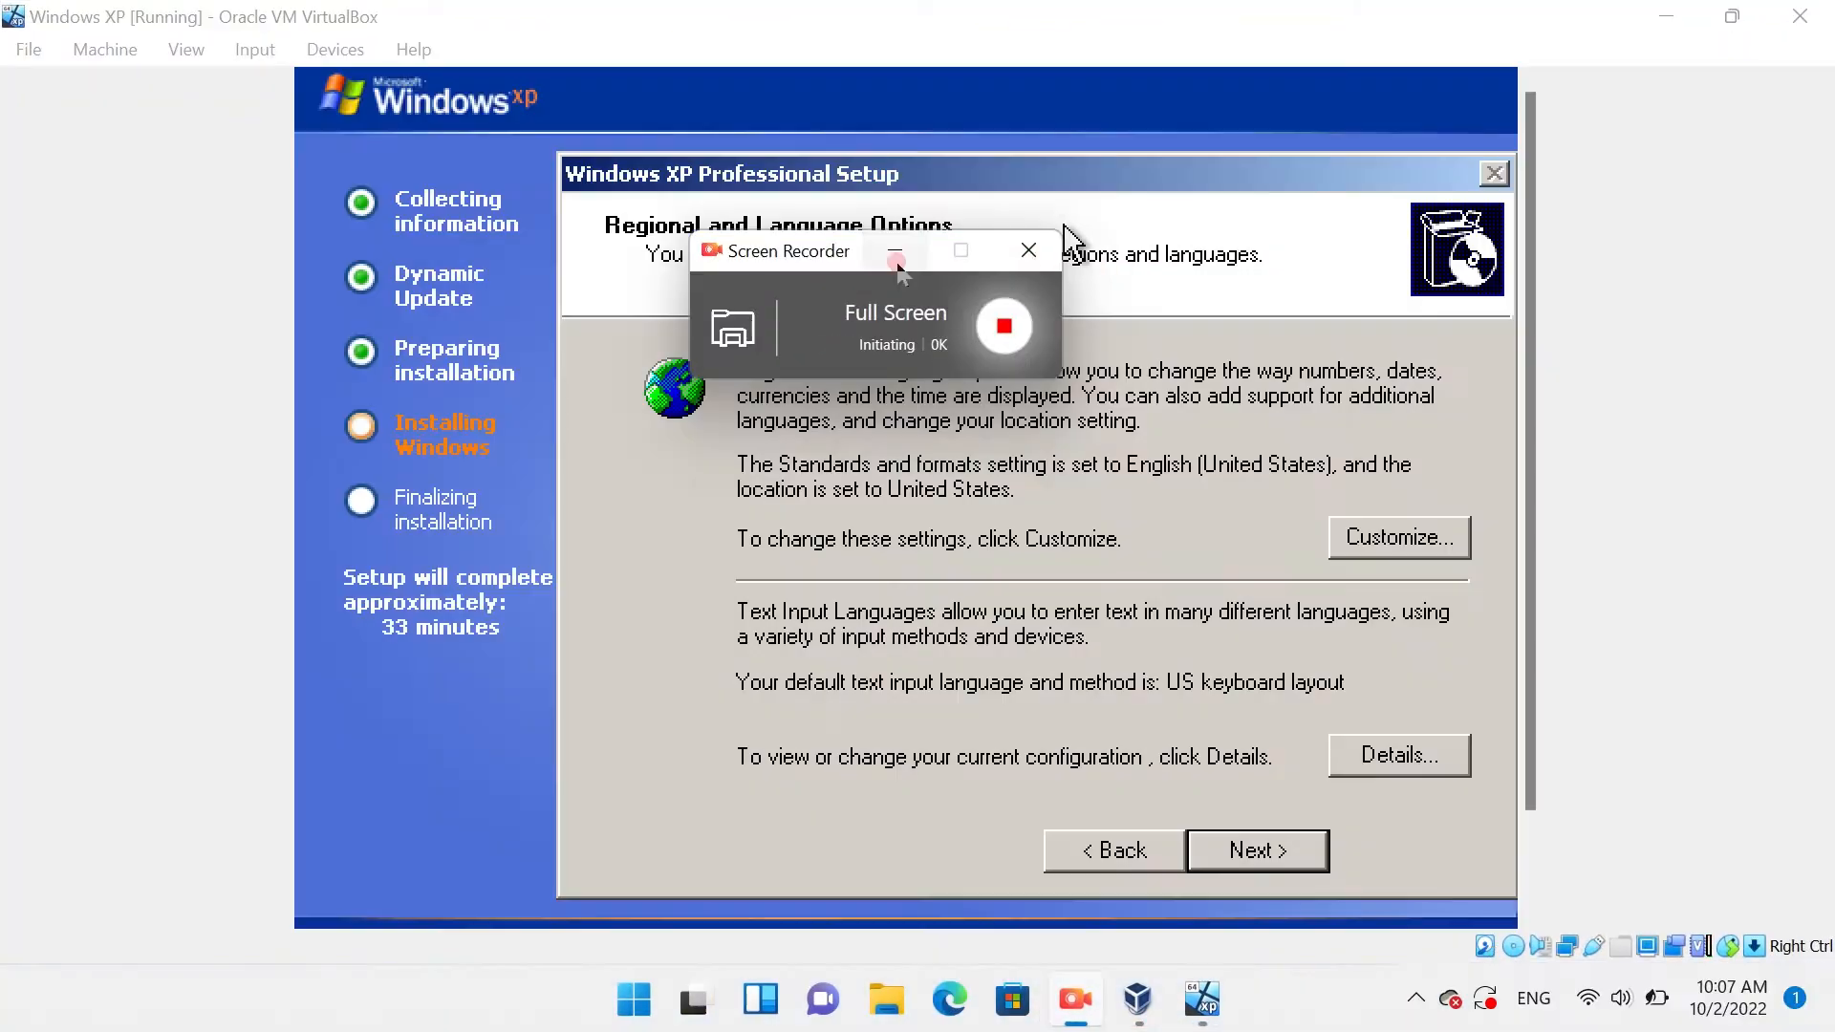
key(ctrl+f)
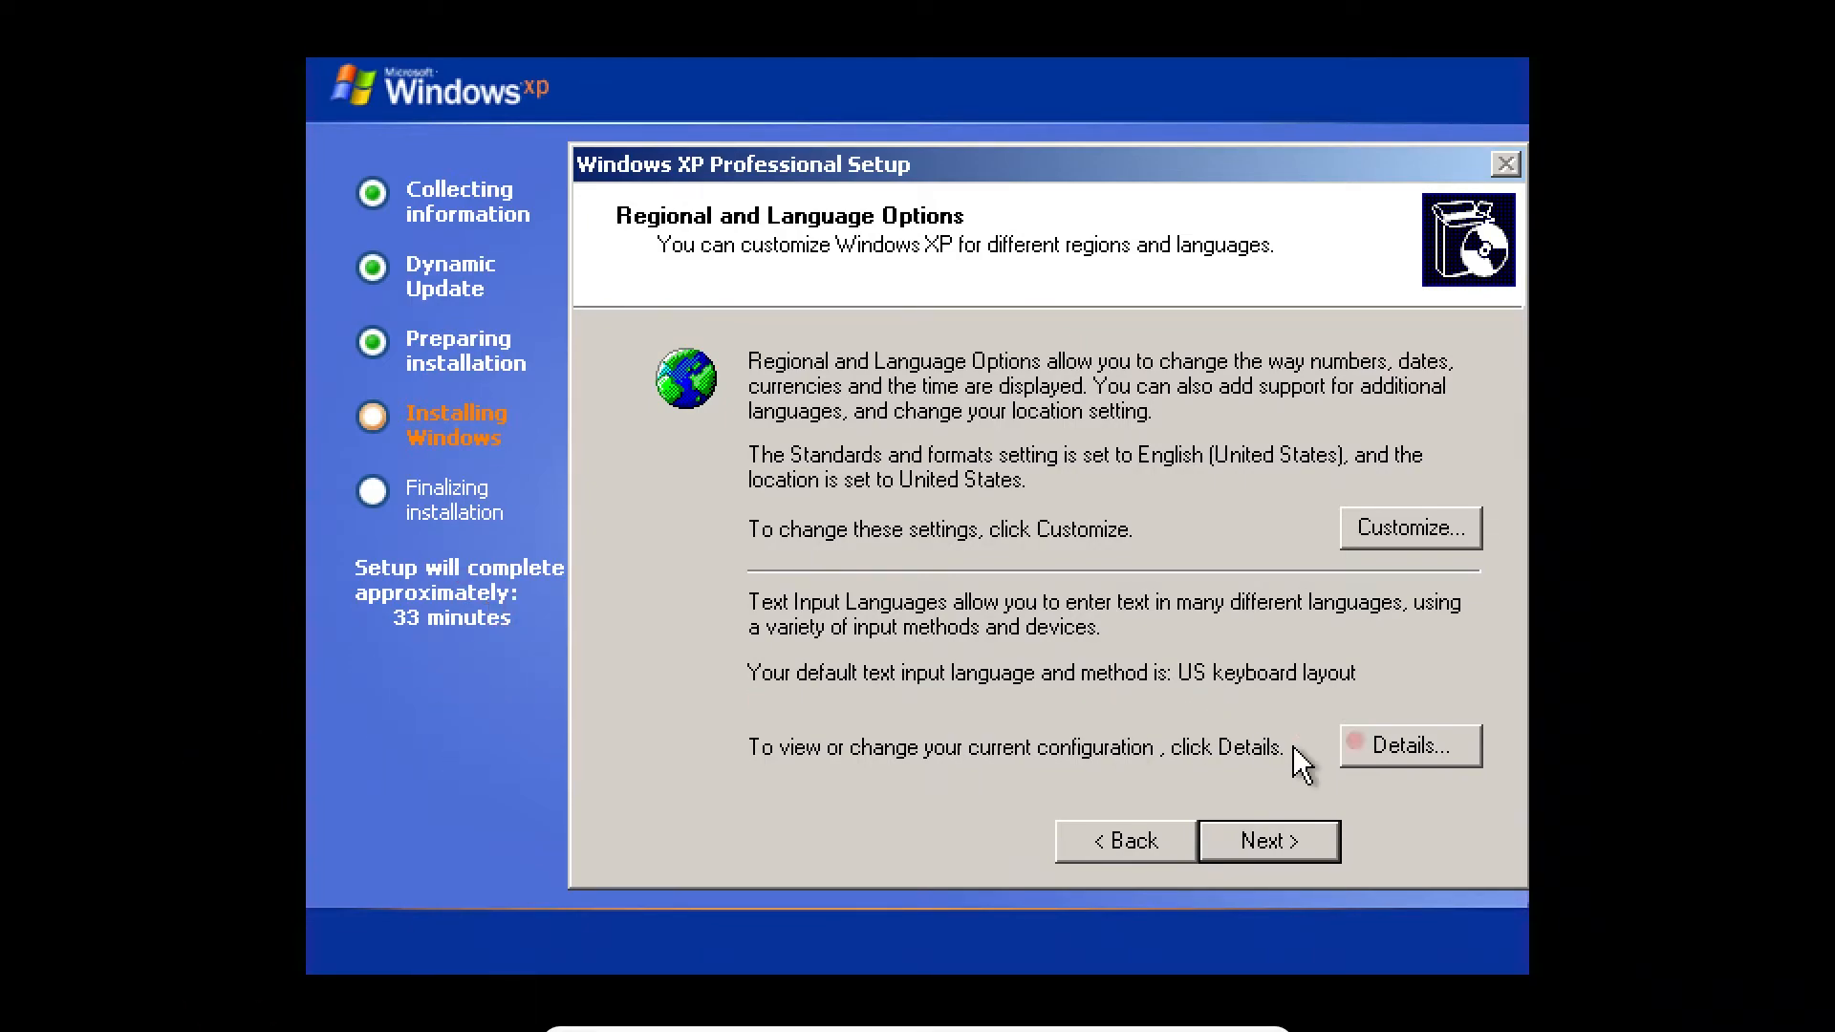
- Accept the default regional and language options, and personalize the software by entering the owner's name, leading to the product key page
click(1336, 841)
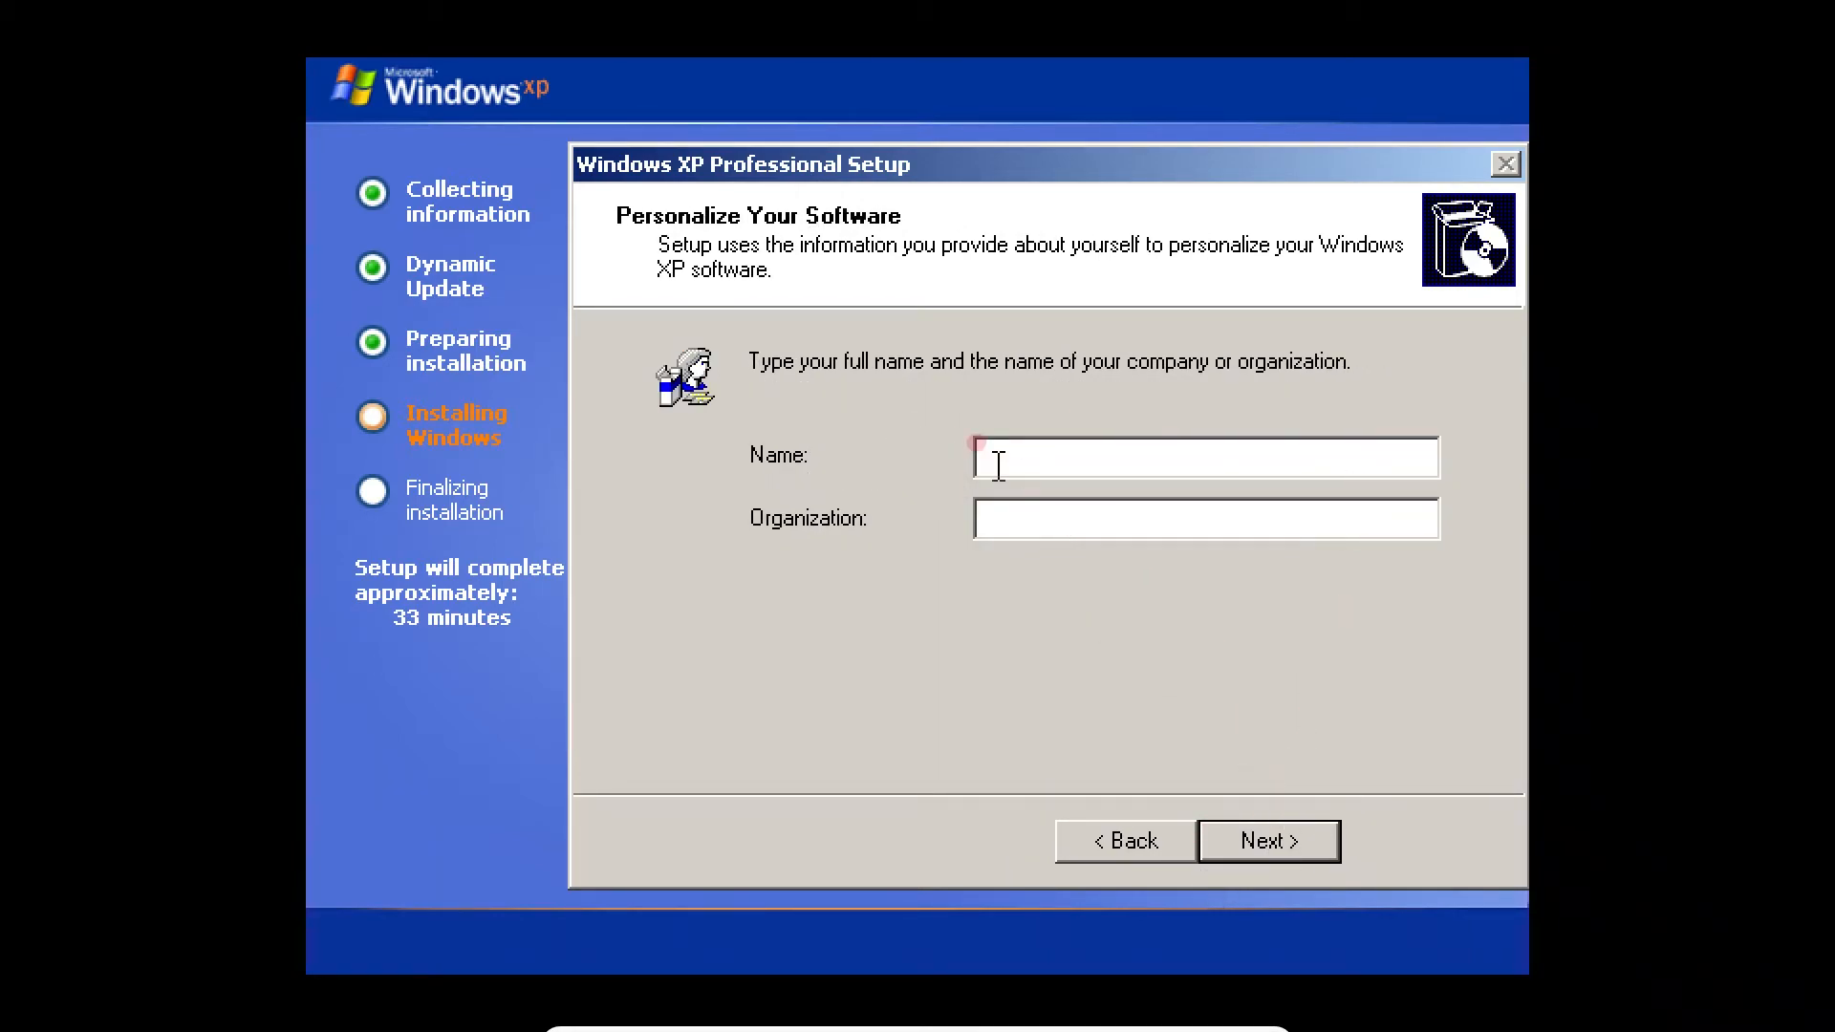
text(ree)
key(BackSpace)
key(BackSpace)
key(BackSpace)
text(CreeperTec)
click(1041, 523)
click(1321, 838)
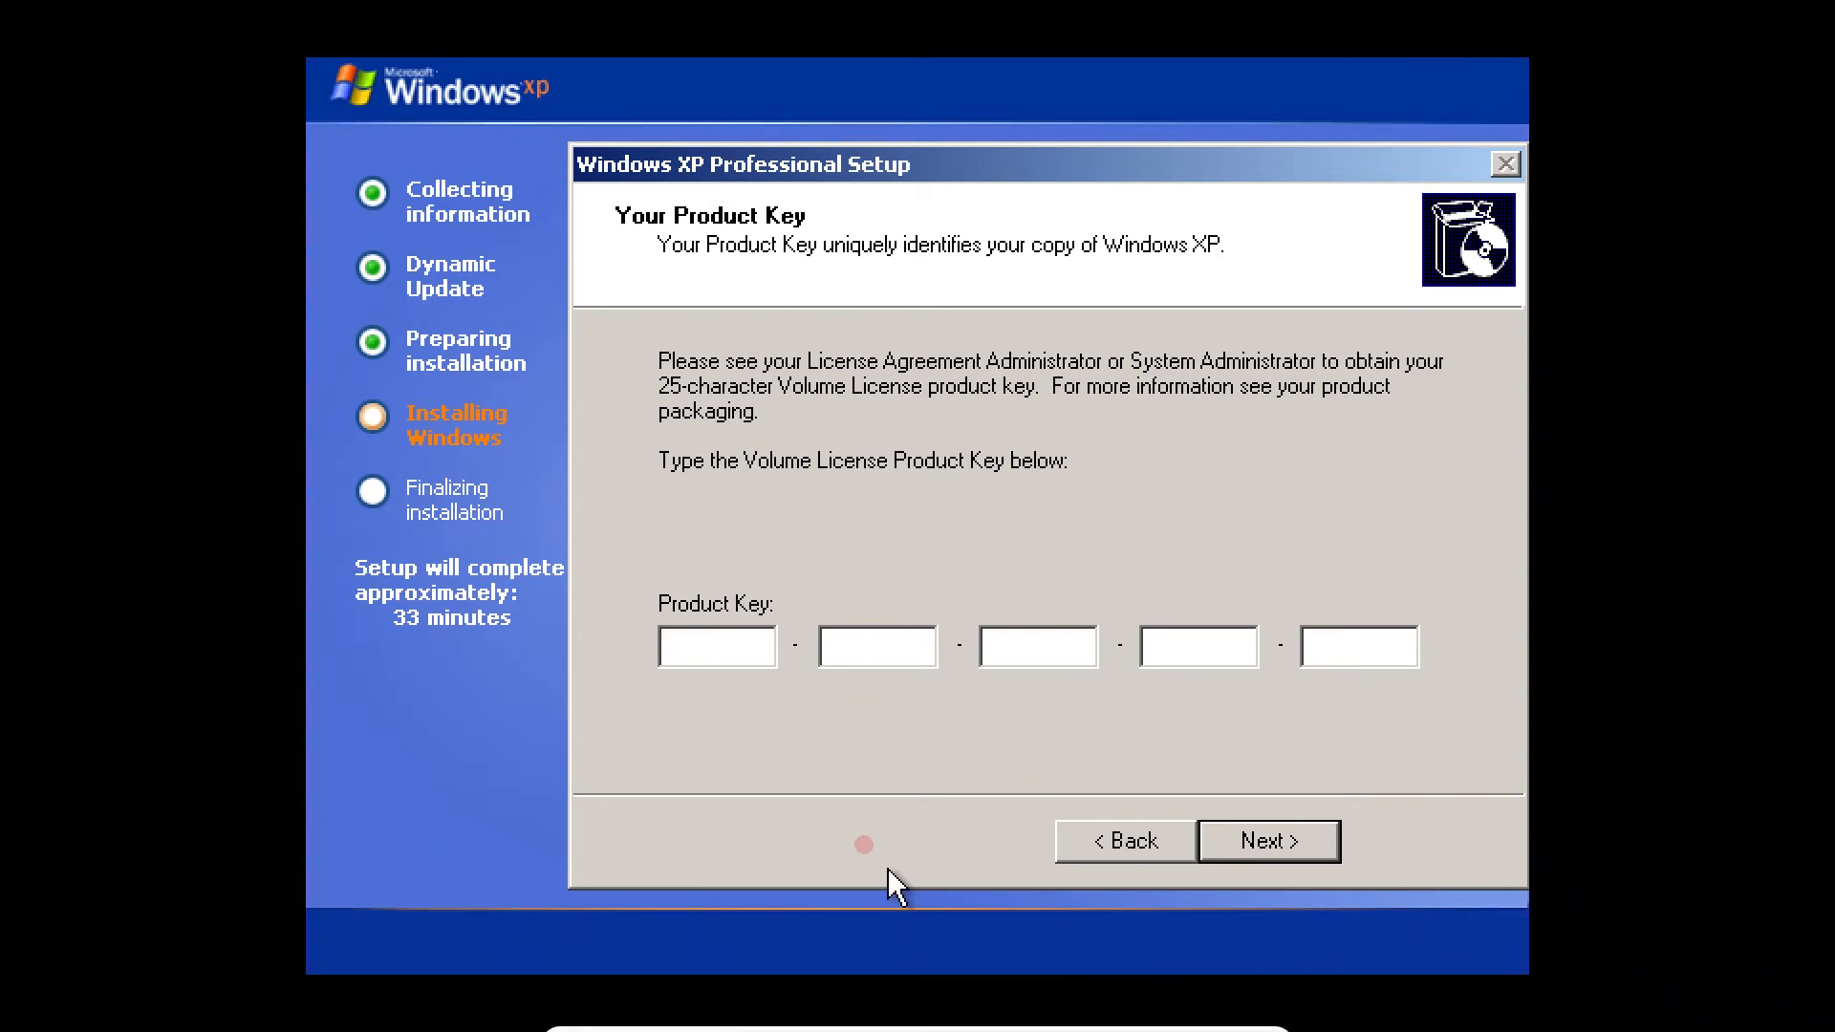
key(Control_R+f)
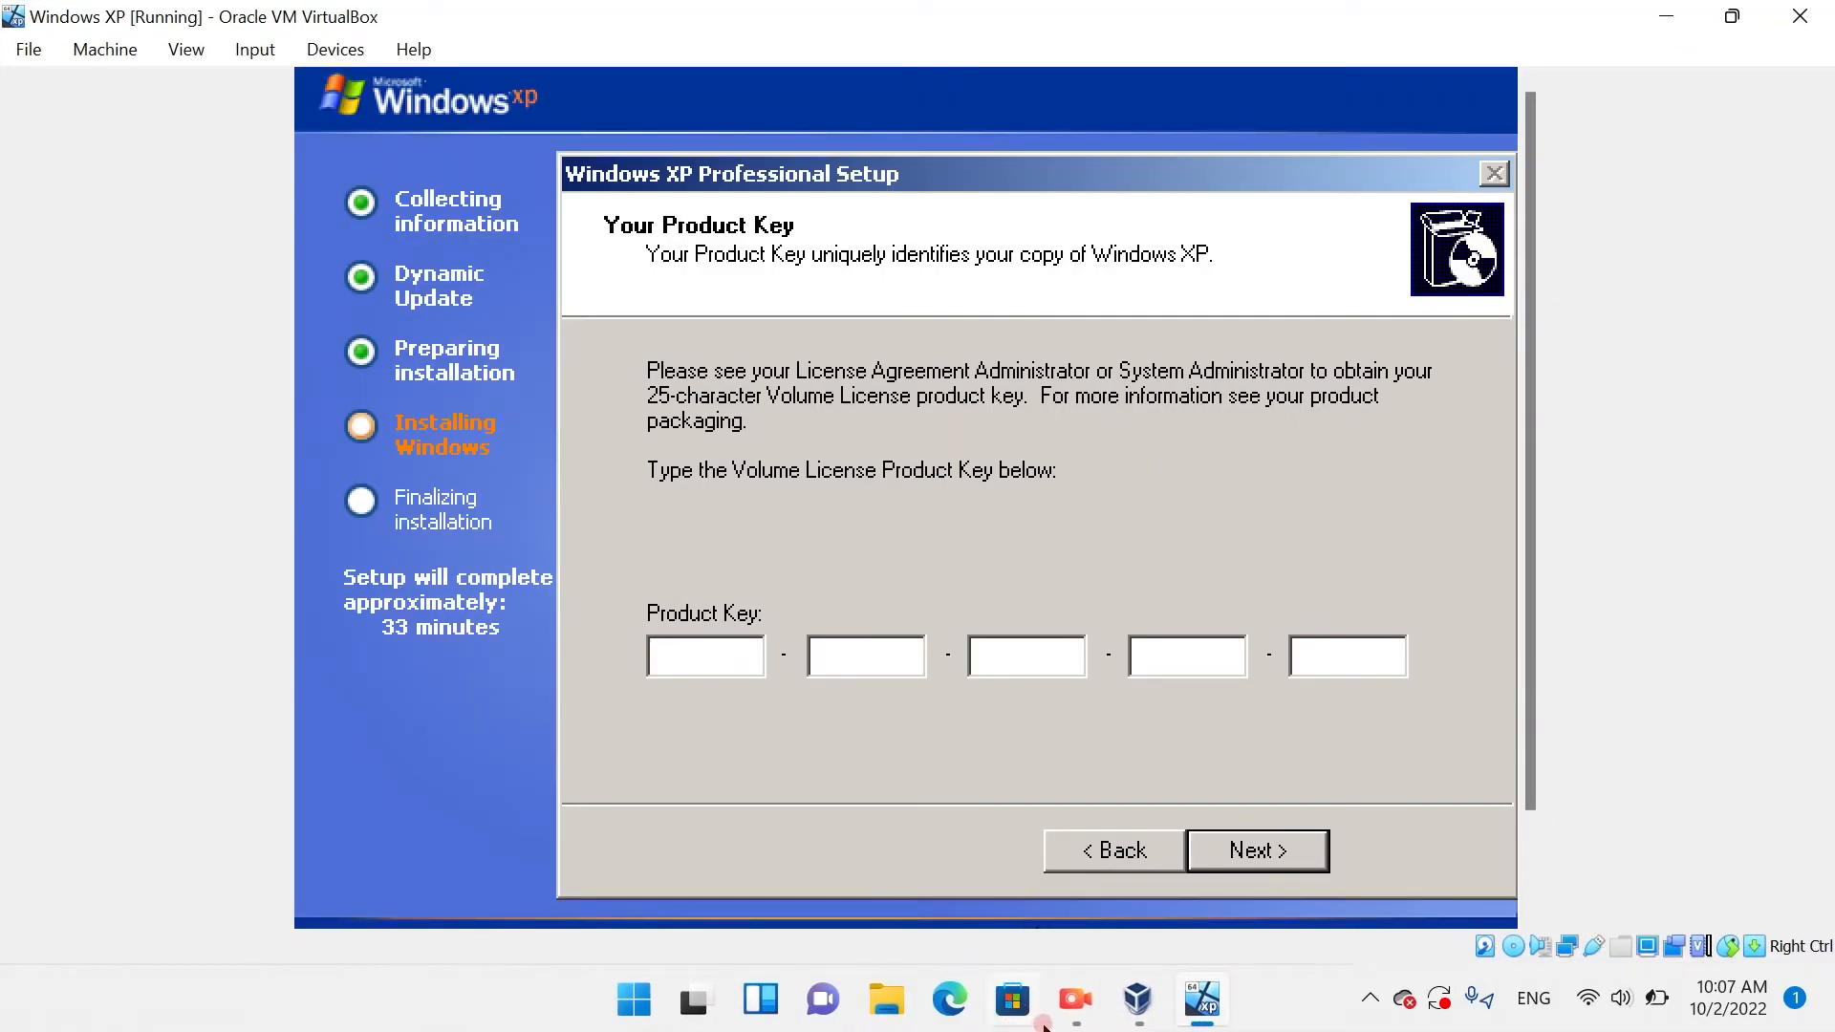
click(1076, 998)
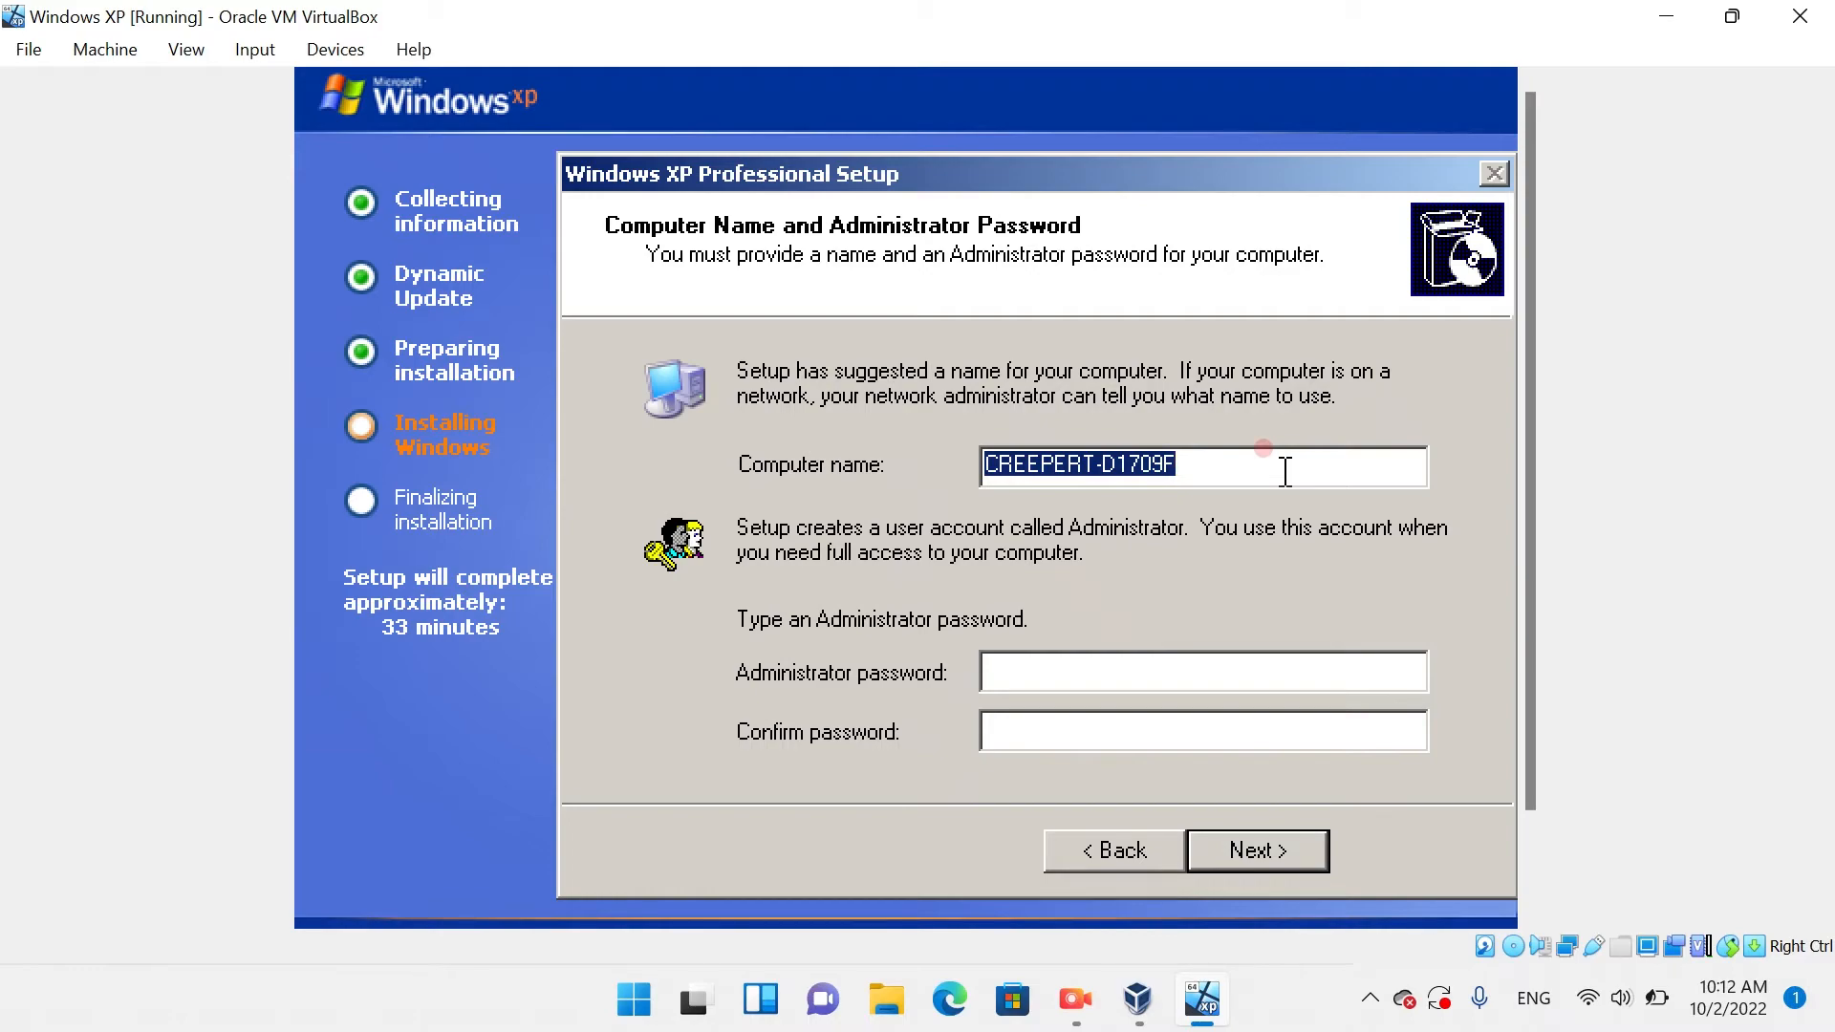
- Set the computer name to XP-VM, enter and confirm the Administrator password, and continue to the date and time settings
key(BackSpace)
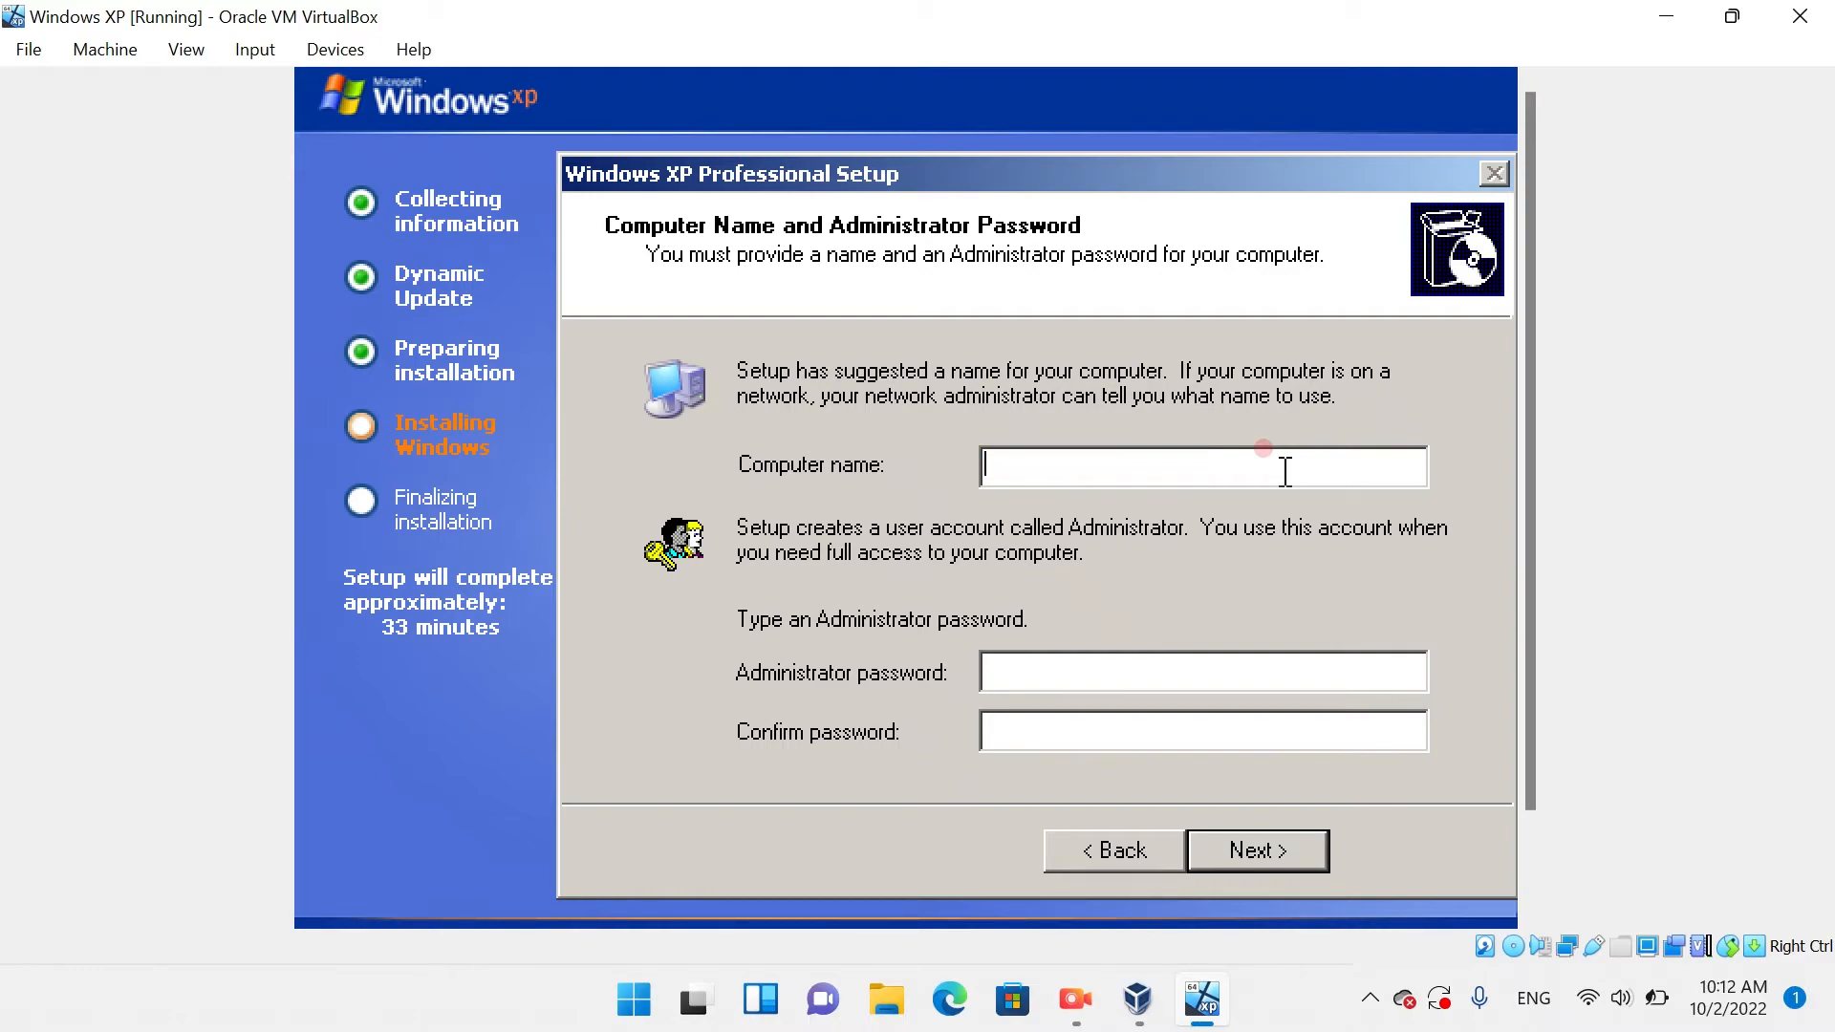
text(XP)
key(BackSpace)
text(VM)
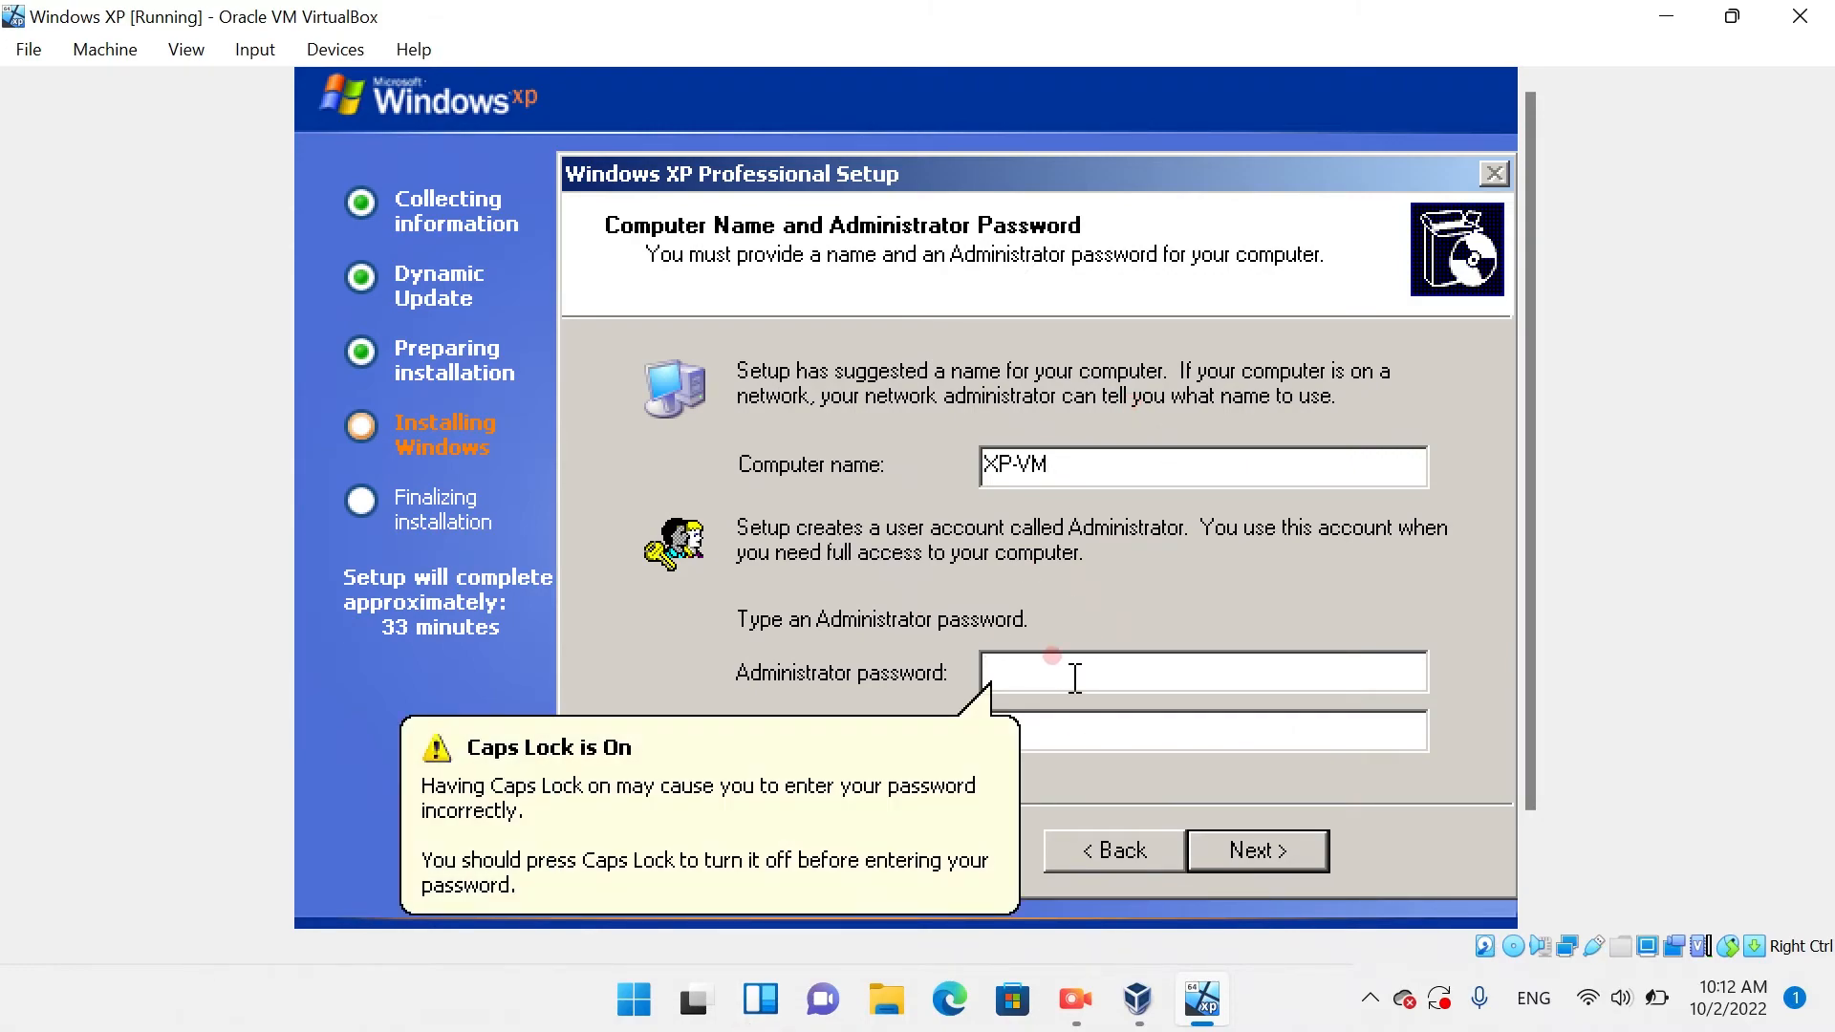
text(********)
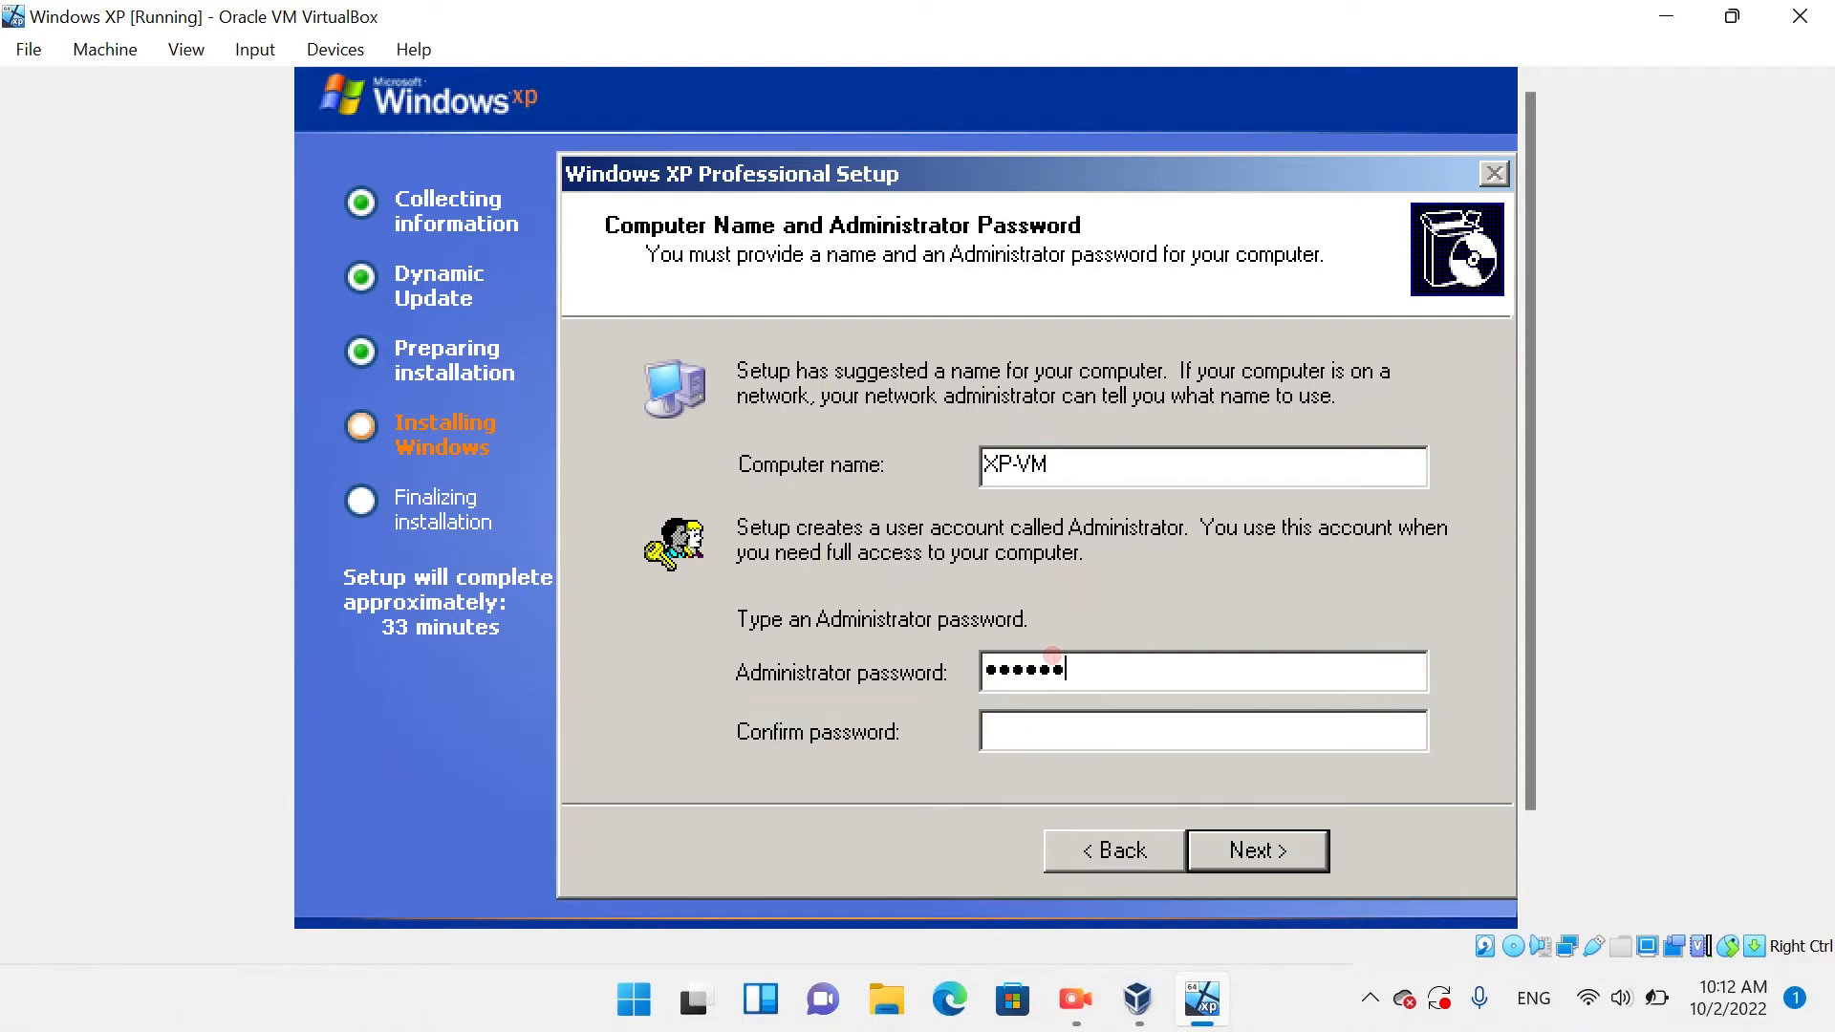
text(**********************)
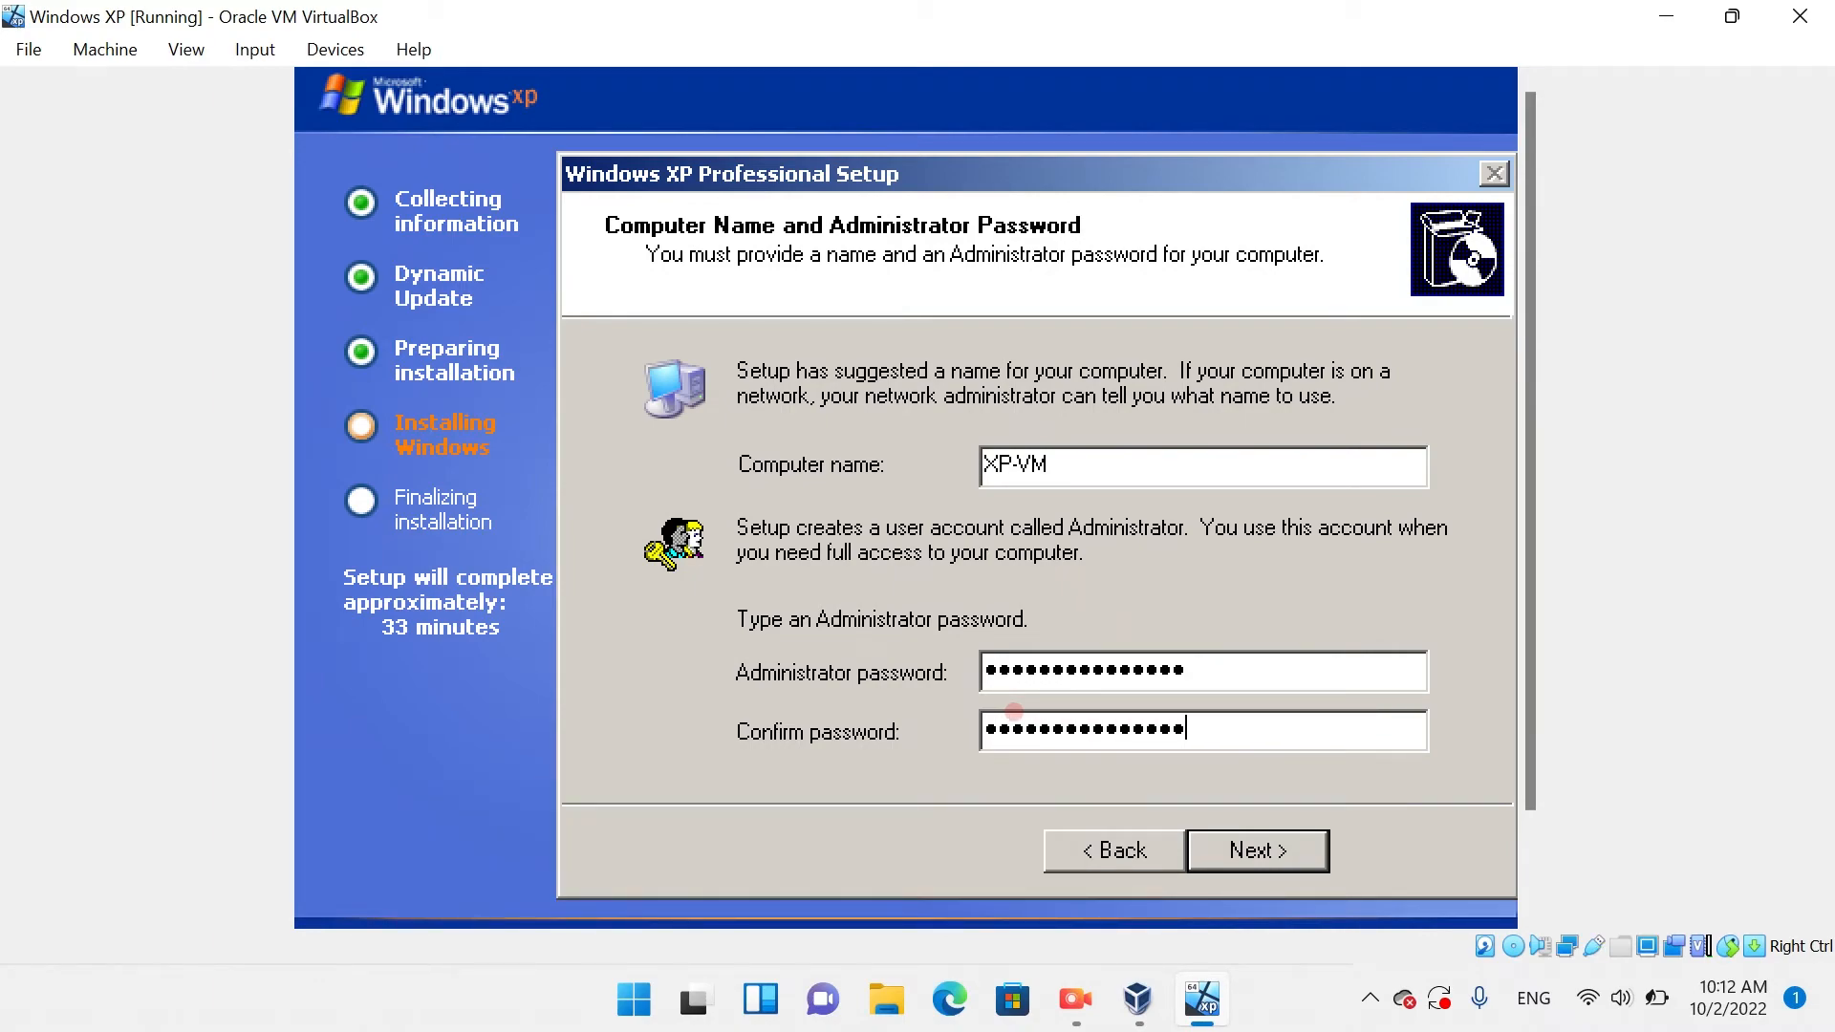
click(1258, 850)
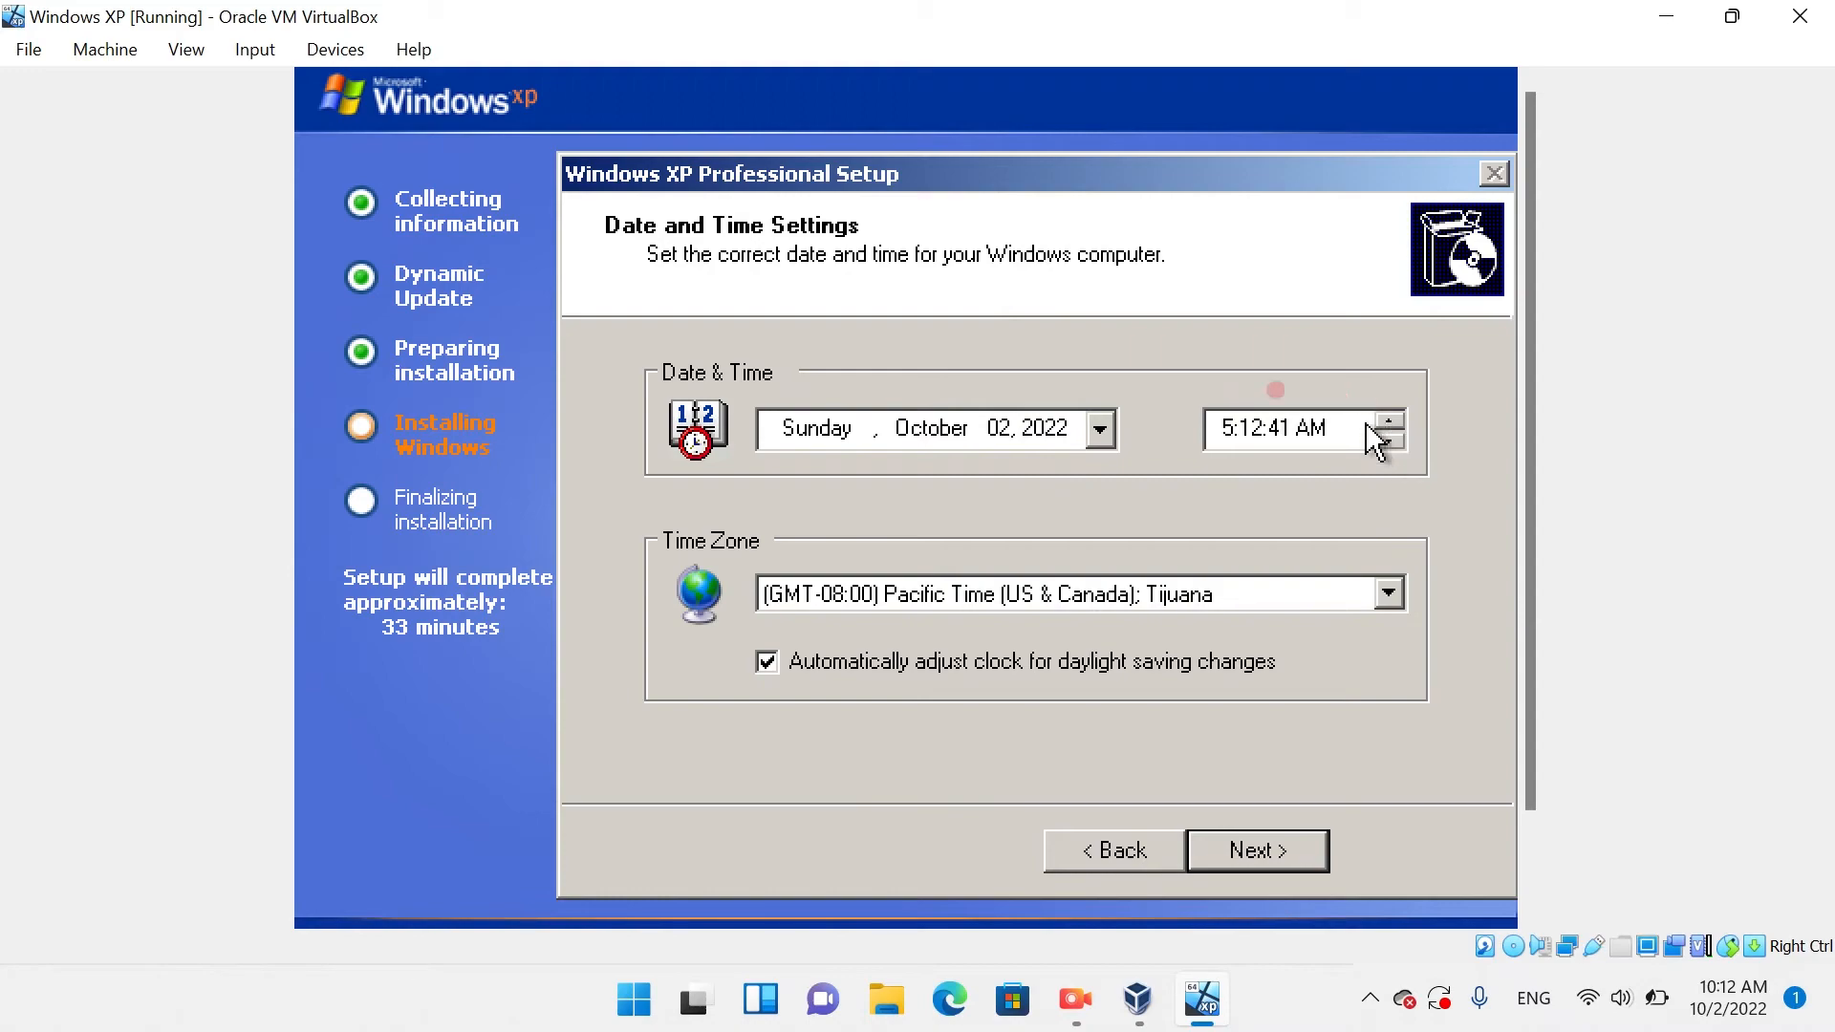
- Set the clock's hour to 10 in the Date and Time Settings and continue the installation
click(1227, 428)
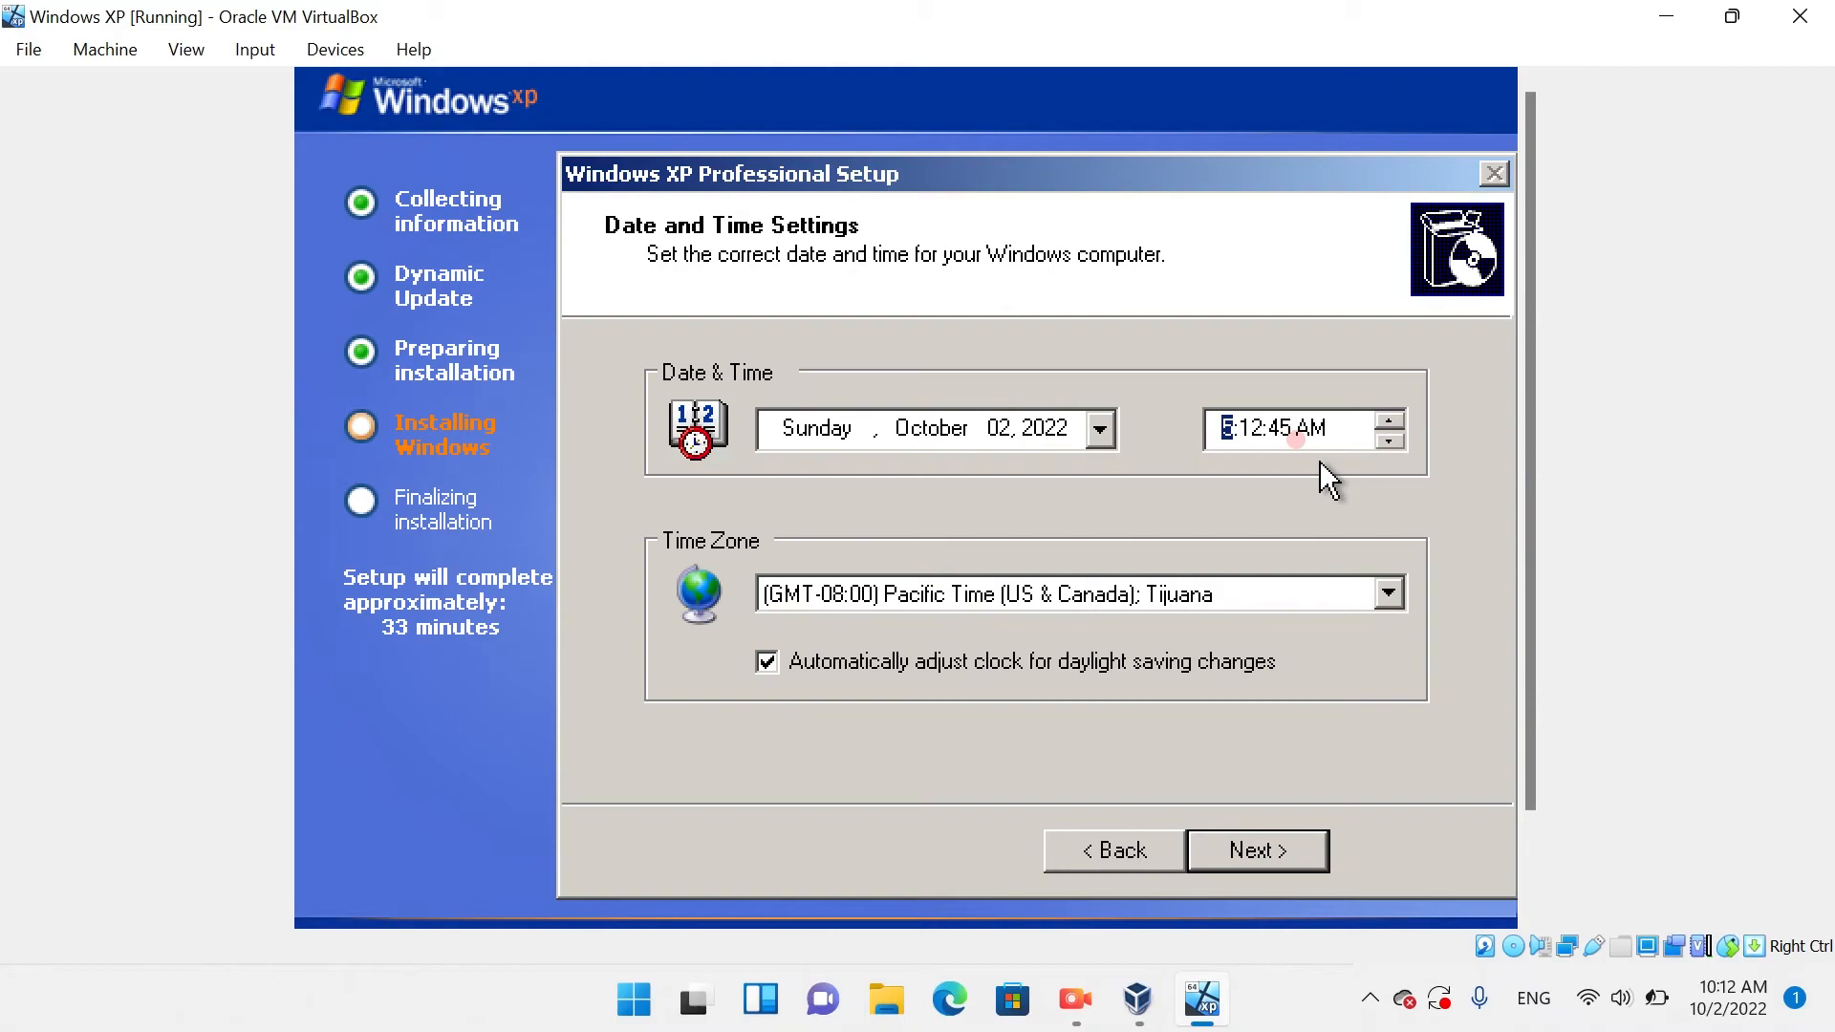
key(Control_R+f)
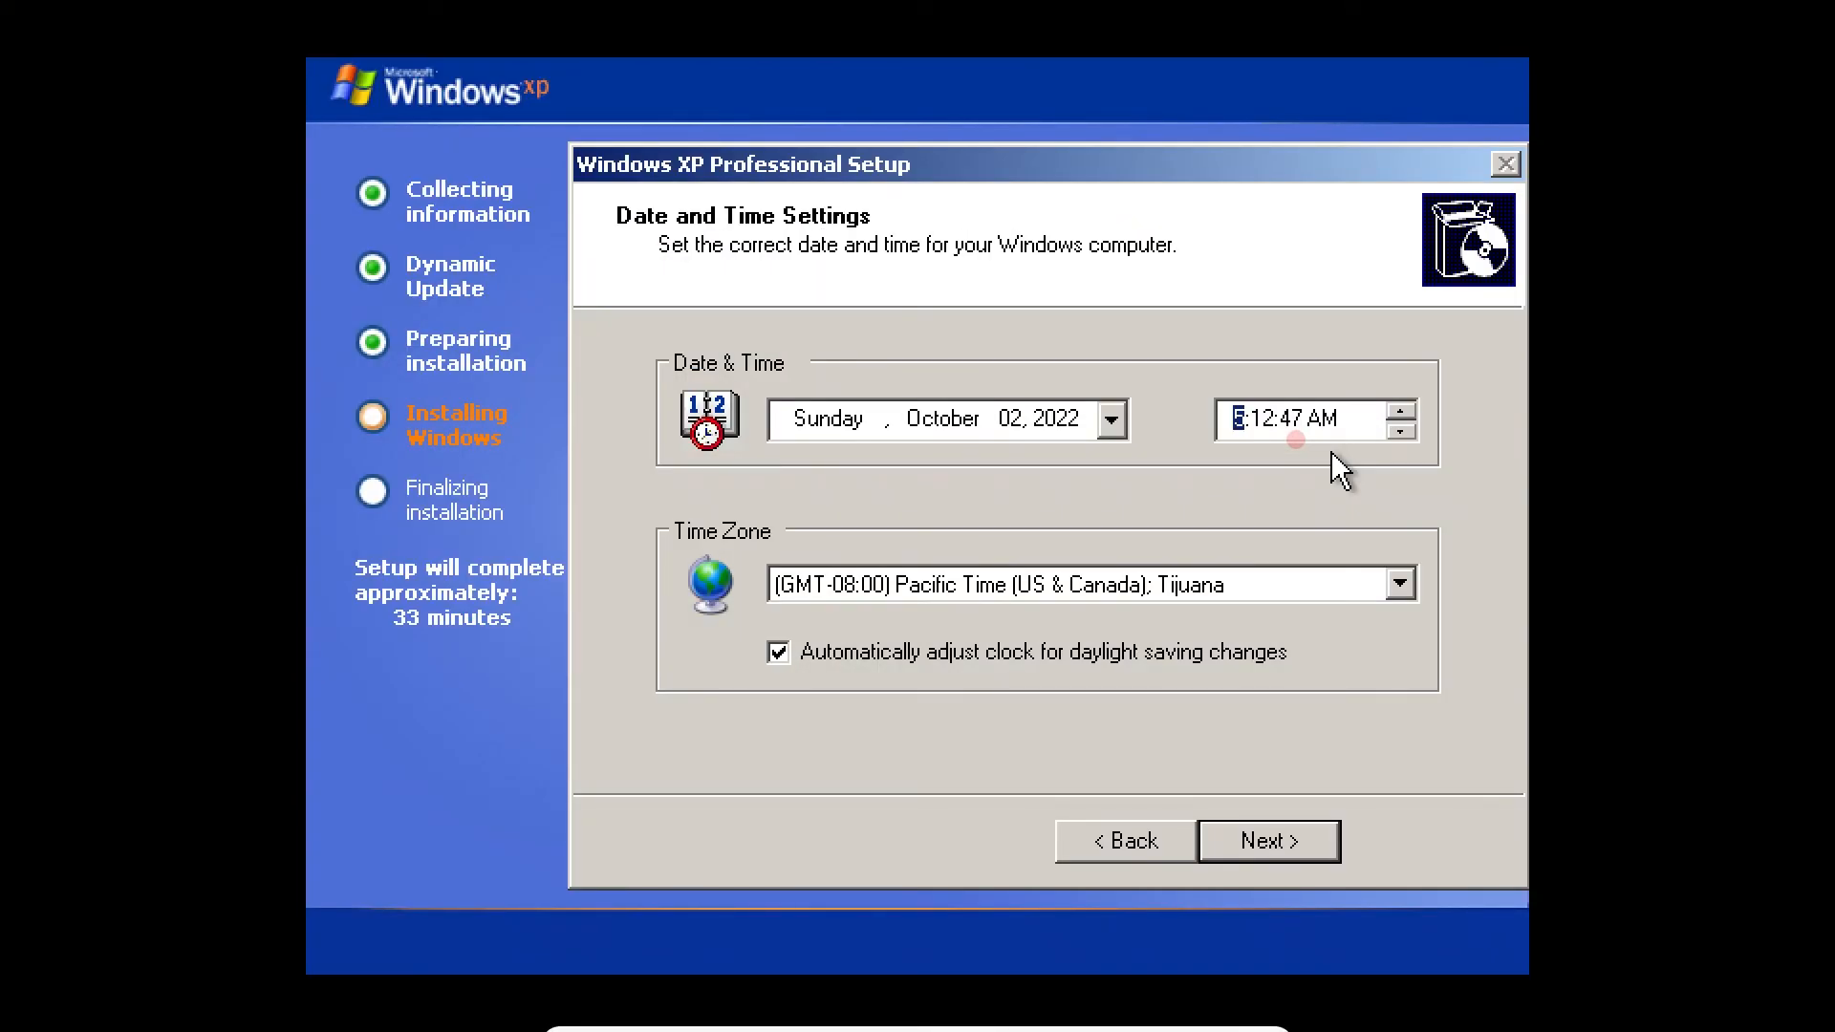
text(10)
click(1262, 843)
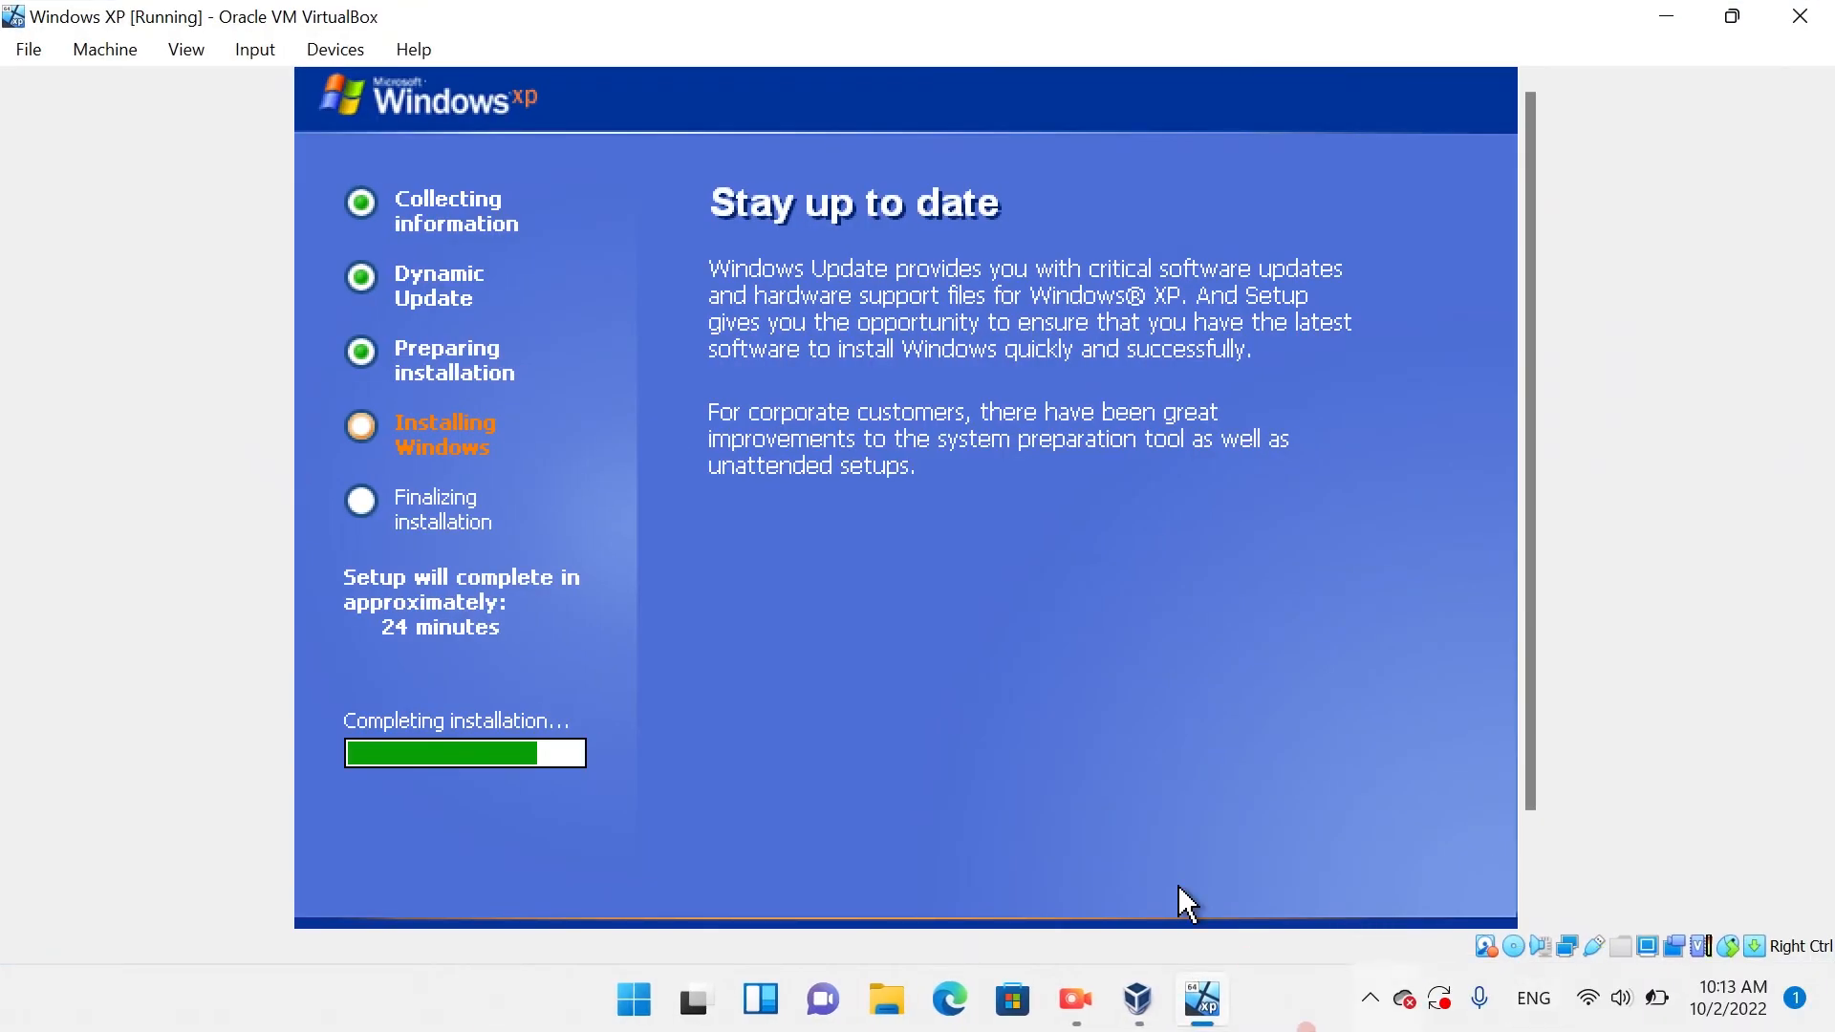
mouse_move(1176, 994)
click(1075, 999)
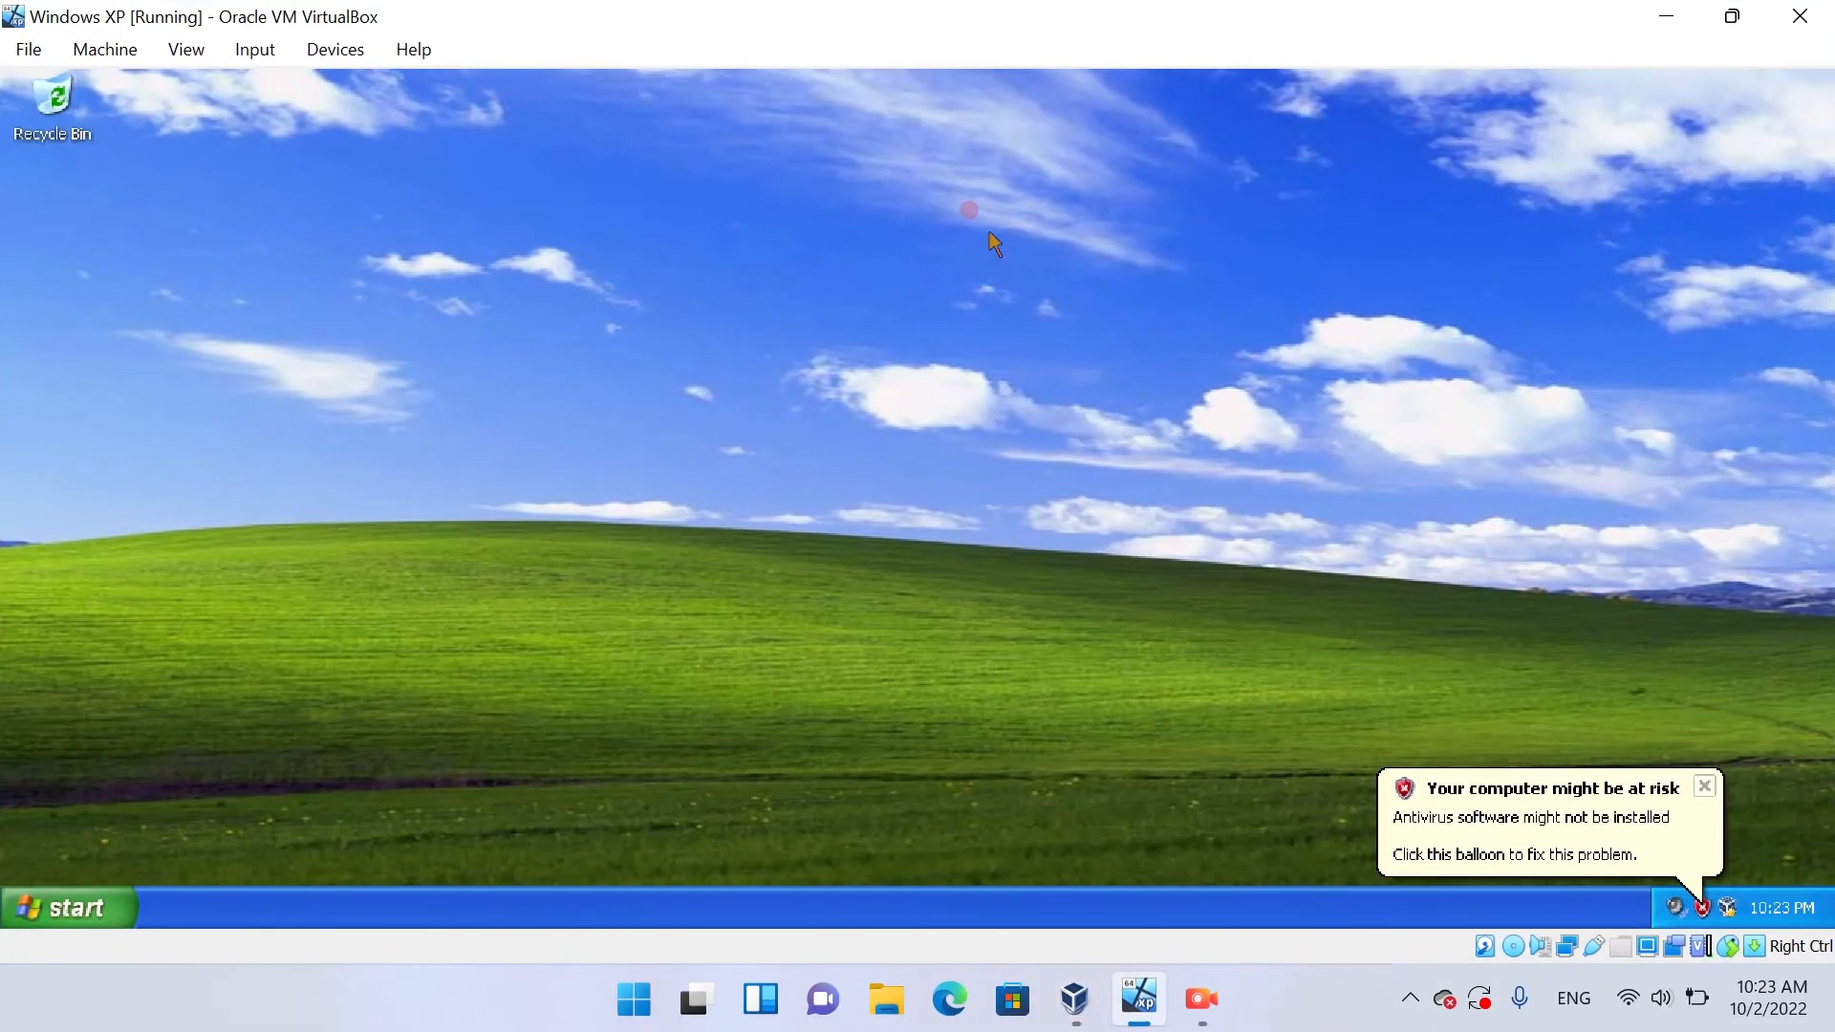
- Show the installed Windows XP desktop in full-screen mode and dismiss the antivirus warning balloon
key(ctrl+f)
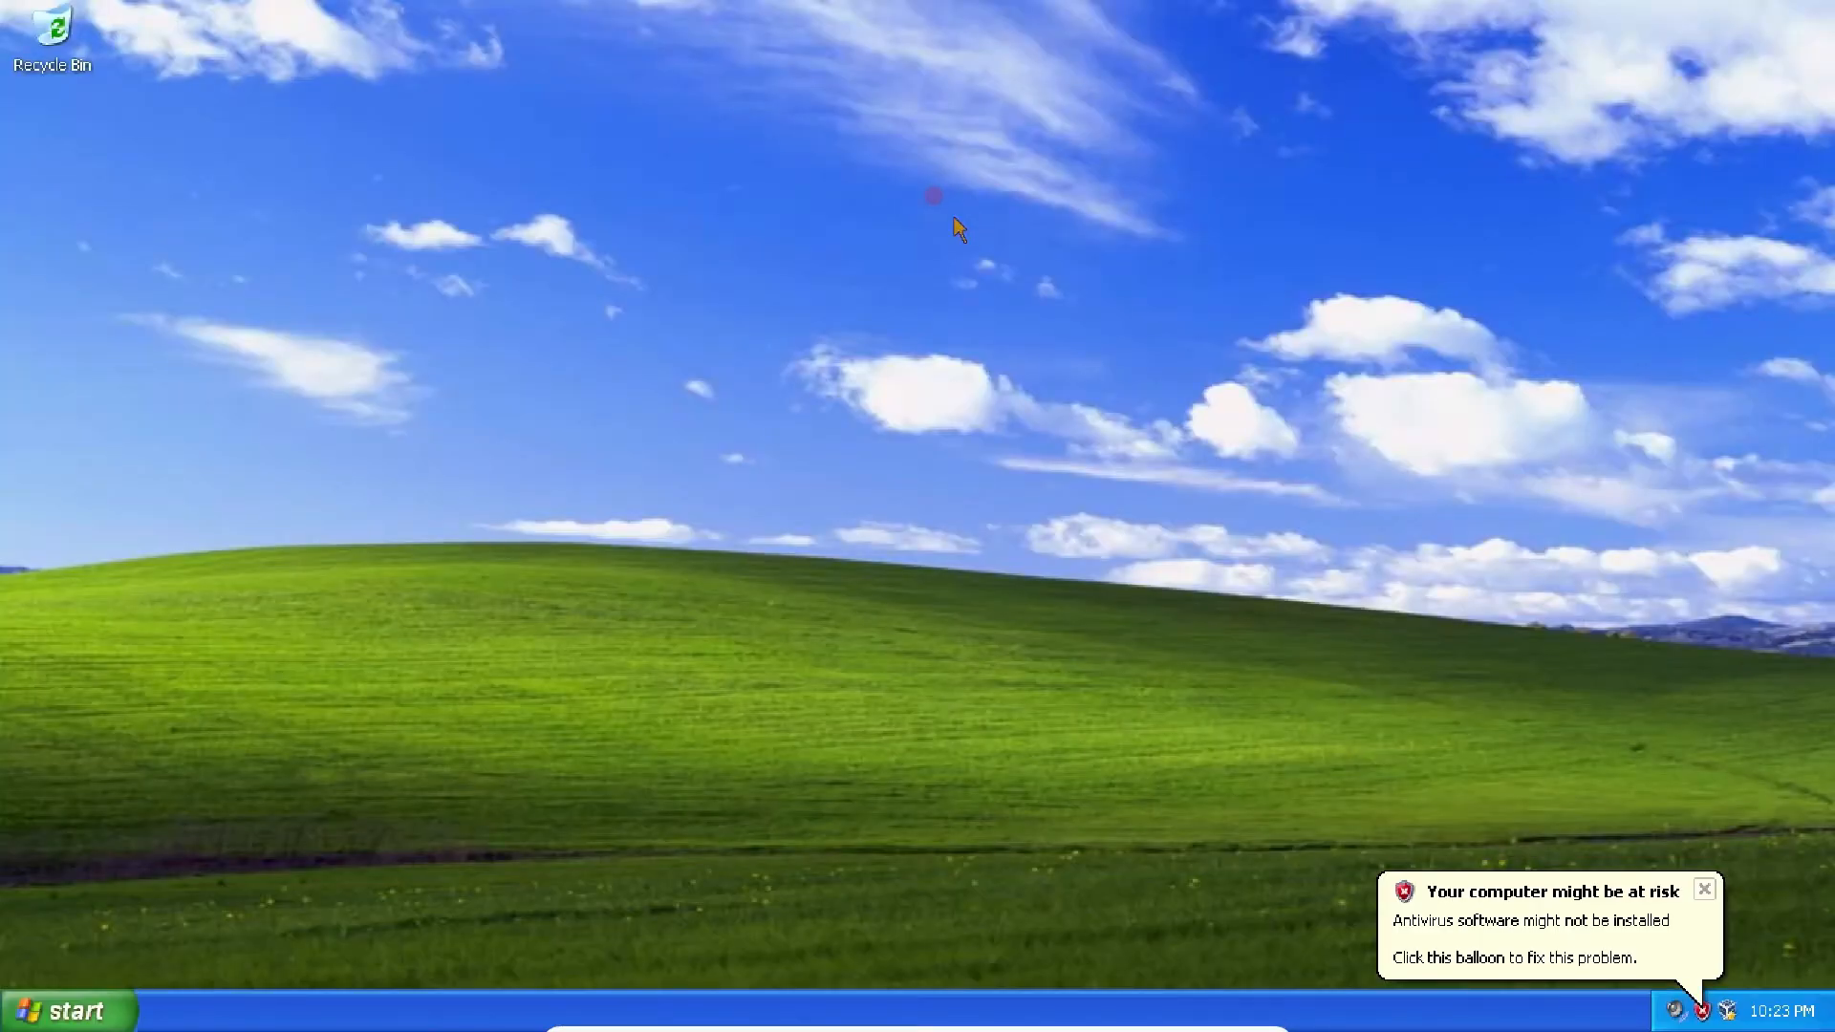
click(1706, 897)
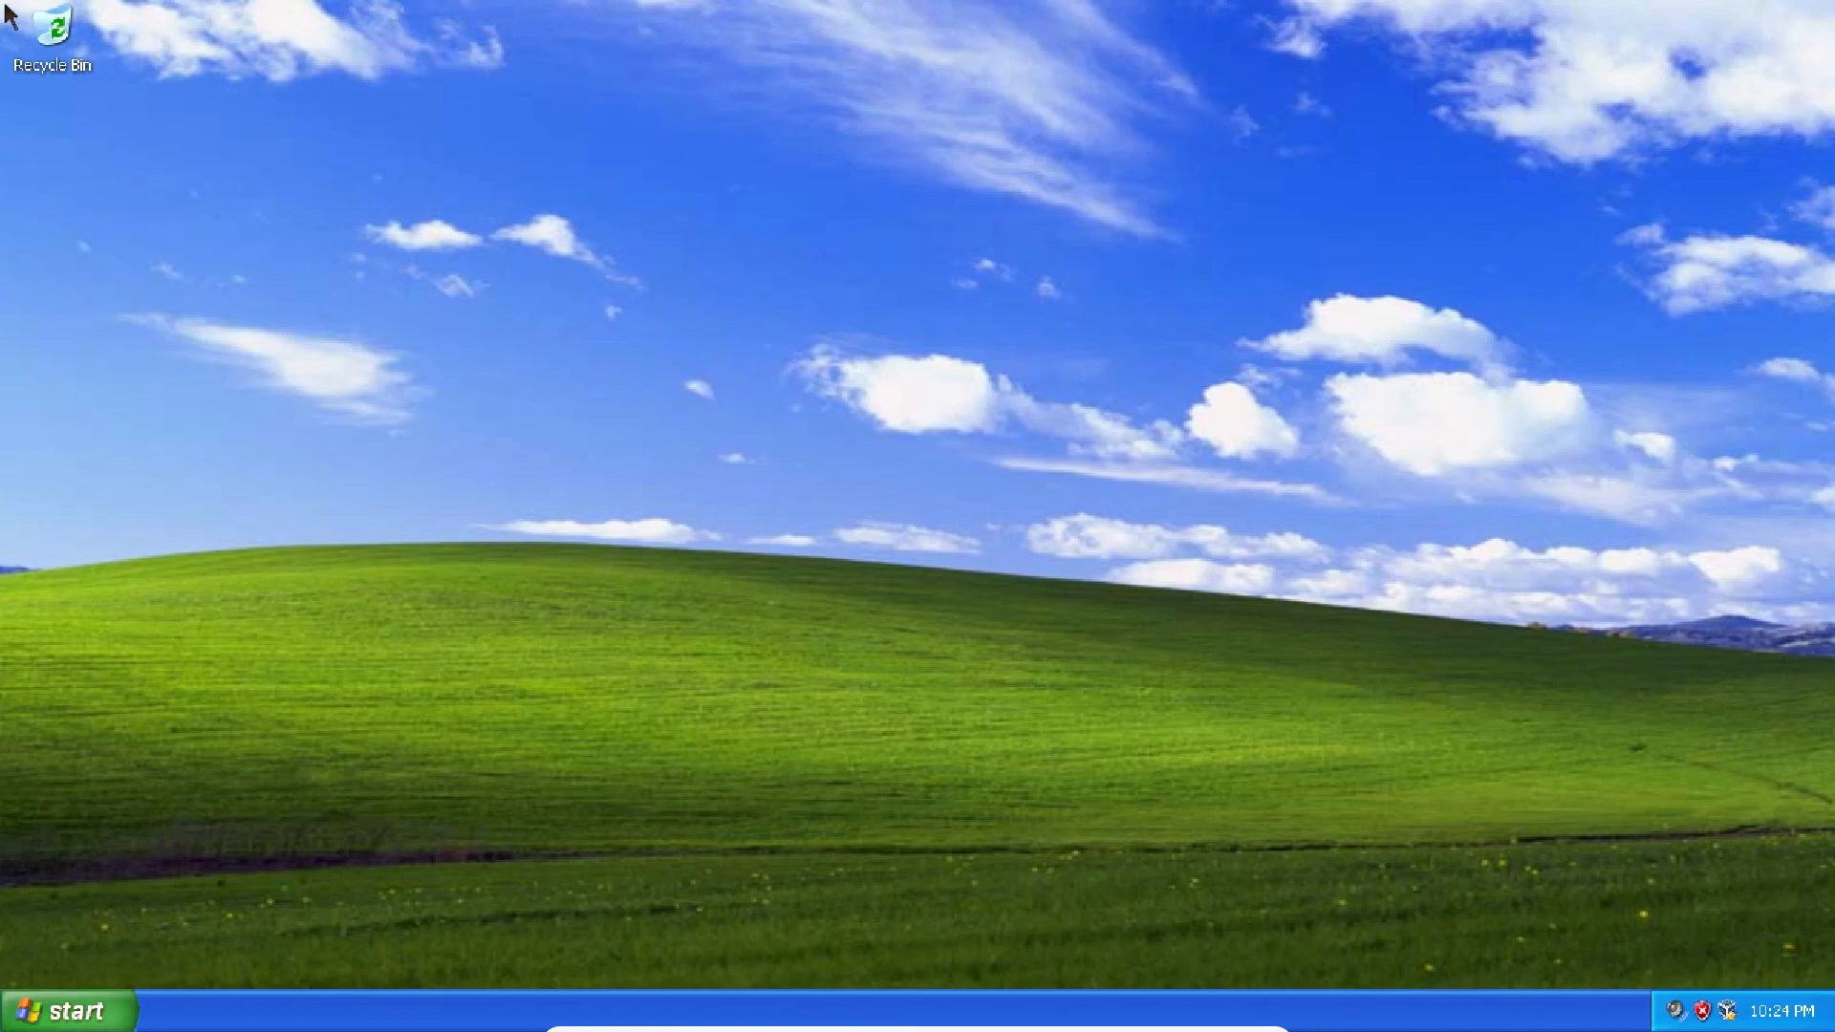
click(1723, 1017)
key(super)
key(super)
key(Control_R+f)
click(1135, 1001)
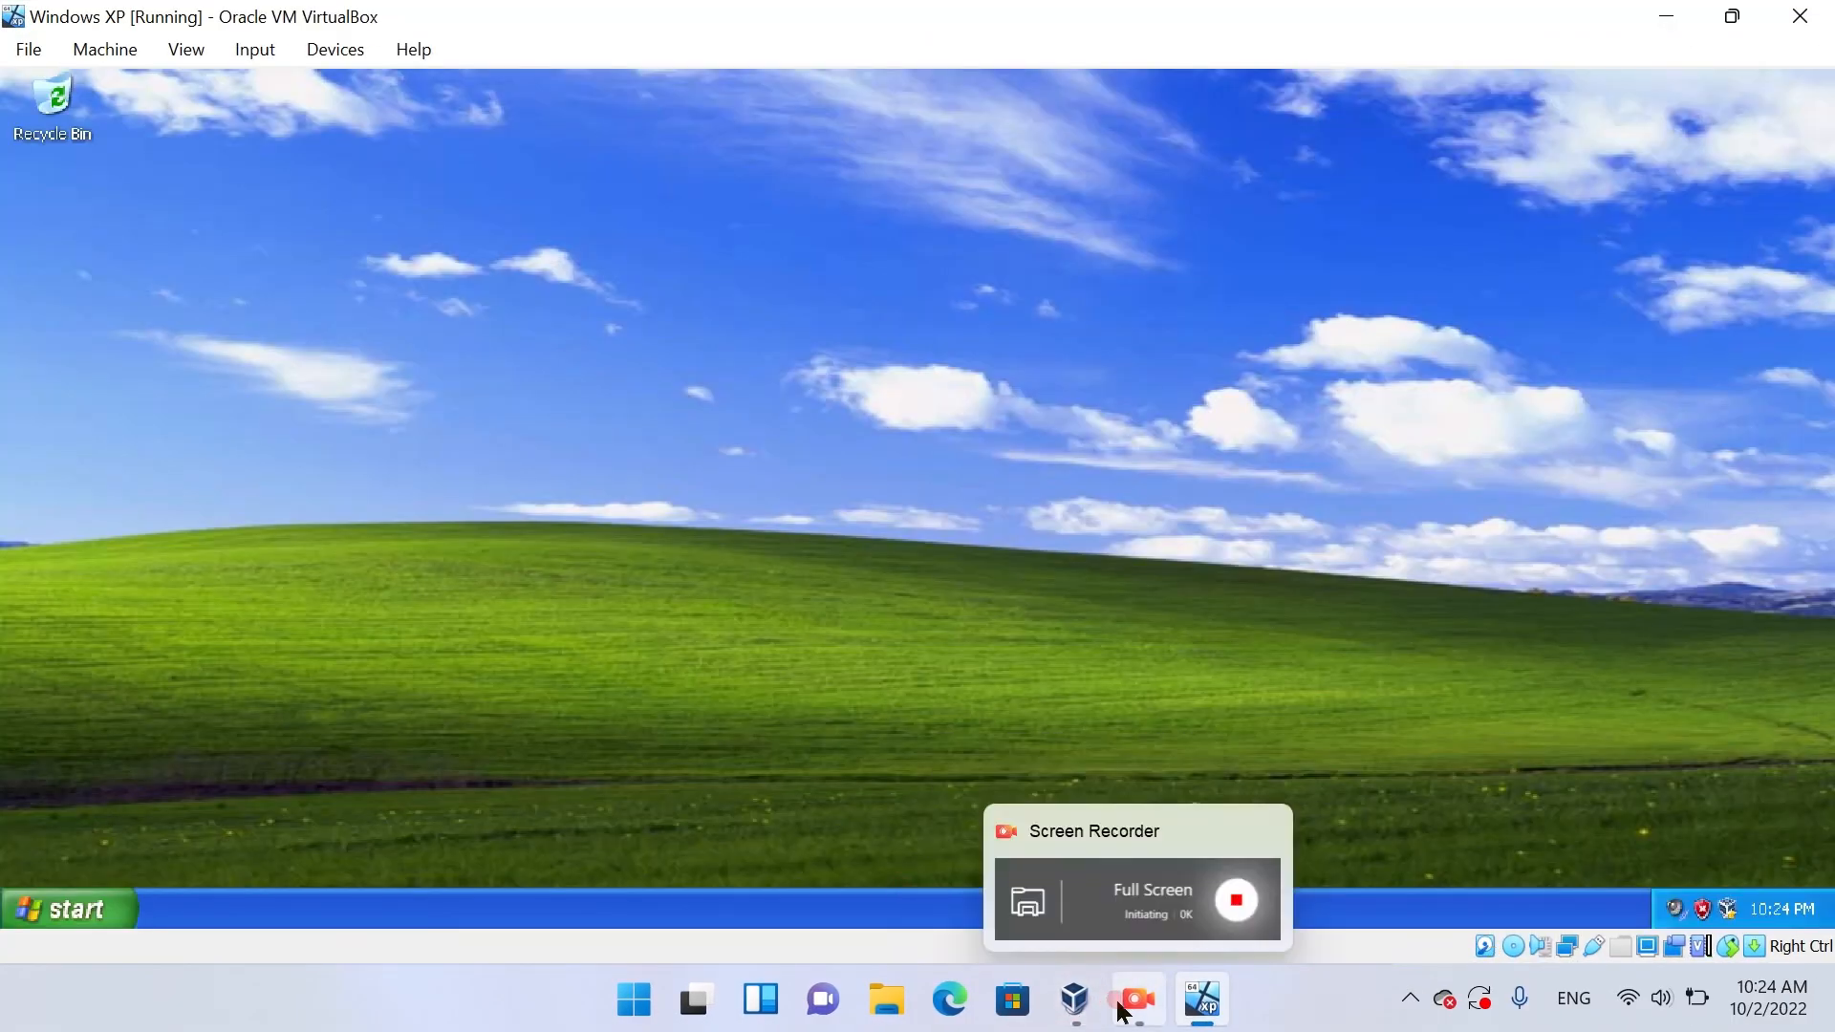